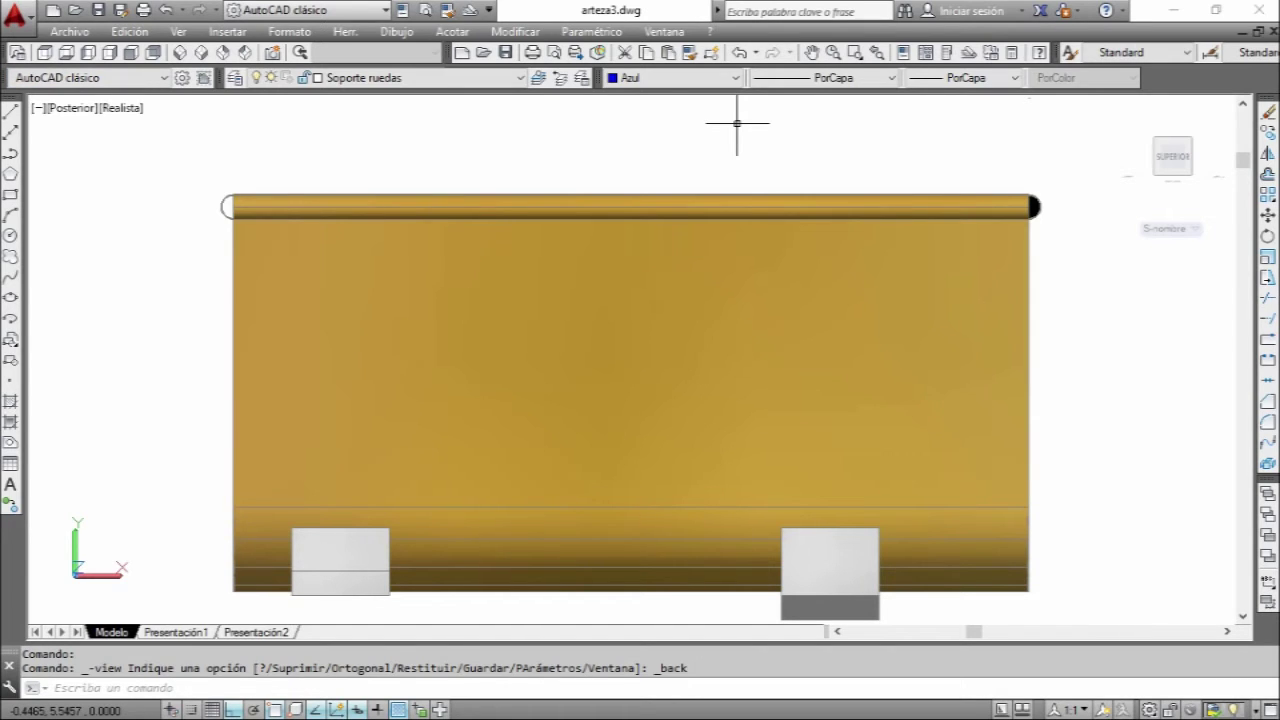
Switch the trough model to the SW Isometric view.
{"action": "left_click", "coordinate": [179, 52]}
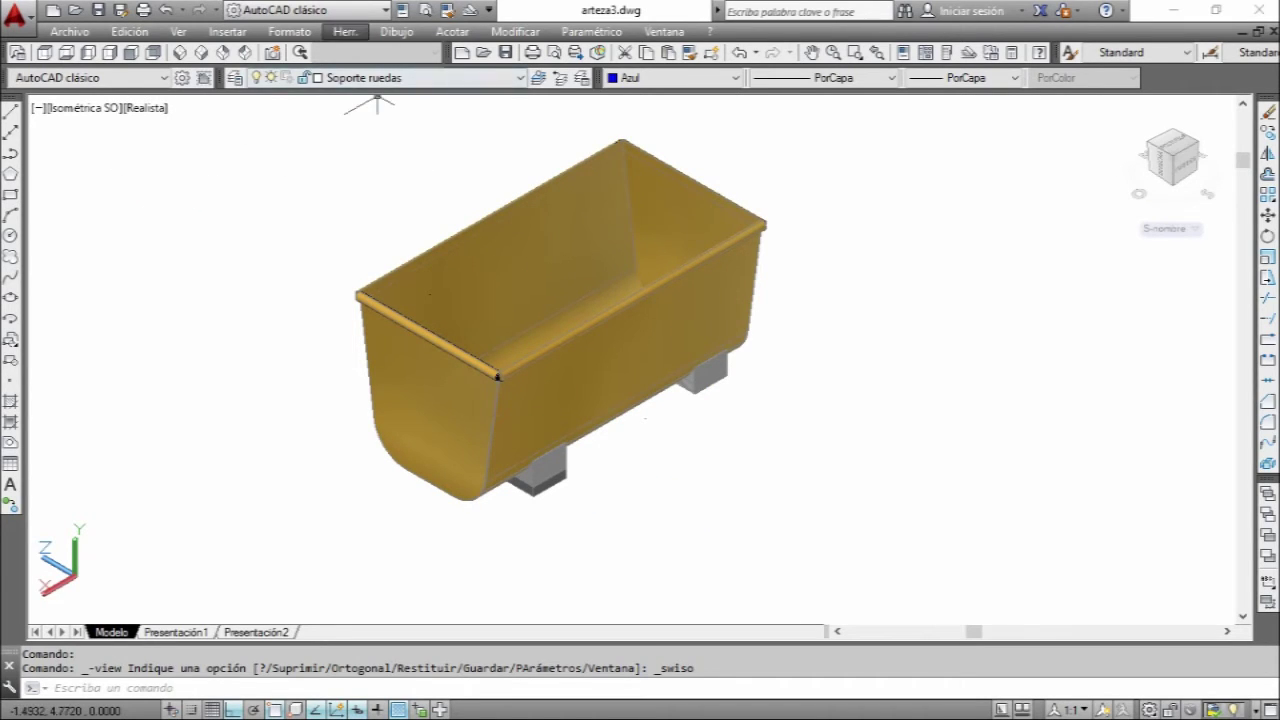
{"action": "right_click", "coordinate": [286, 141]}
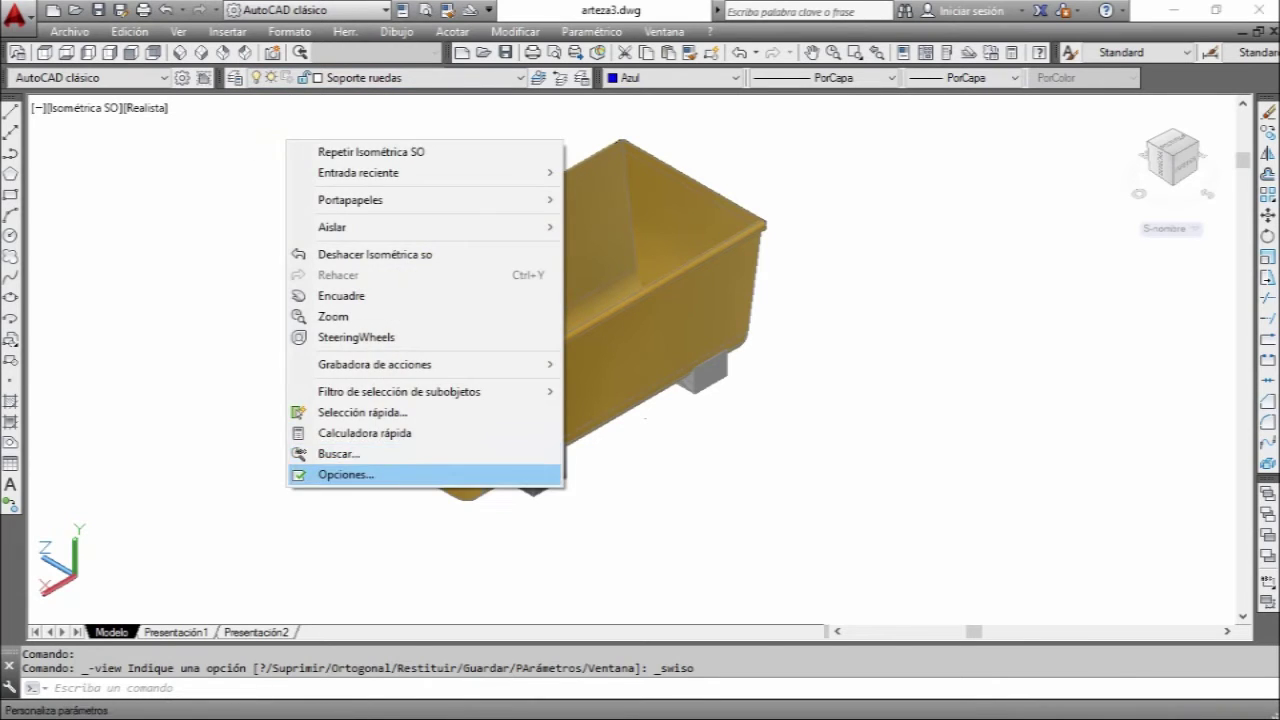
Open Options and browse through the Display, Open and Save, Plot, System and User Preferences tabs.
{"action": "key", "text": "Escape"}
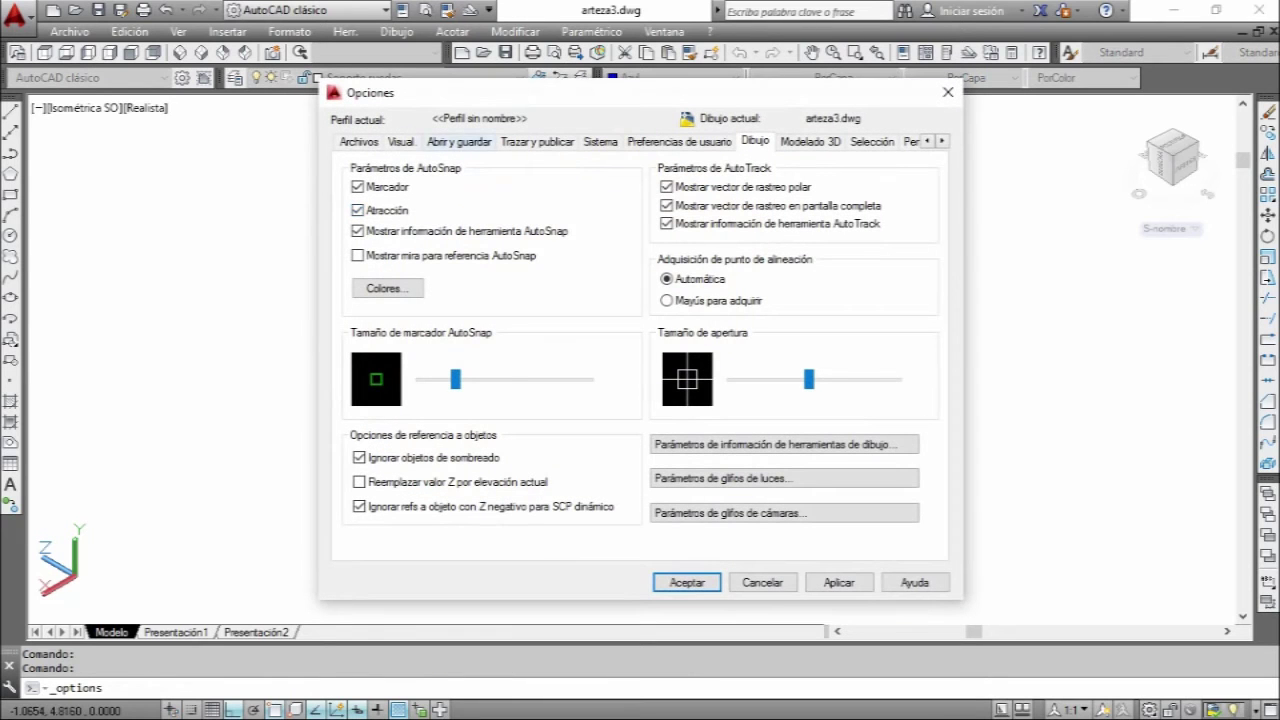
{"action": "left_click", "coordinate": [401, 141]}
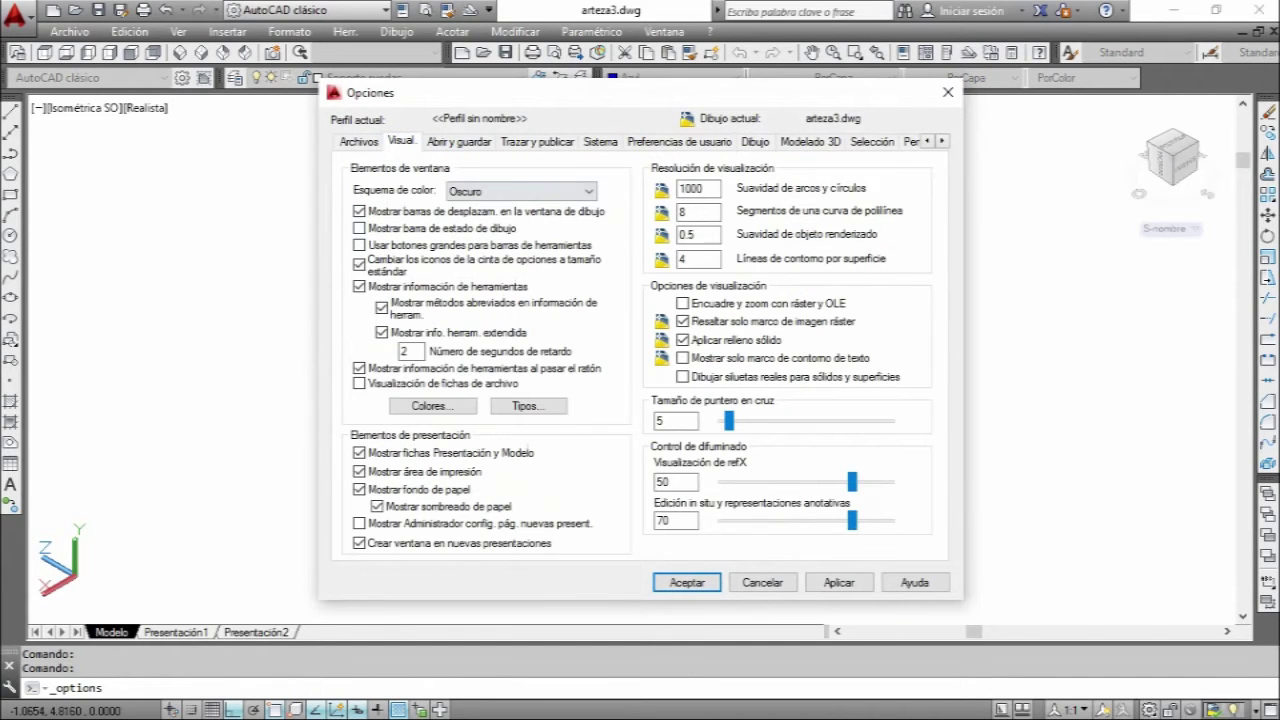
{"action": "left_click", "coordinate": [459, 141]}
{"action": "left_click", "coordinate": [537, 141]}
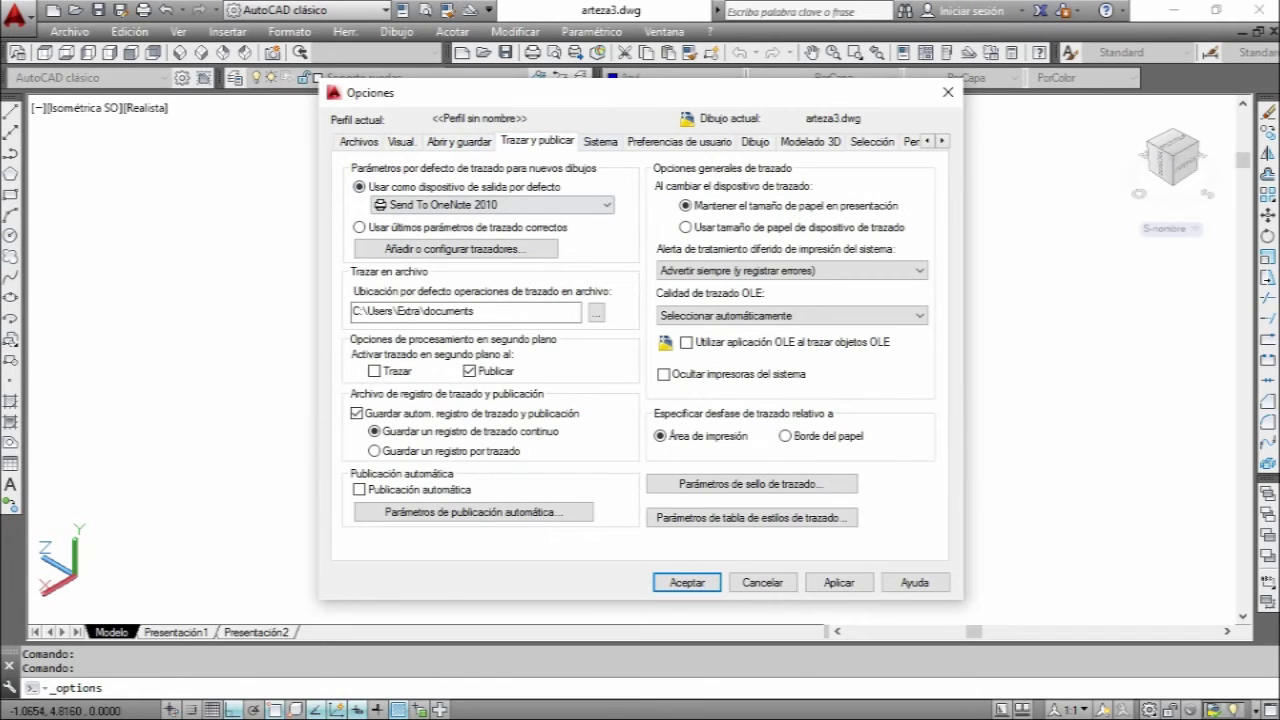
{"action": "key", "text": "ctrl+Tab"}
{"action": "key", "text": "ctrl+Tab"}
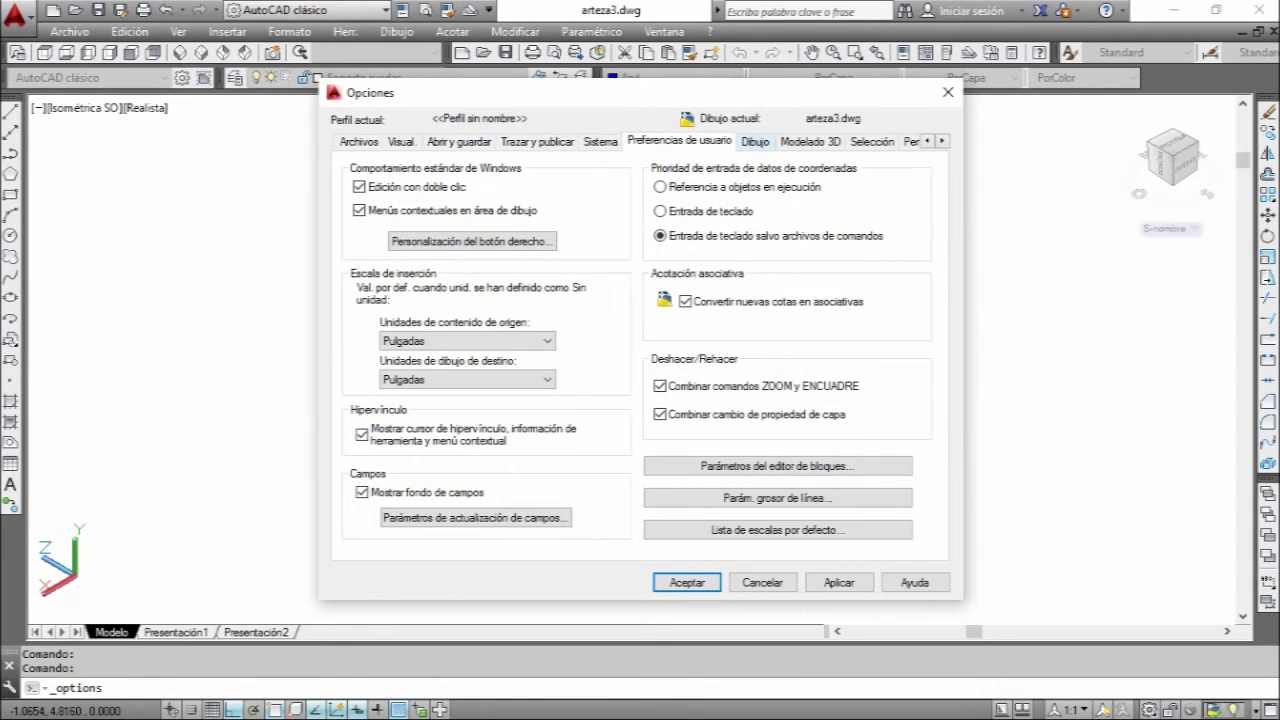
{"action": "key", "text": "ctrl+Tab"}
Set the 3D parallel projection uniform background colour to Black, apply and close.
{"action": "left_click", "coordinate": [388, 288]}
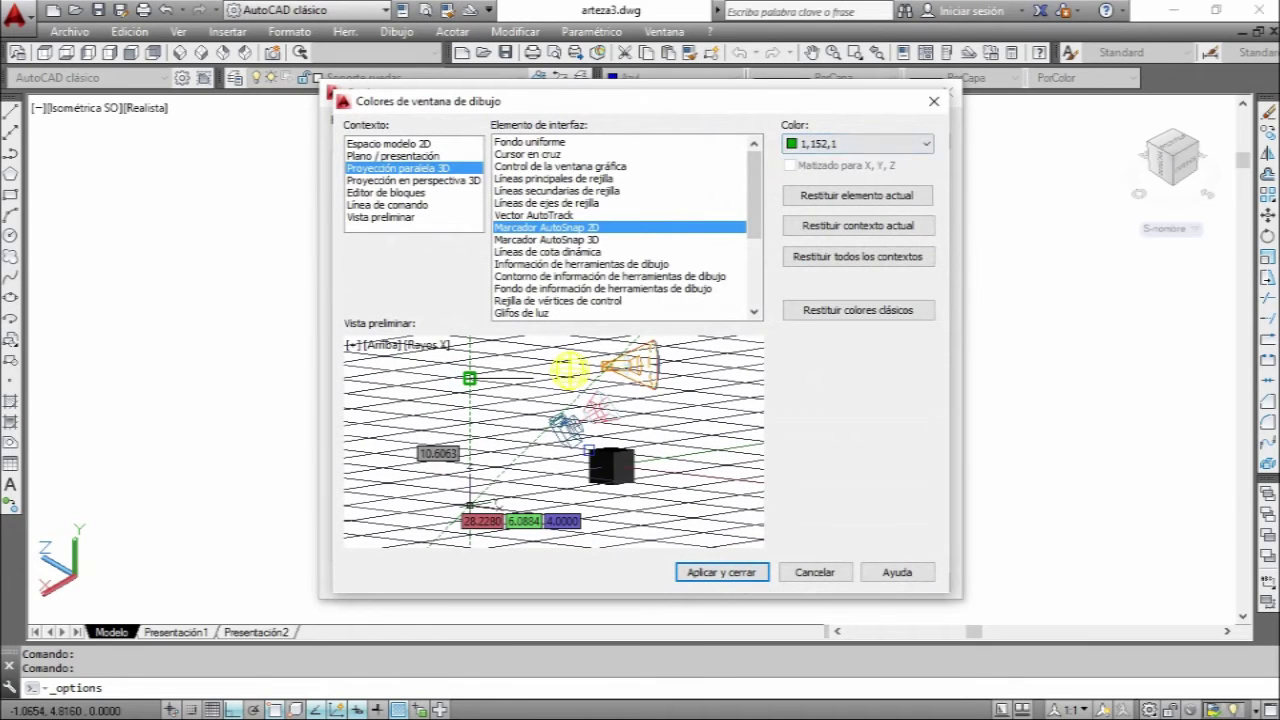
{"action": "left_click", "coordinate": [530, 142]}
{"action": "left_click", "coordinate": [858, 143]}
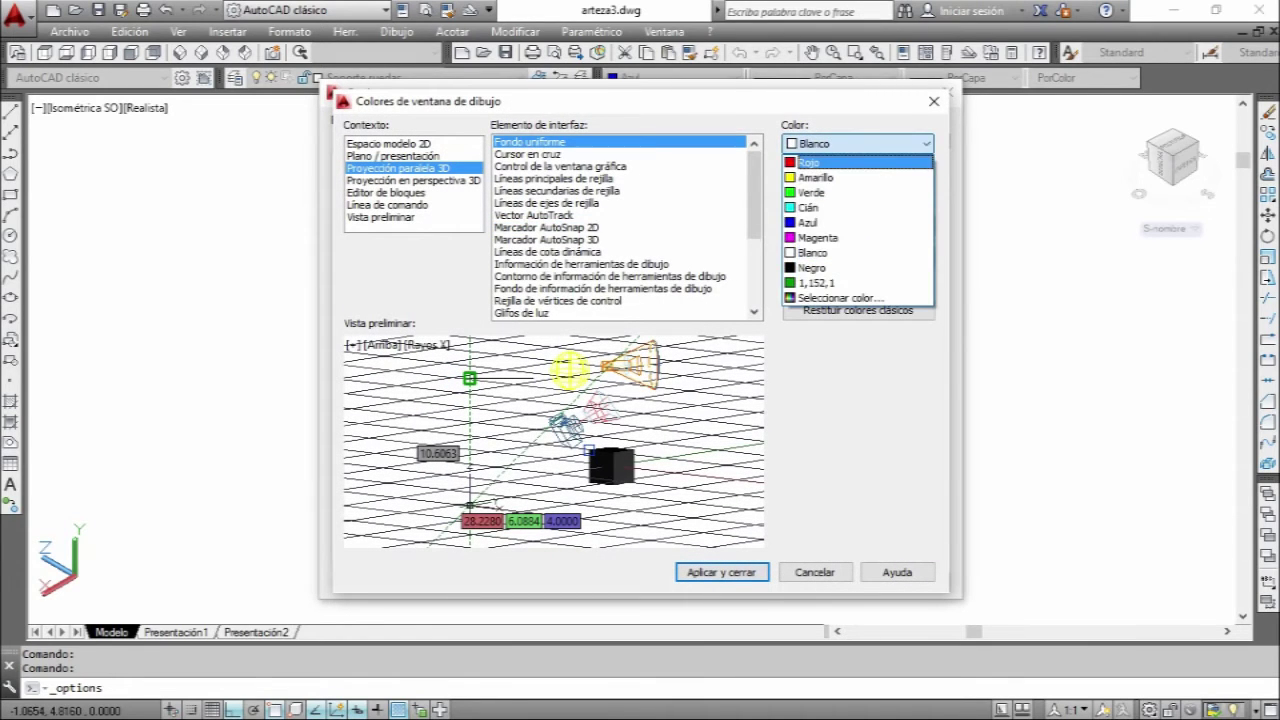
{"action": "left_click", "coordinate": [812, 268]}
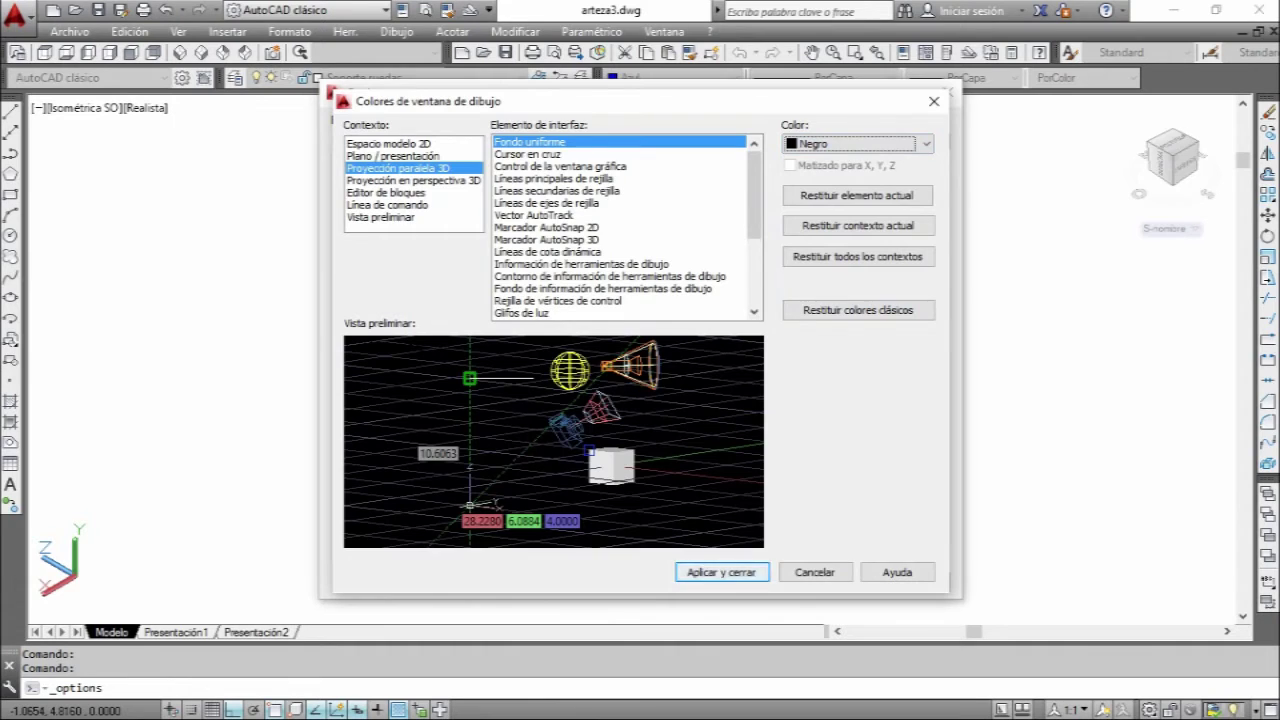
{"action": "left_click", "coordinate": [721, 572]}
{"action": "left_click", "coordinate": [687, 582]}
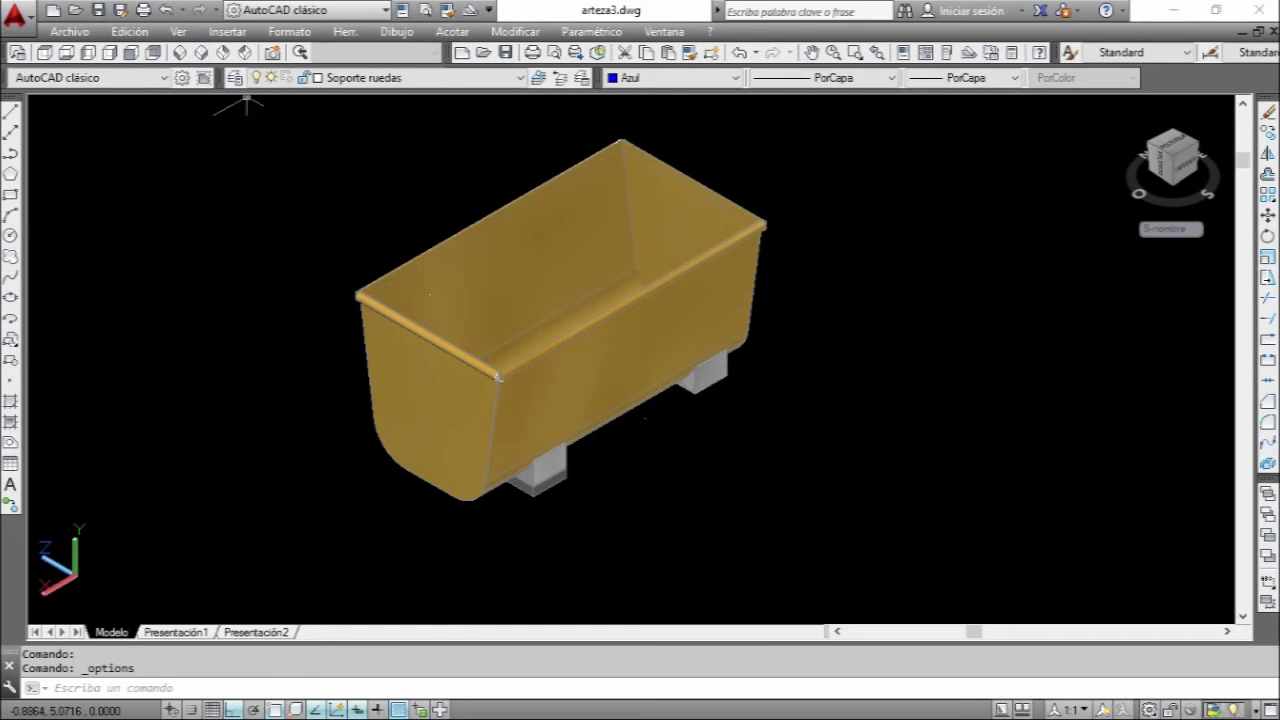
Rotate the view through SE and NE Isometric to NW Isometric.
{"action": "left_click", "coordinate": [201, 52]}
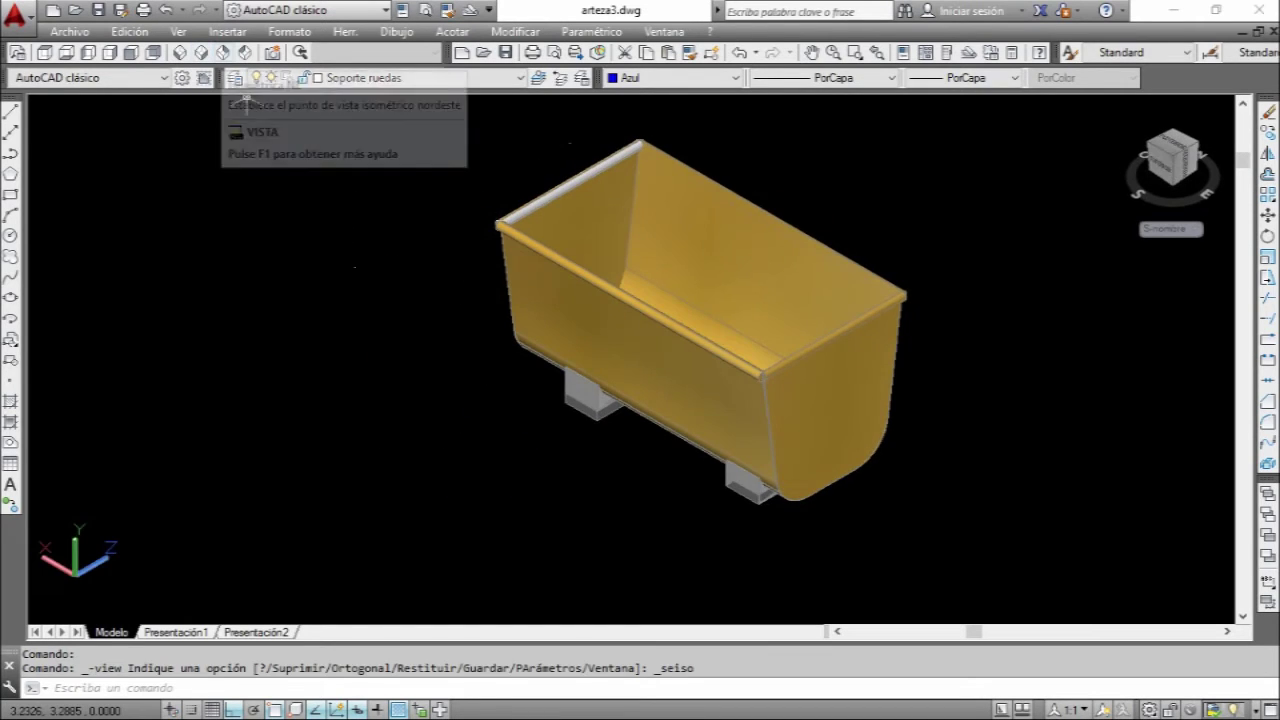
{"action": "left_click", "coordinate": [222, 52]}
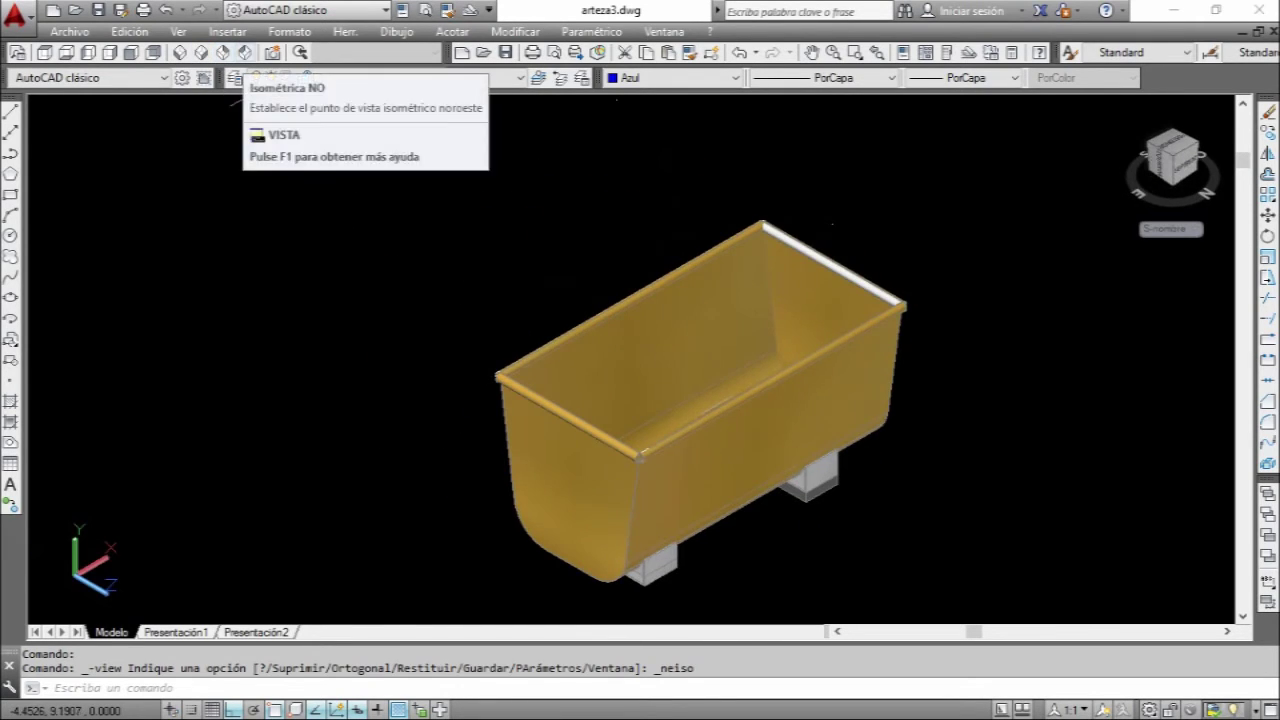
{"action": "left_click", "coordinate": [244, 52]}
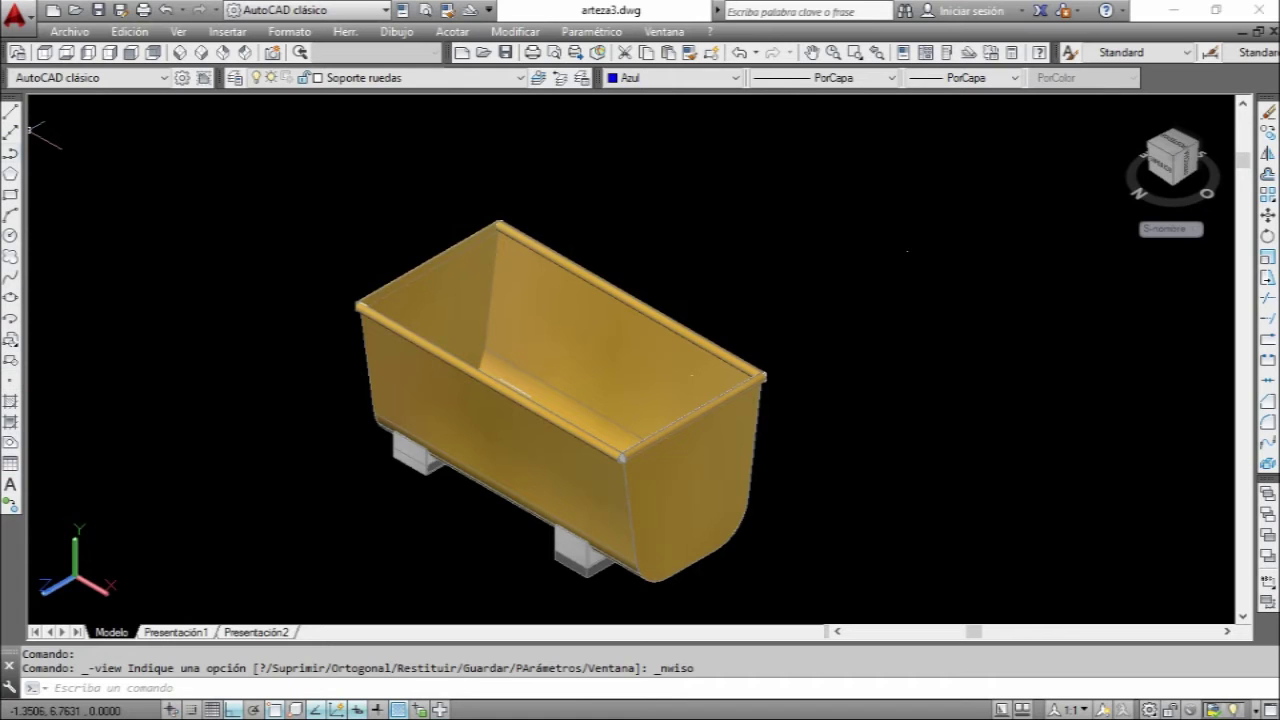
Start a new drawing from the File menu, then cancel it.
{"action": "left_click", "coordinate": [70, 31]}
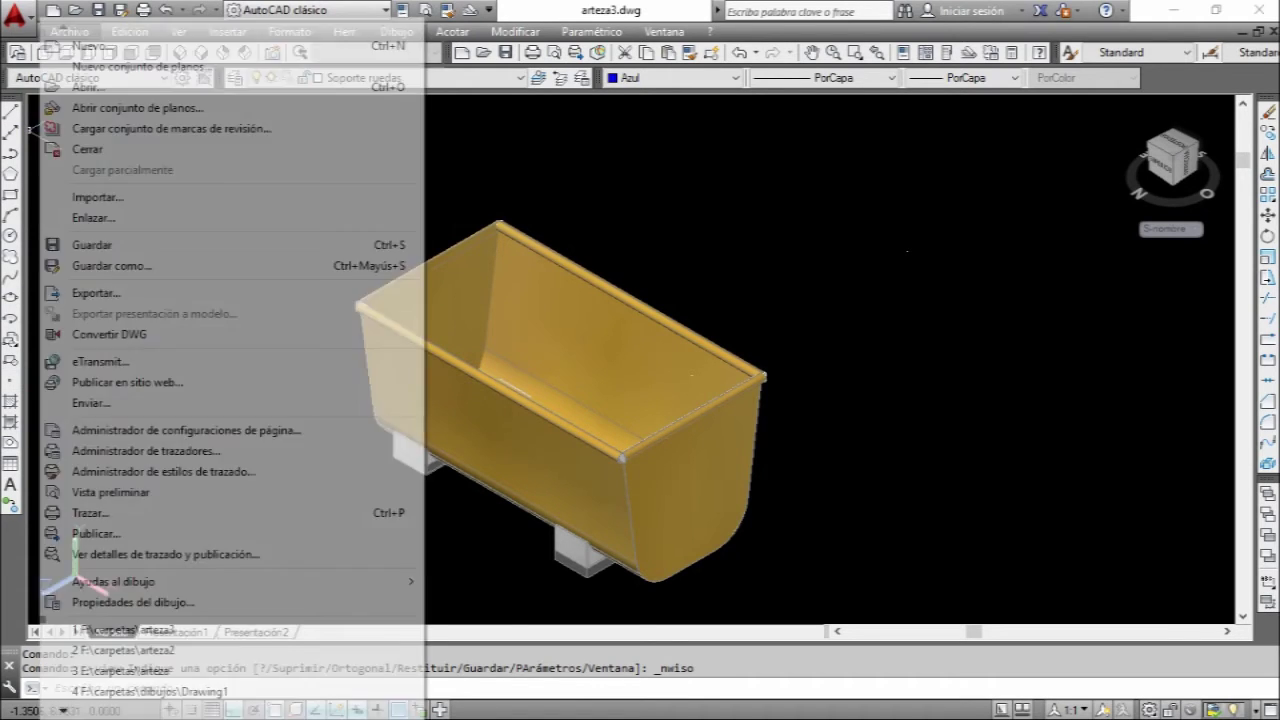
{"action": "key", "text": "Escape"}
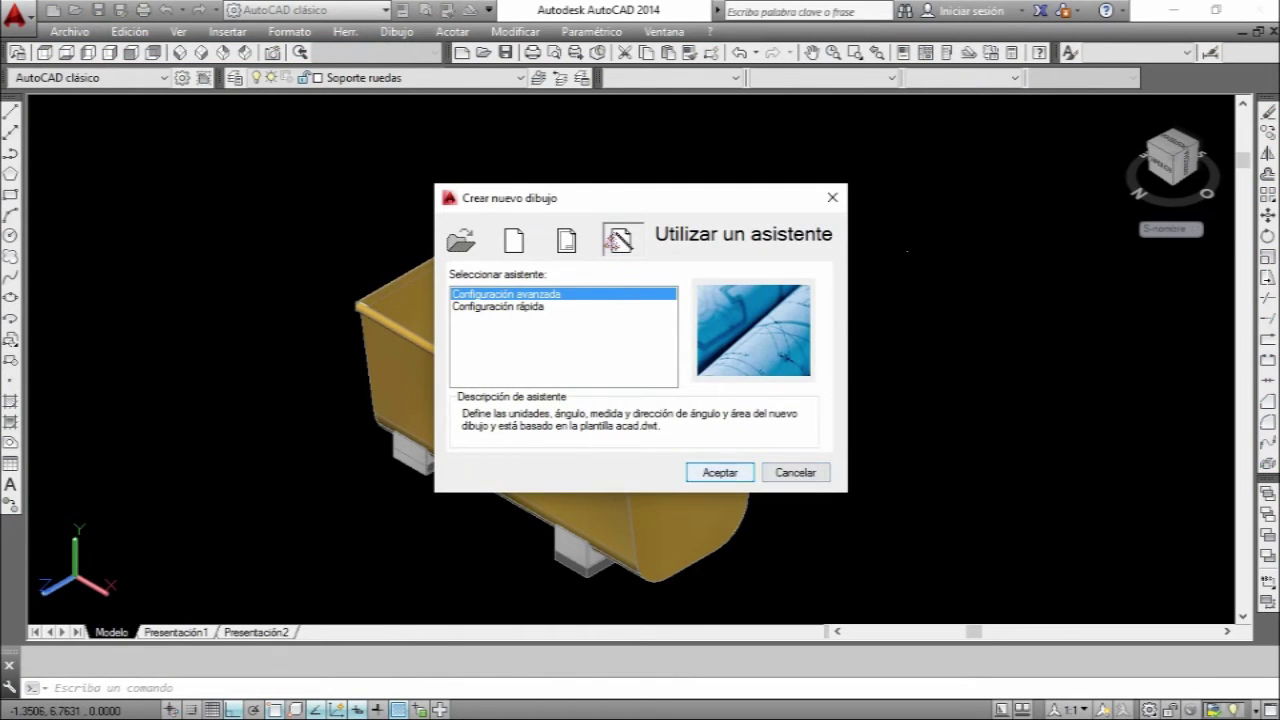
{"action": "key", "text": "Escape"}
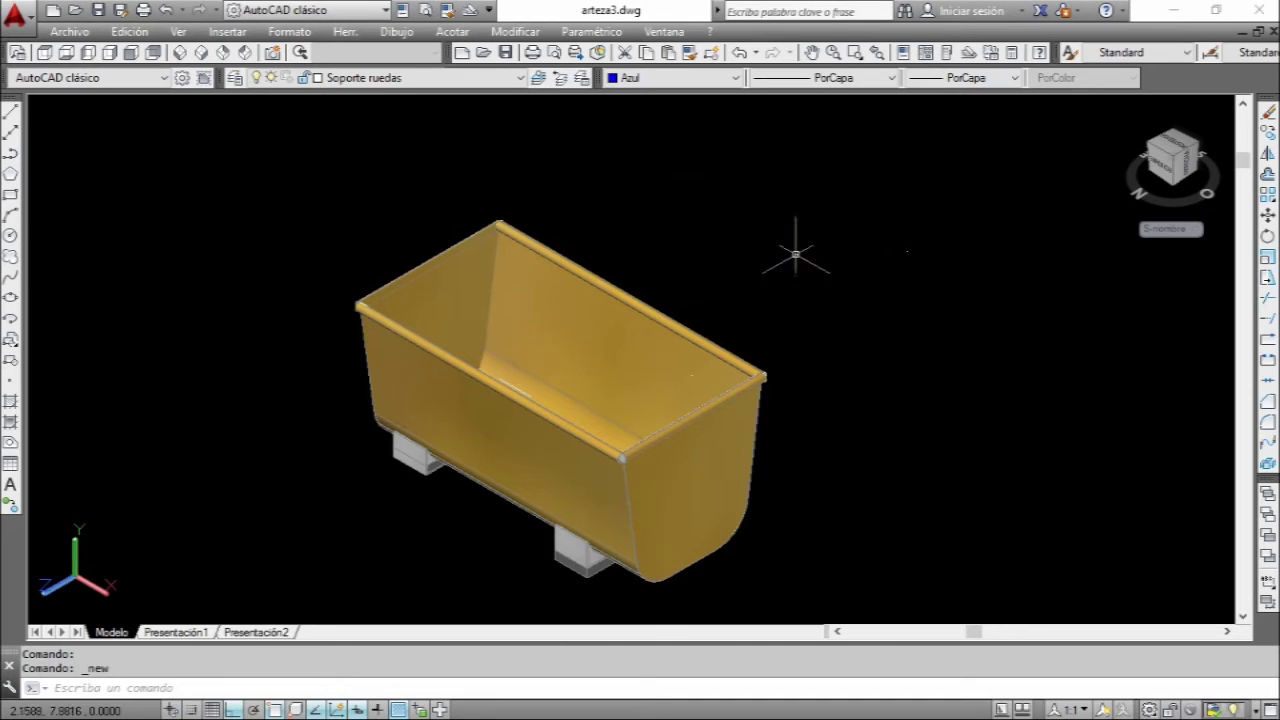
Draw a two-segment line profile beside the trough.
{"action": "scroll", "coordinate": [840, 245], "scroll_direction": "down", "scroll_amount": 4}
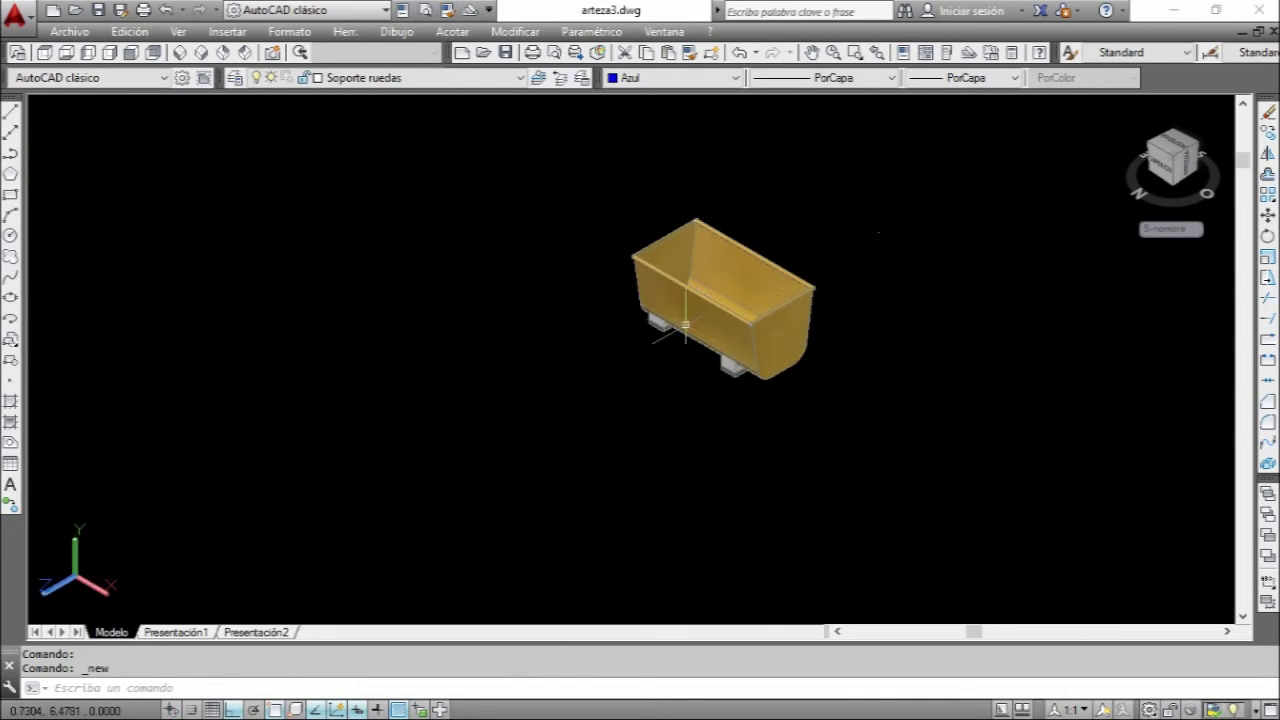
{"action": "scroll", "coordinate": [685, 325], "scroll_direction": "up", "scroll_amount": 3}
{"action": "left_click", "coordinate": [193, 244]}
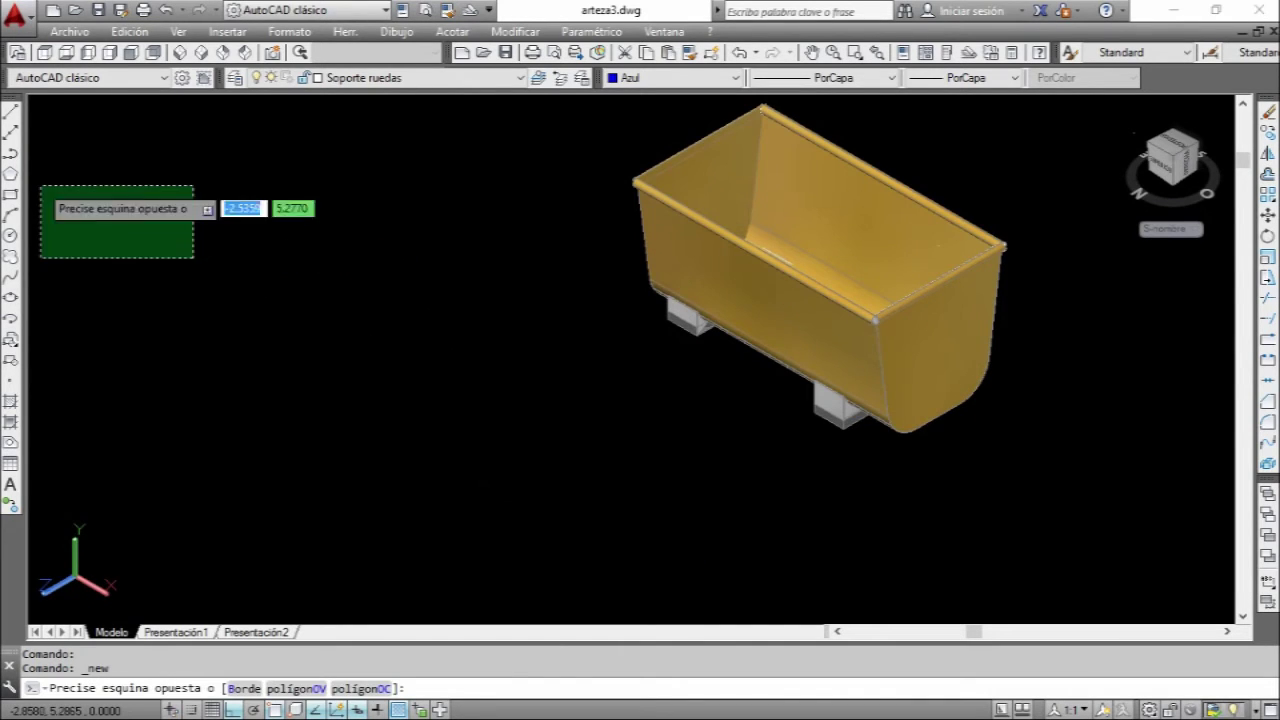
{"action": "left_click", "coordinate": [11, 110]}
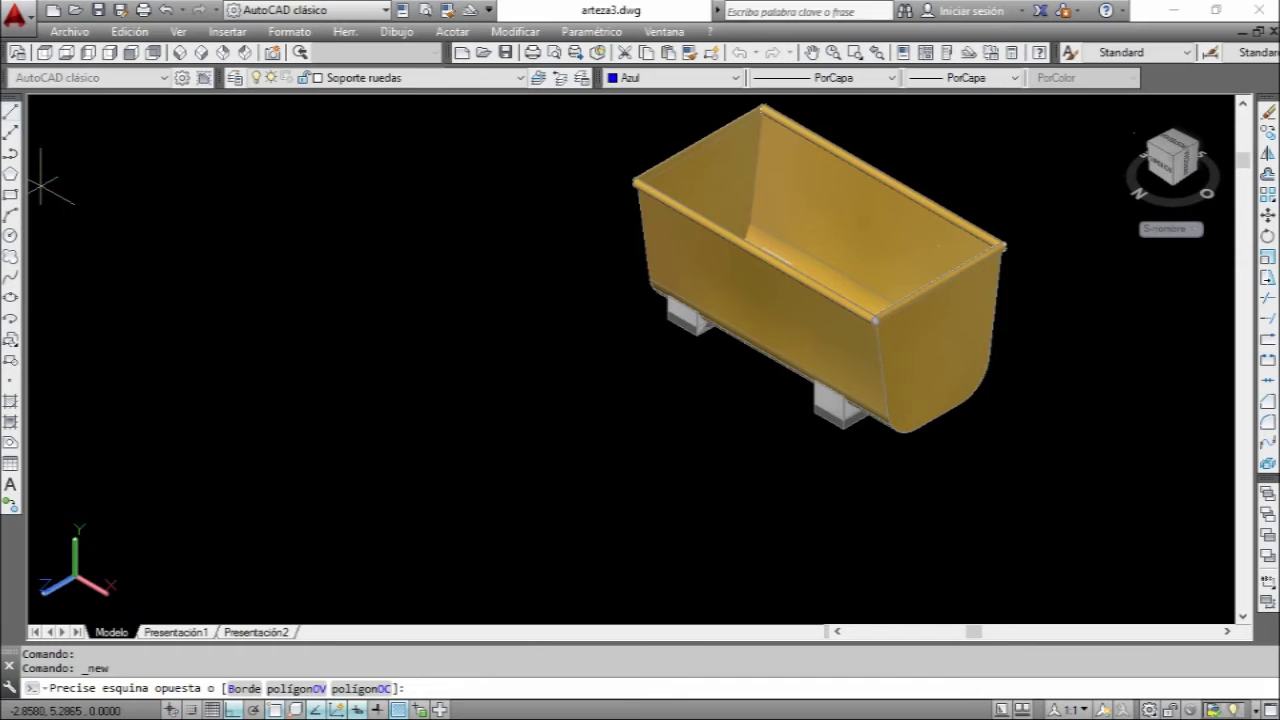
{"action": "left_click", "coordinate": [120, 158]}
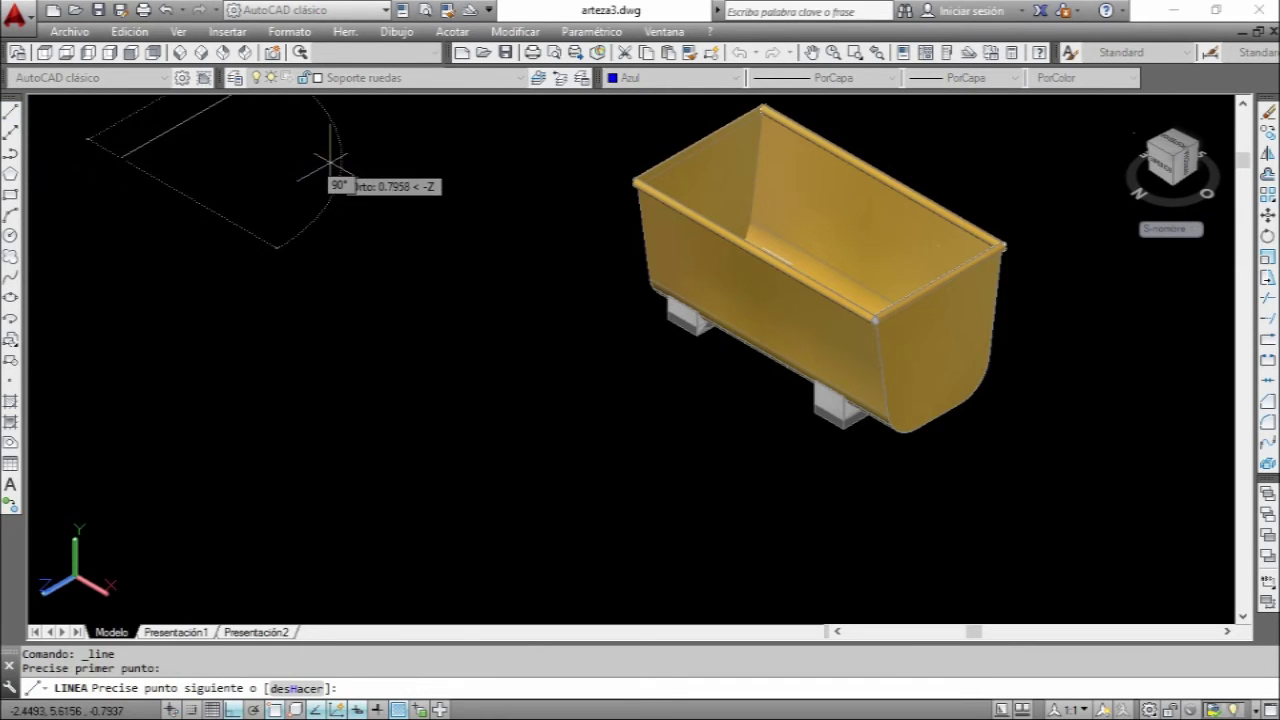
{"action": "left_click", "coordinate": [310, 268]}
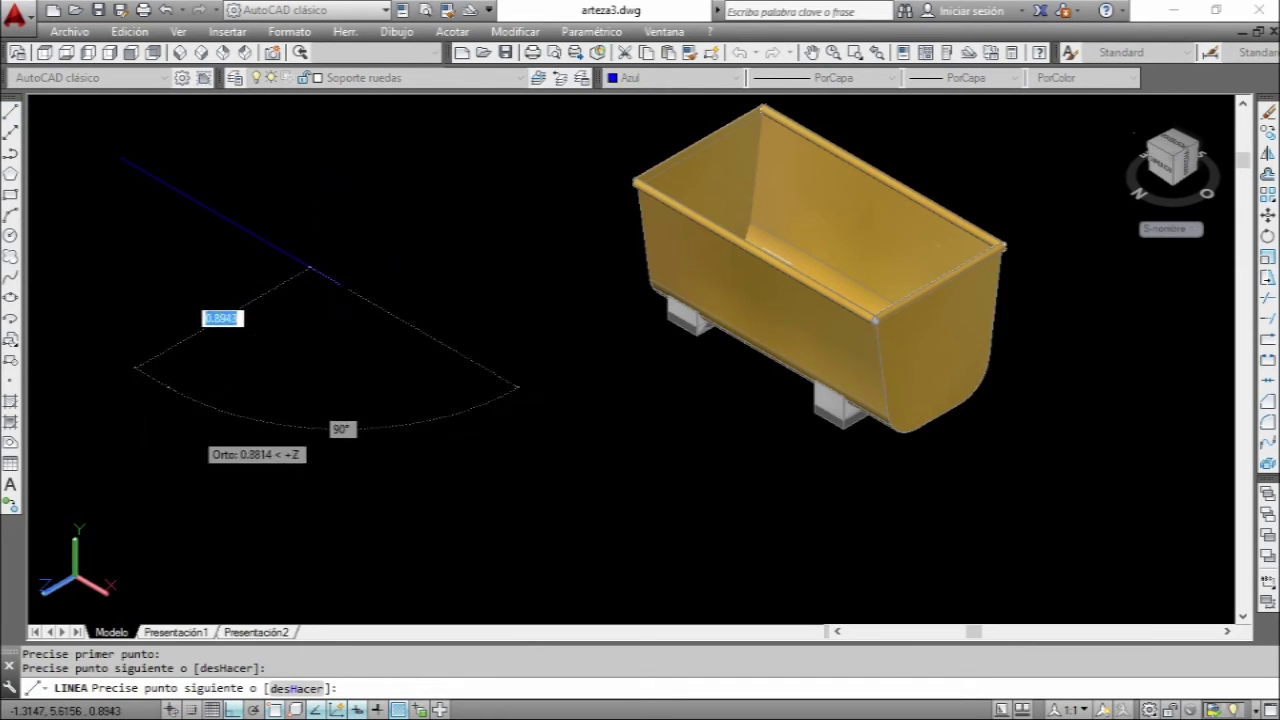
{"action": "left_click", "coordinate": [190, 428]}
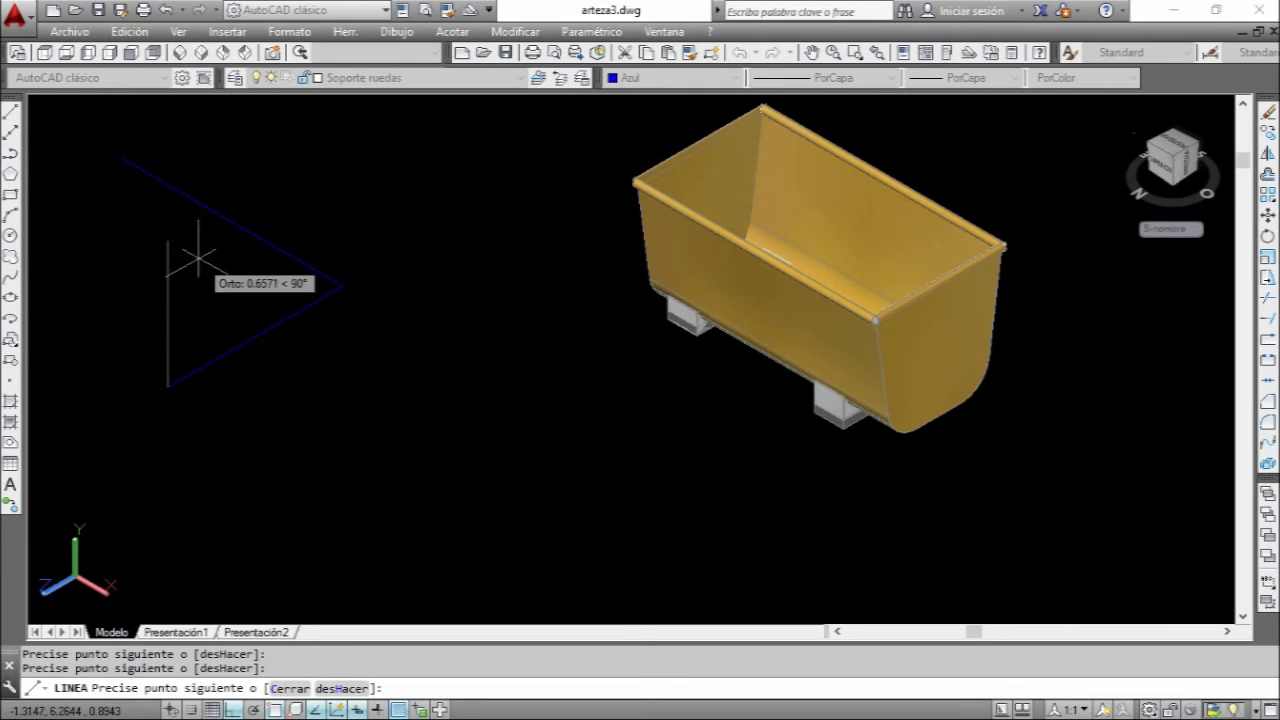
{"action": "key", "text": "Escape"}
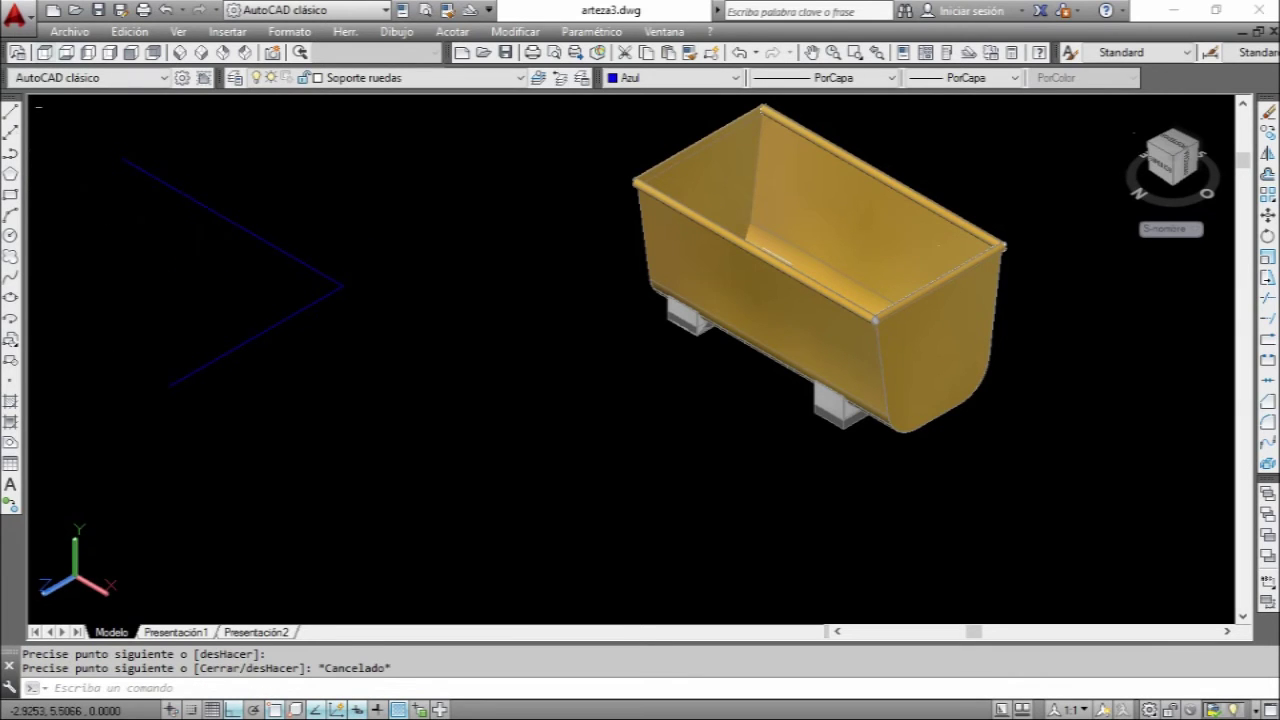
Switch to Top view, pan to centre the lines, and draw a four-point horizontal line near the top.
{"action": "left_click", "coordinate": [44, 52]}
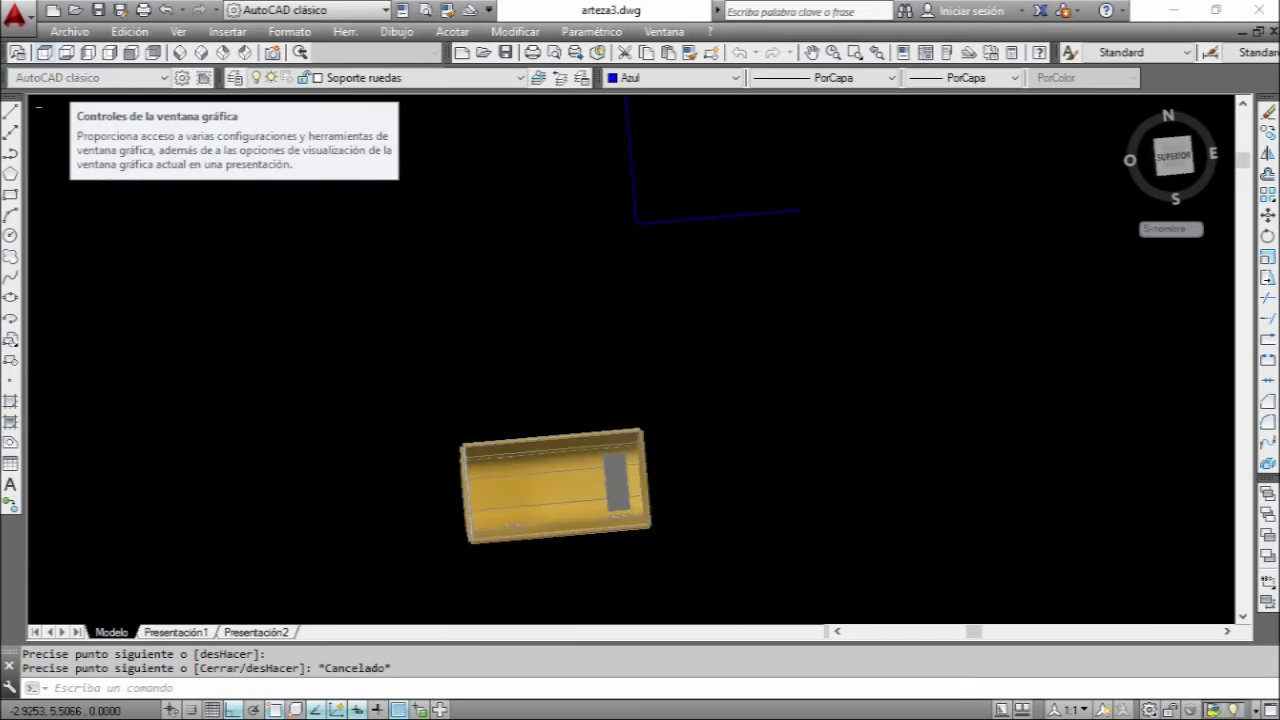
{"action": "middle_click_drag", "start_coordinate": [475, 228], "coordinate": [437, 420]}
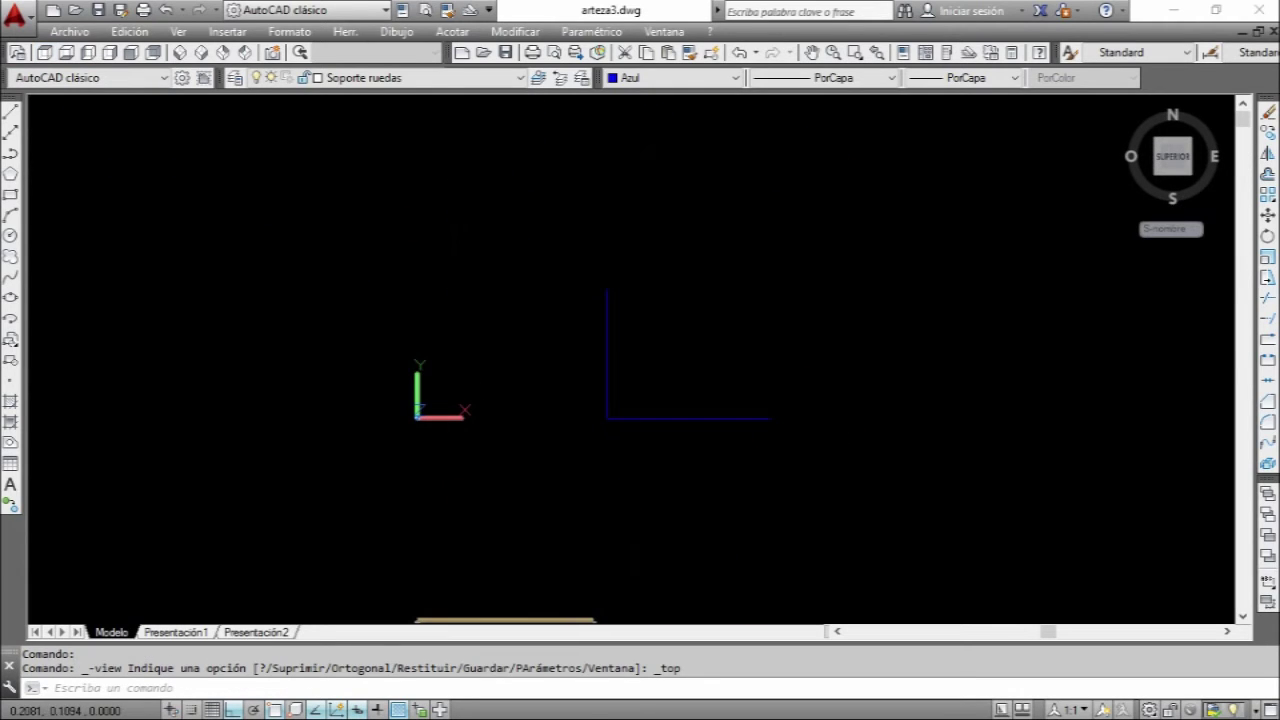
{"action": "middle_click_drag", "start_coordinate": [472, 369], "coordinate": [461, 413]}
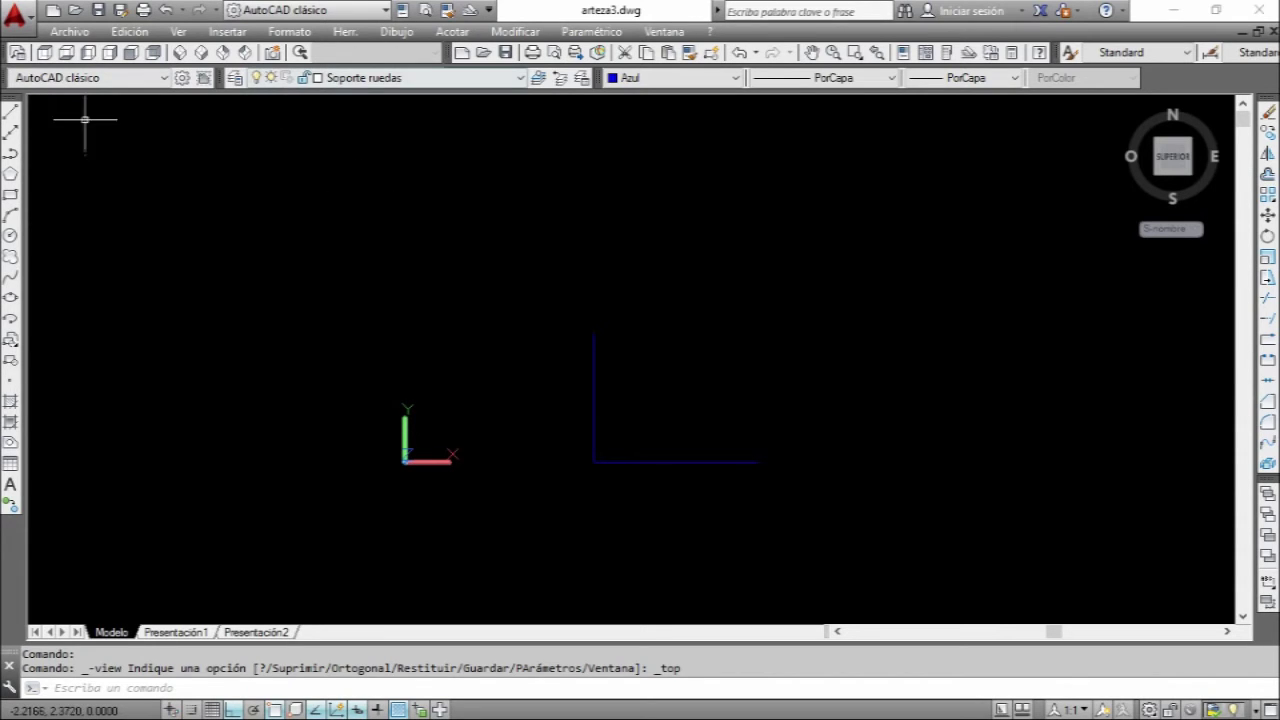
{"action": "left_click", "coordinate": [12, 112]}
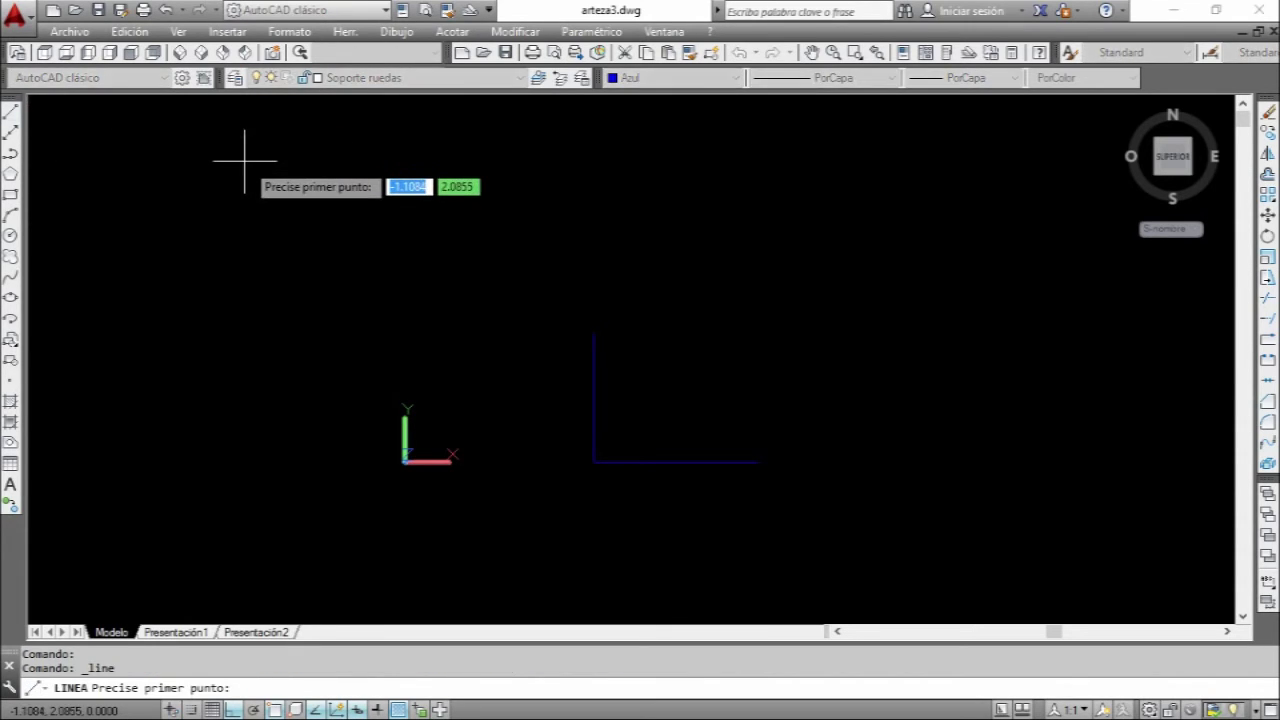
{"action": "left_click", "coordinate": [244, 160]}
{"action": "left_click", "coordinate": [414, 160]}
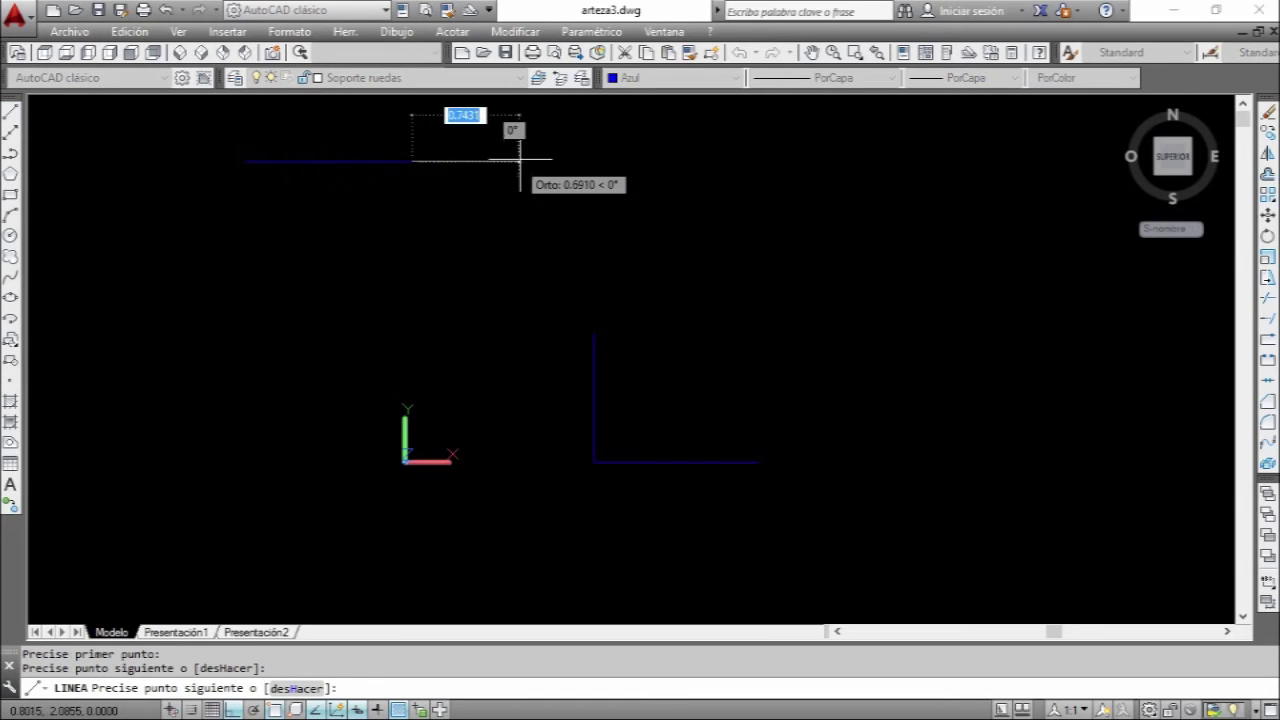
{"action": "left_click", "coordinate": [581, 160]}
{"action": "left_click", "coordinate": [738, 160]}
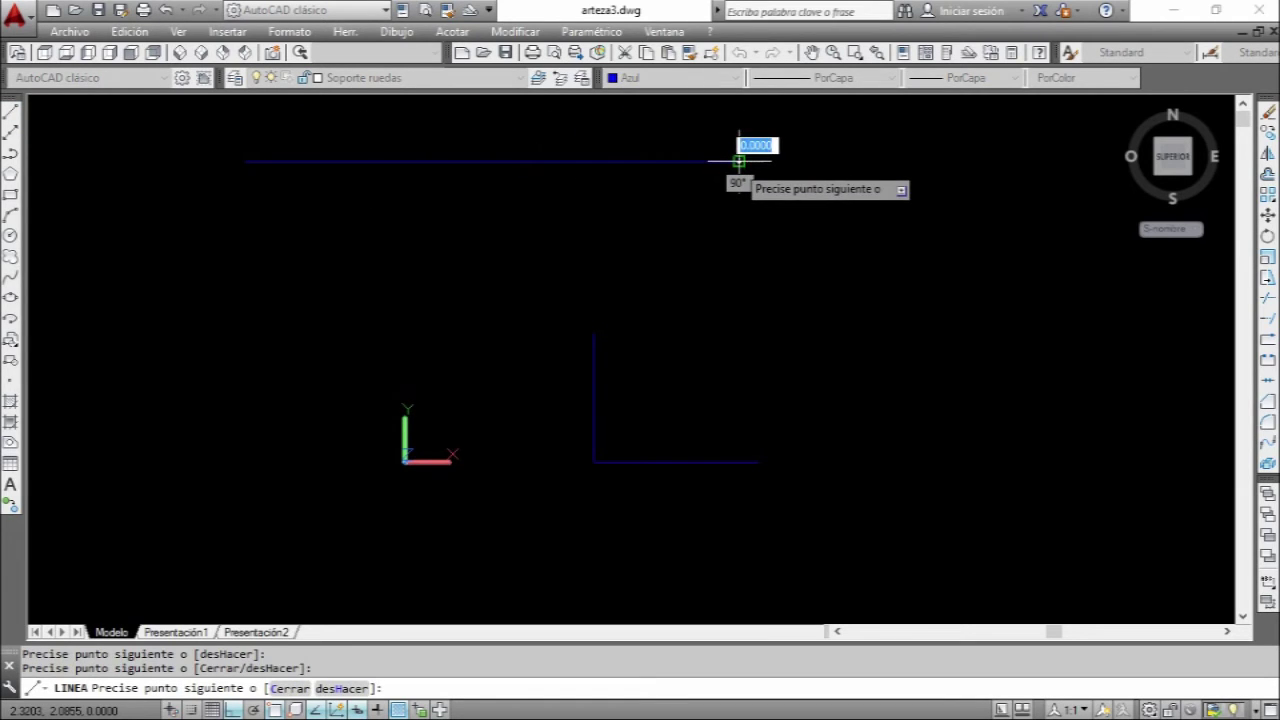
{"action": "key", "text": "Escape"}
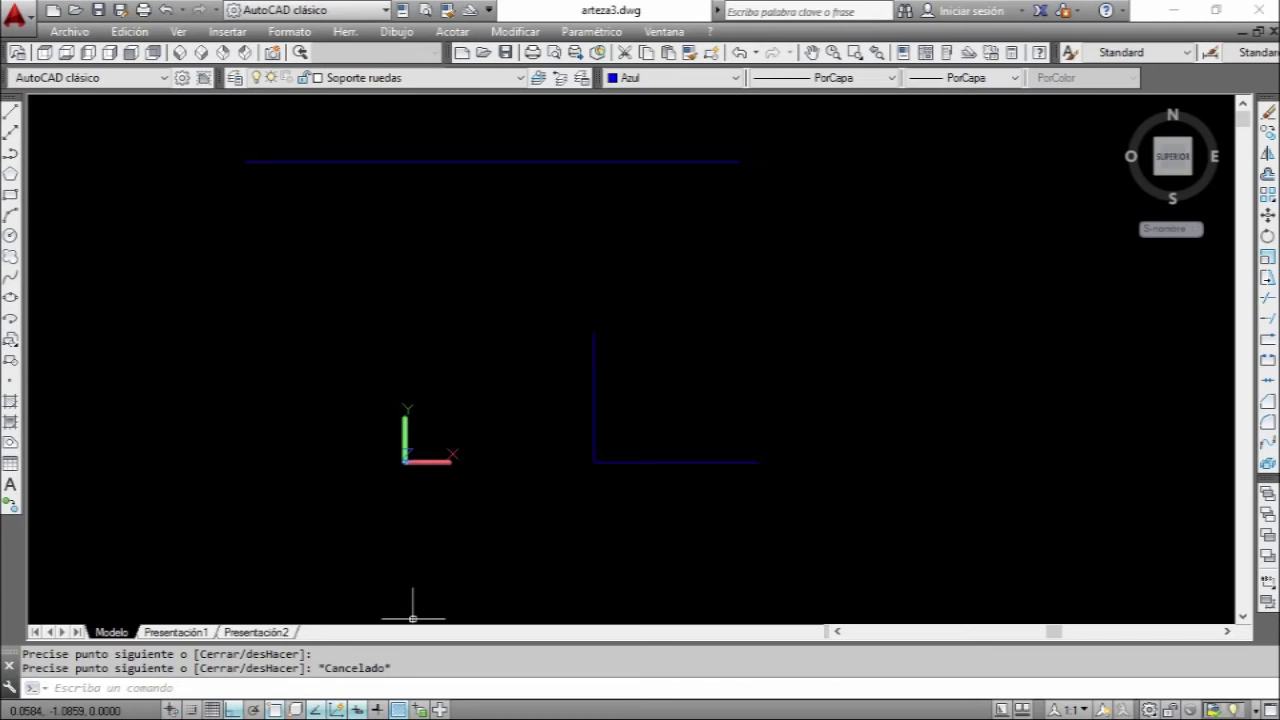
Cancel the unfinished line, then crossing-select the blue lines and delete them.
{"action": "type", "text": "@"}
{"action": "key", "text": "Return"}
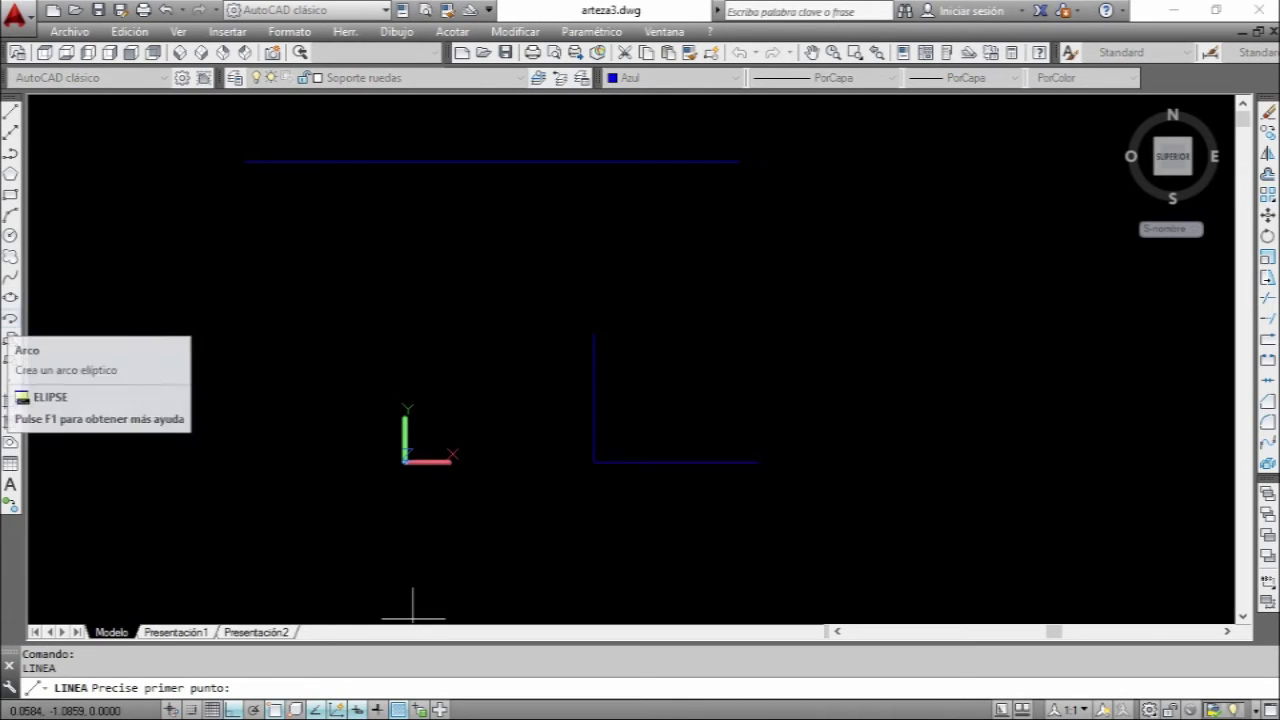
{"action": "left_click", "coordinate": [191, 108]}
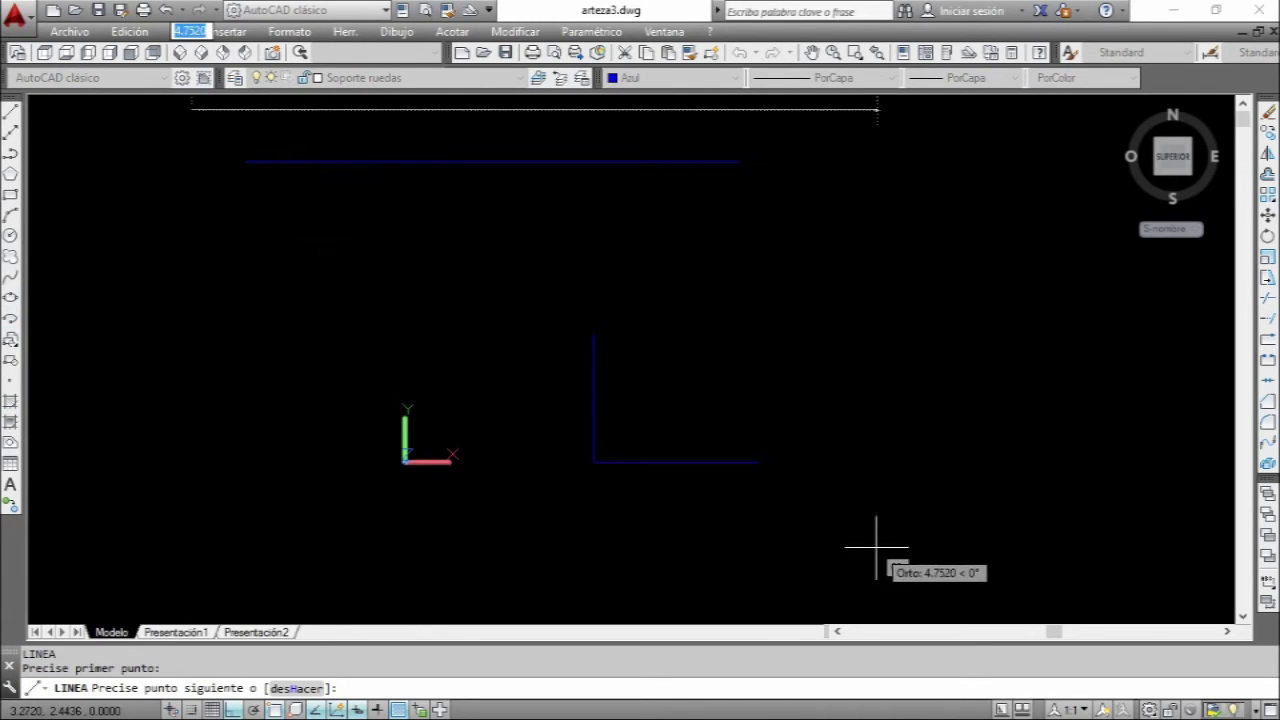
{"action": "key", "text": "Escape"}
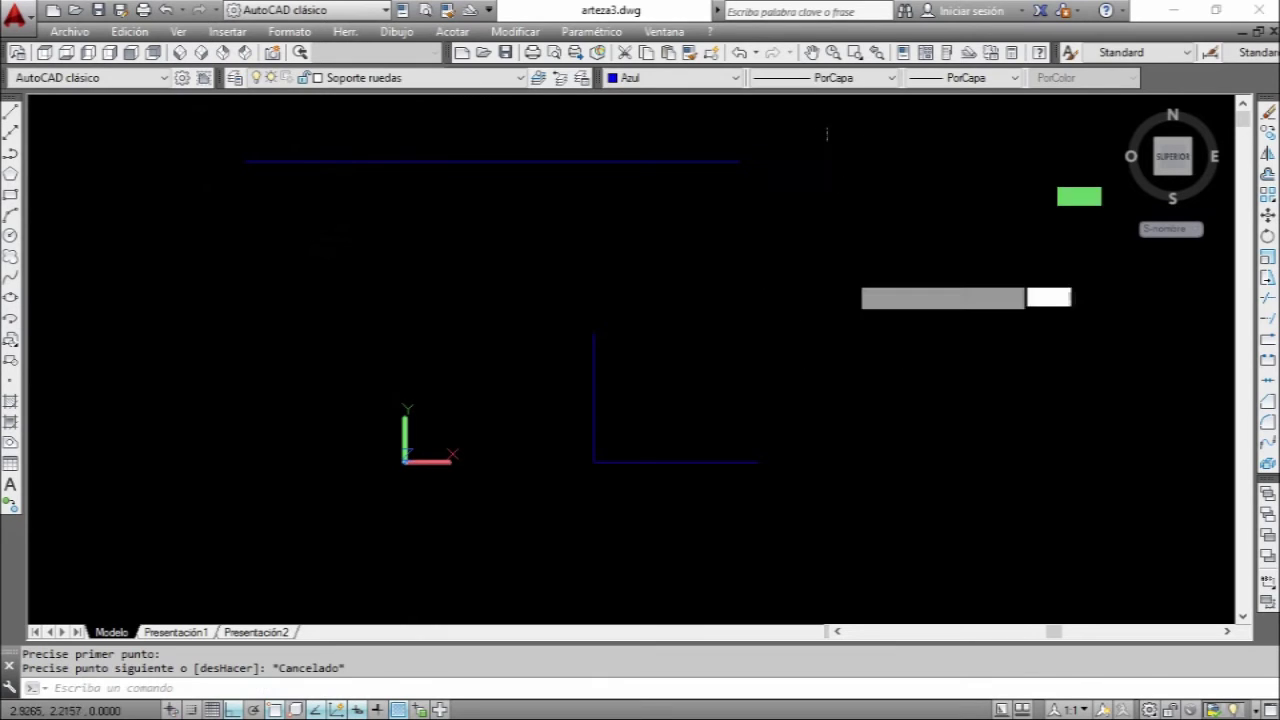
{"action": "left_click", "coordinate": [828, 128]}
{"action": "left_click", "coordinate": [228, 522]}
{"action": "key", "text": "Delete"}
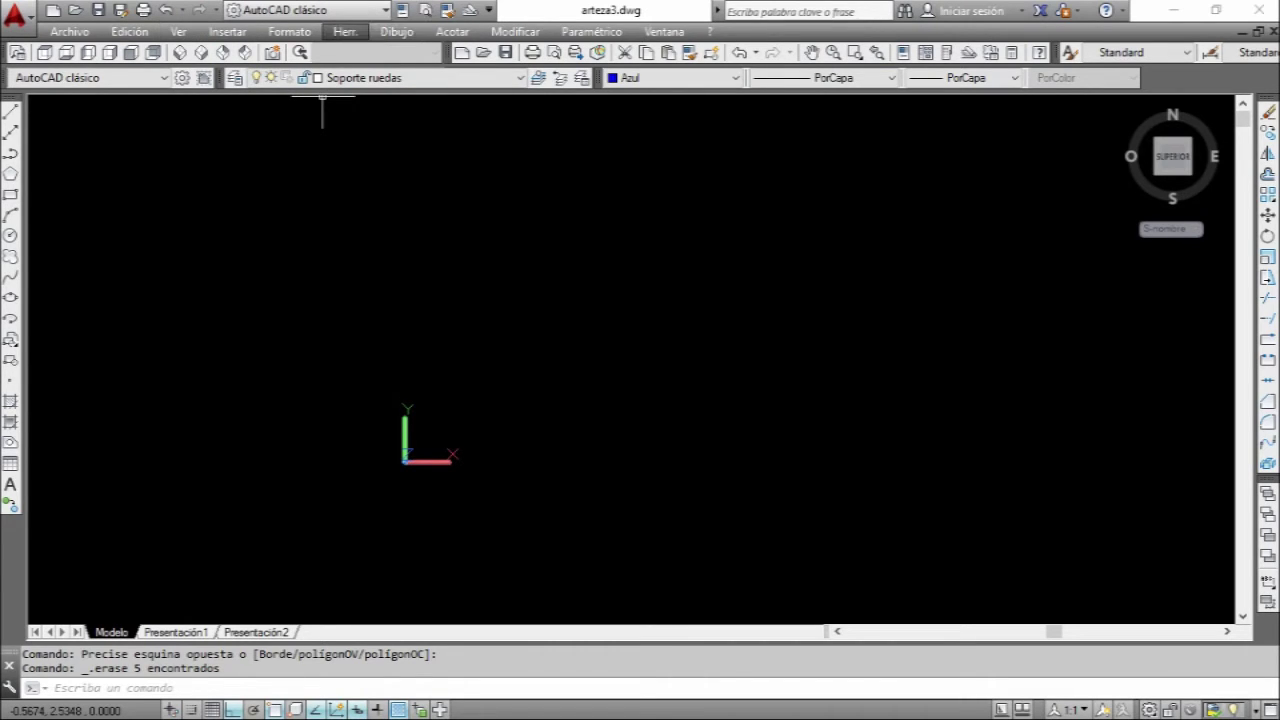
Open the Tools menu at its Toolbars entry.
{"action": "left_click", "coordinate": [345, 31]}
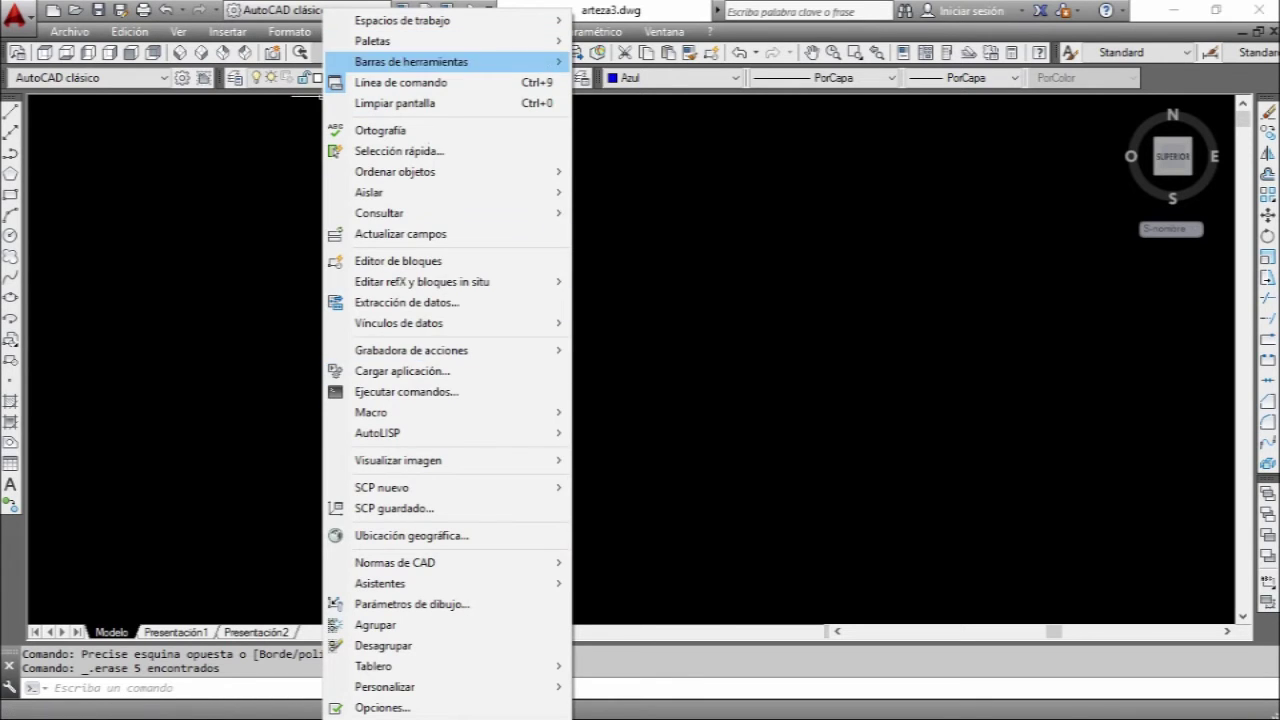
{"action": "left_click", "coordinate": [345, 31]}
{"action": "left_click", "coordinate": [178, 31]}
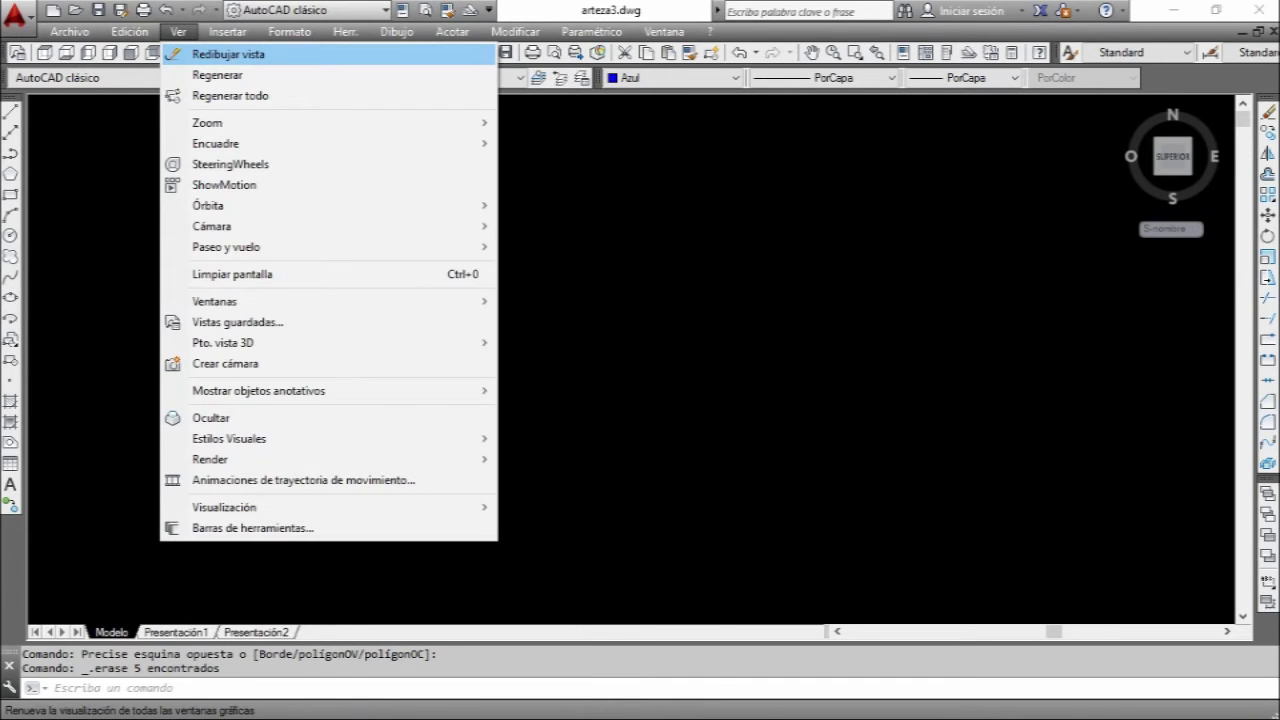
{"action": "left_click", "coordinate": [252, 528]}
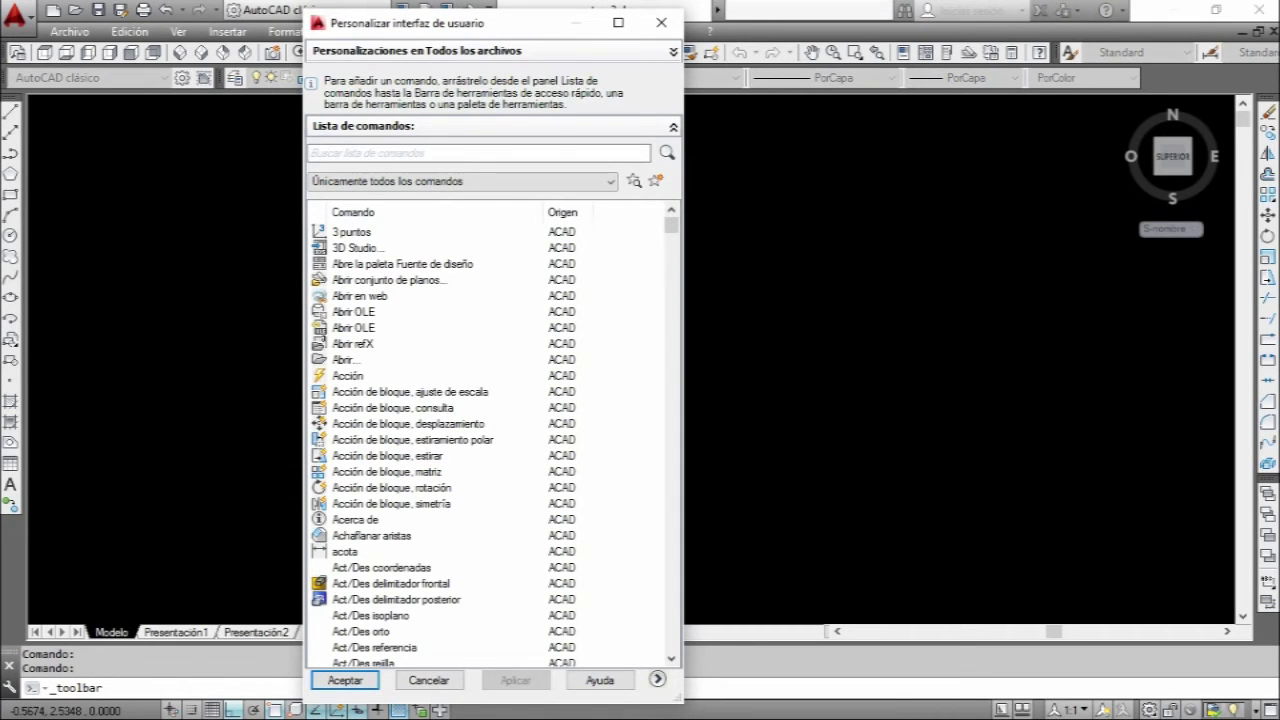
{"action": "scroll", "coordinate": [490, 440], "scroll_direction": "down", "scroll_amount": 3}
{"action": "scroll", "coordinate": [490, 440], "scroll_direction": "down", "scroll_amount": 5}
{"action": "scroll", "coordinate": [490, 440], "scroll_direction": "down", "scroll_amount": 5}
{"action": "scroll", "coordinate": [490, 440], "scroll_direction": "down", "scroll_amount": 5}
{"action": "scroll", "coordinate": [490, 440], "scroll_direction": "down", "scroll_amount": 4}
{"action": "scroll", "coordinate": [490, 440], "scroll_direction": "down", "scroll_amount": 7}
{"action": "scroll", "coordinate": [490, 440], "scroll_direction": "down", "scroll_amount": 6}
{"action": "scroll", "coordinate": [490, 440], "scroll_direction": "down", "scroll_amount": 6}
{"action": "scroll", "coordinate": [490, 440], "scroll_direction": "down", "scroll_amount": 4}
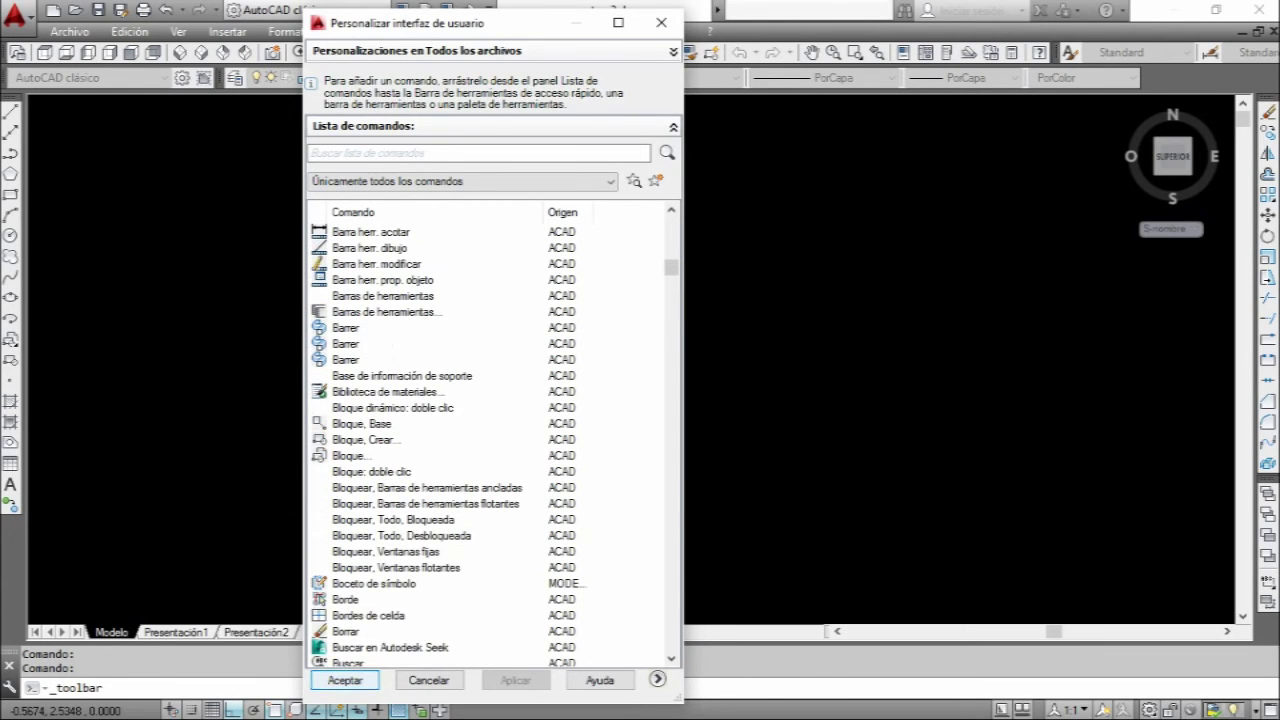
{"action": "left_click", "coordinate": [661, 22]}
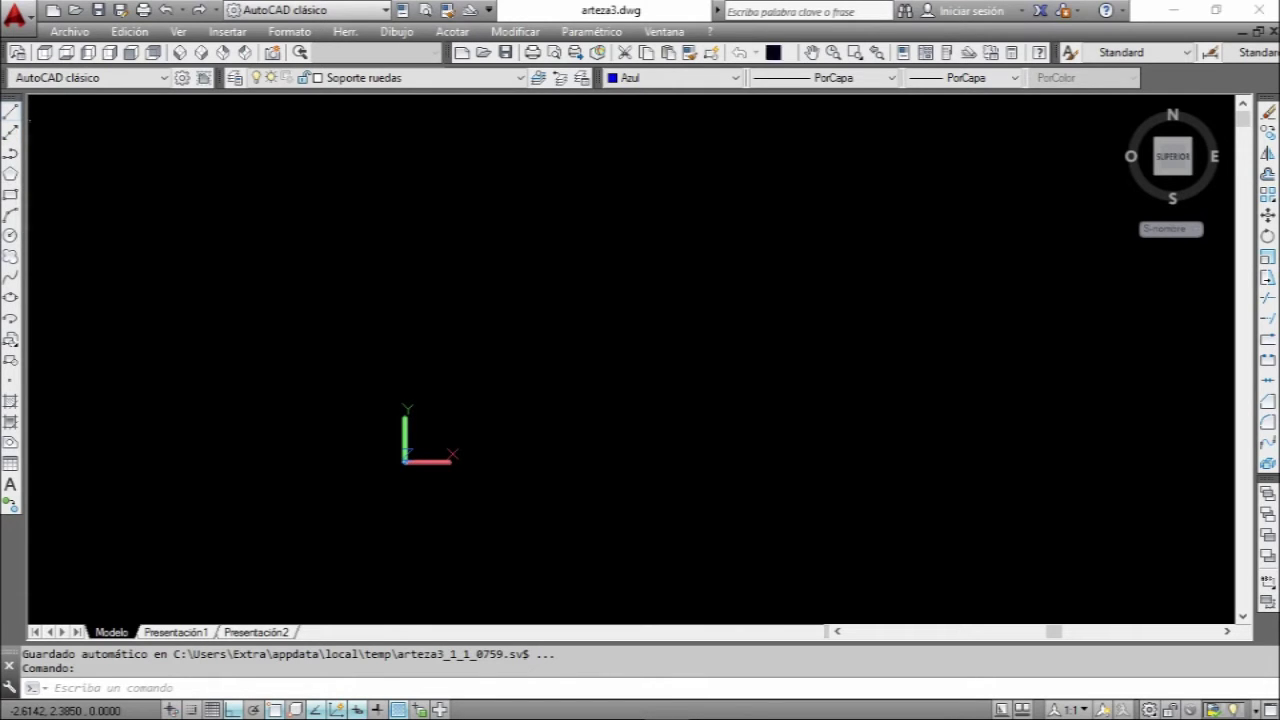
Draw a short horizontal line near the top left.
{"action": "left_click", "coordinate": [12, 113]}
{"action": "left_click", "coordinate": [230, 145]}
{"action": "left_click", "coordinate": [521, 146]}
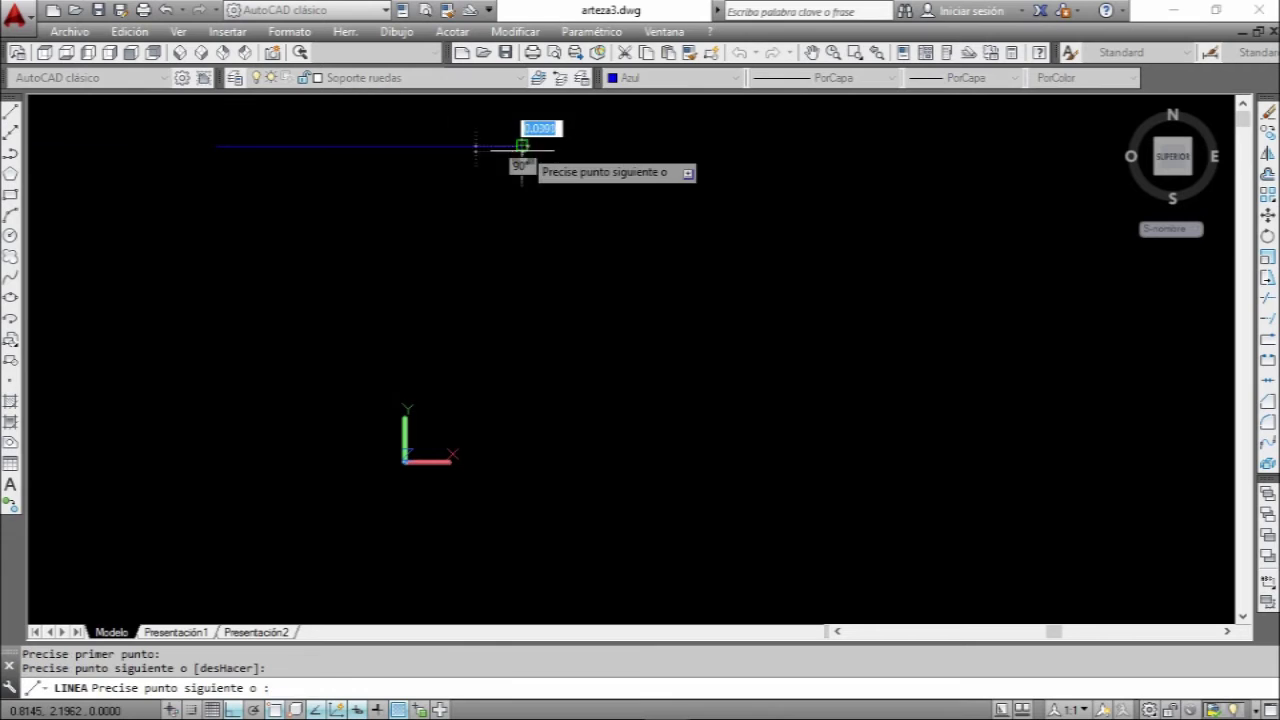
{"action": "key", "text": "Escape"}
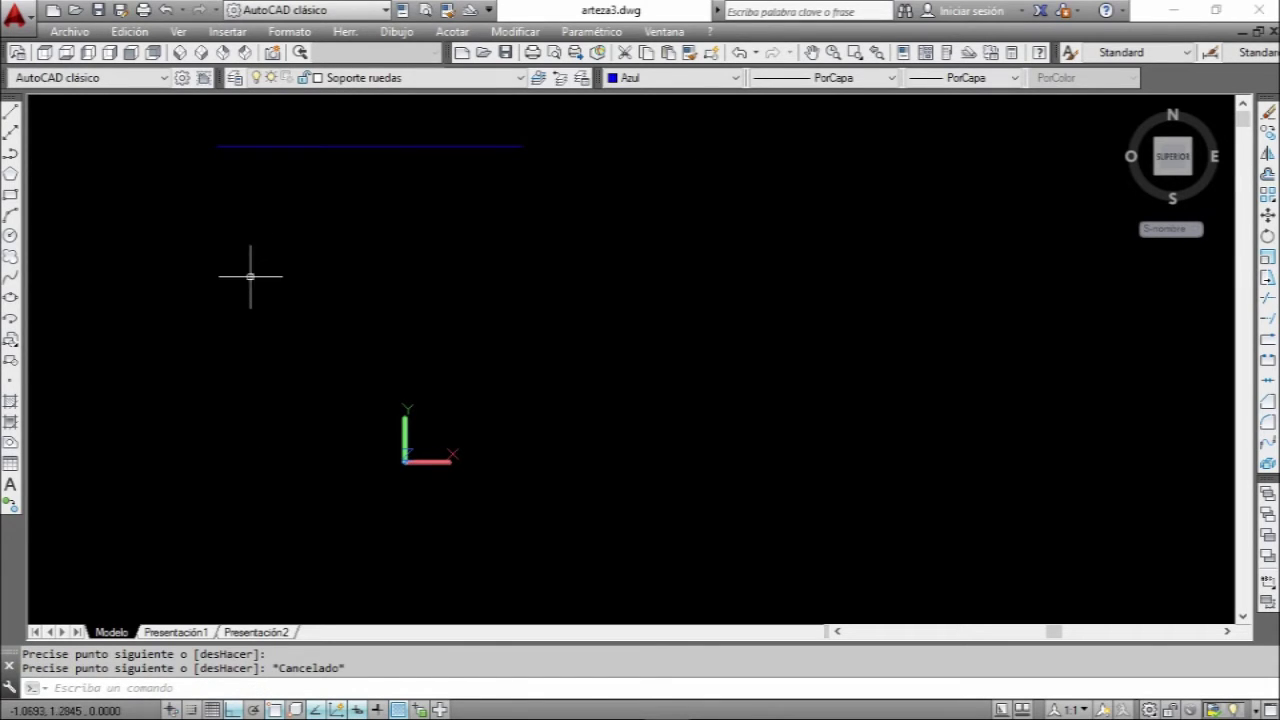
Draw a 50-unit horizontal line below it with the L command.
{"action": "type", "text": "L"}
{"action": "key", "text": "Return"}
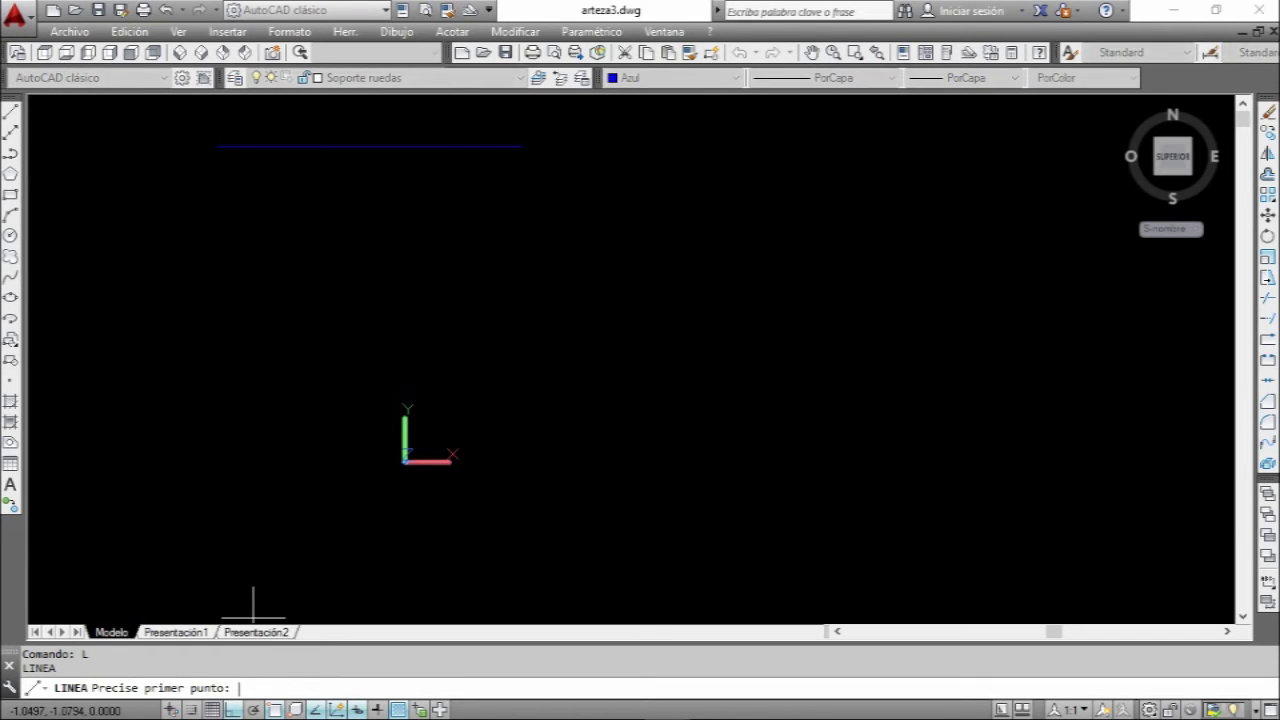
{"action": "left_click", "coordinate": [234, 234]}
{"action": "type", "text": "50"}
{"action": "key", "text": "Return"}
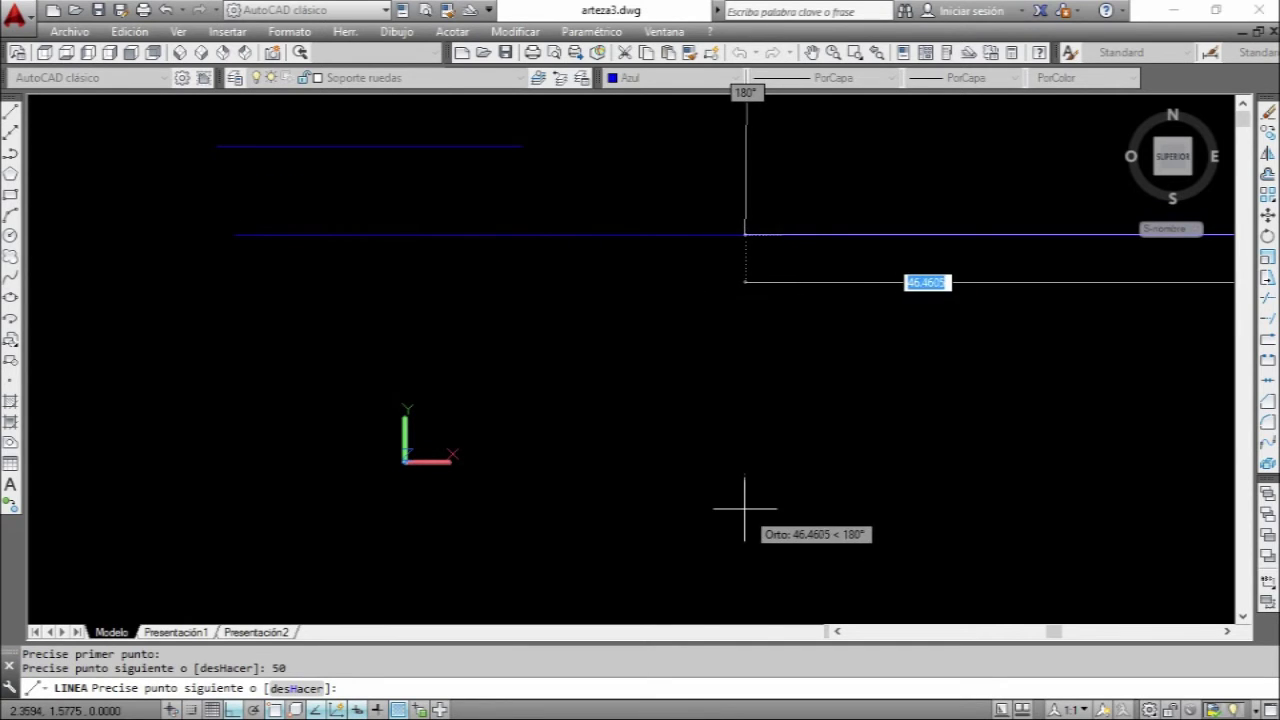
{"action": "key", "text": "Escape"}
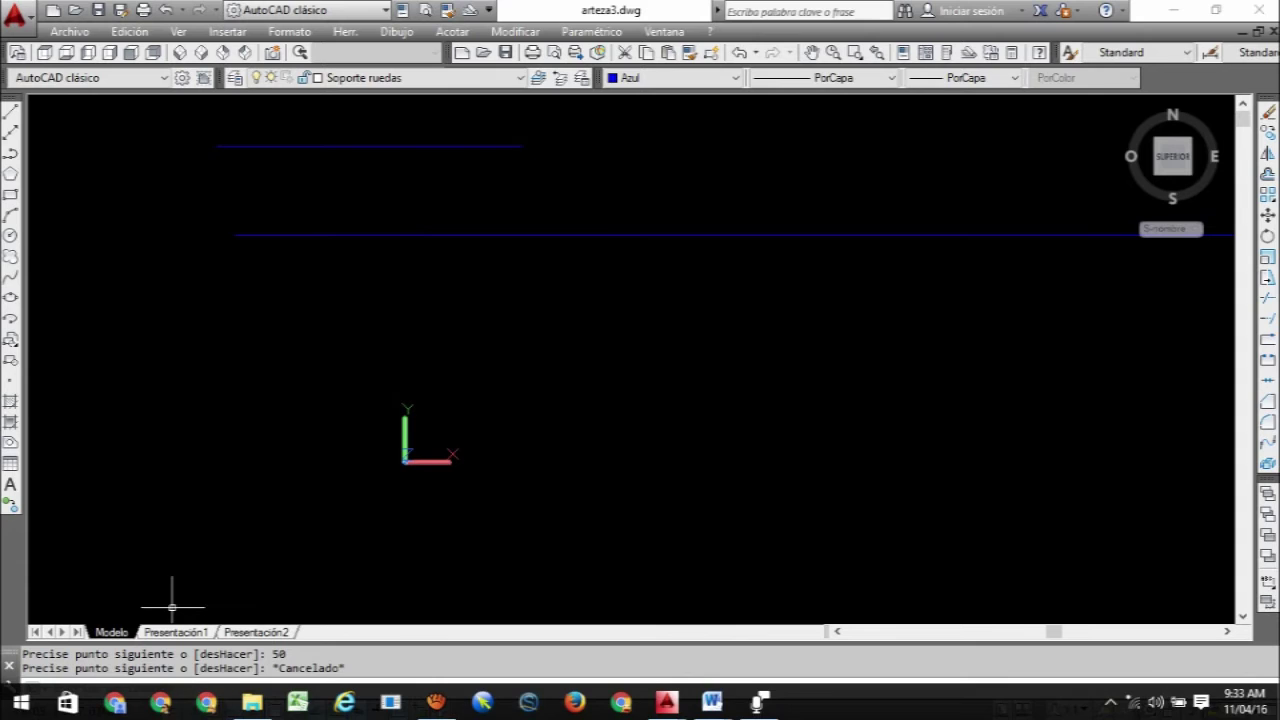
Begin a selection window on empty canvas, enter 1, then abandon it.
{"action": "left_click", "coordinate": [165, 302]}
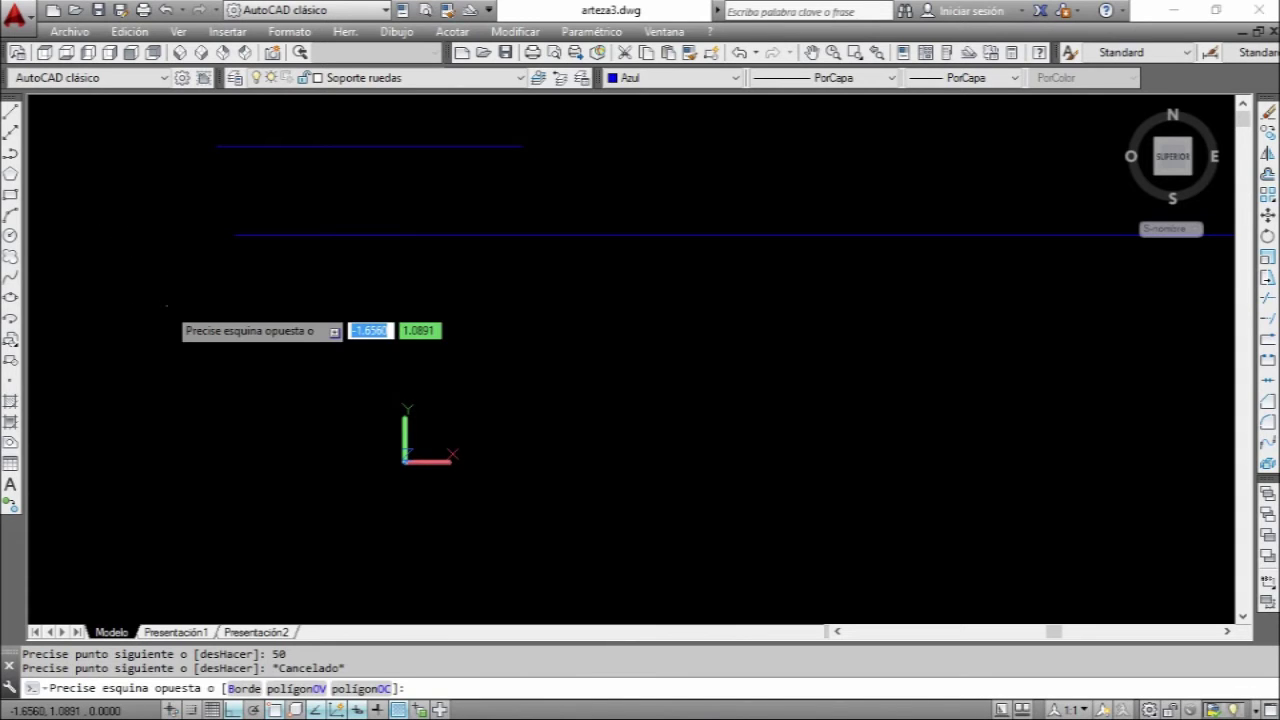
{"action": "type", "text": "1"}
{"action": "key", "text": "Return"}
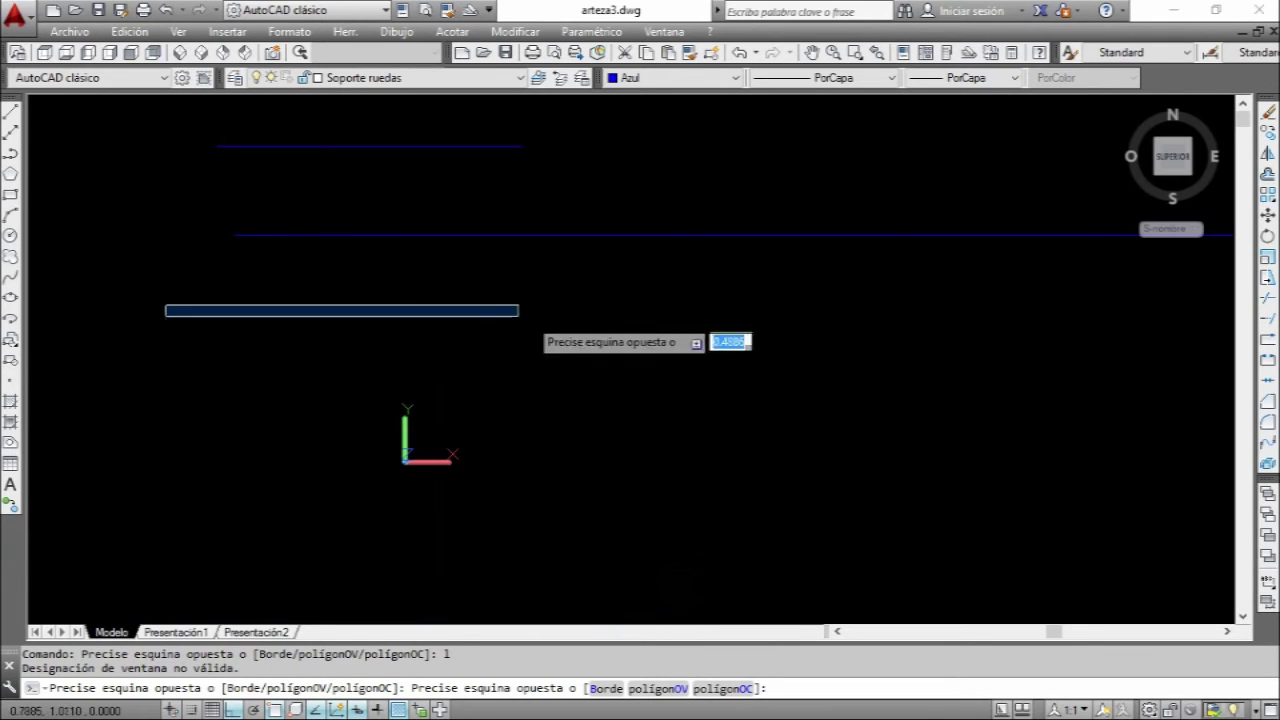
{"action": "left_click", "coordinate": [345, 291]}
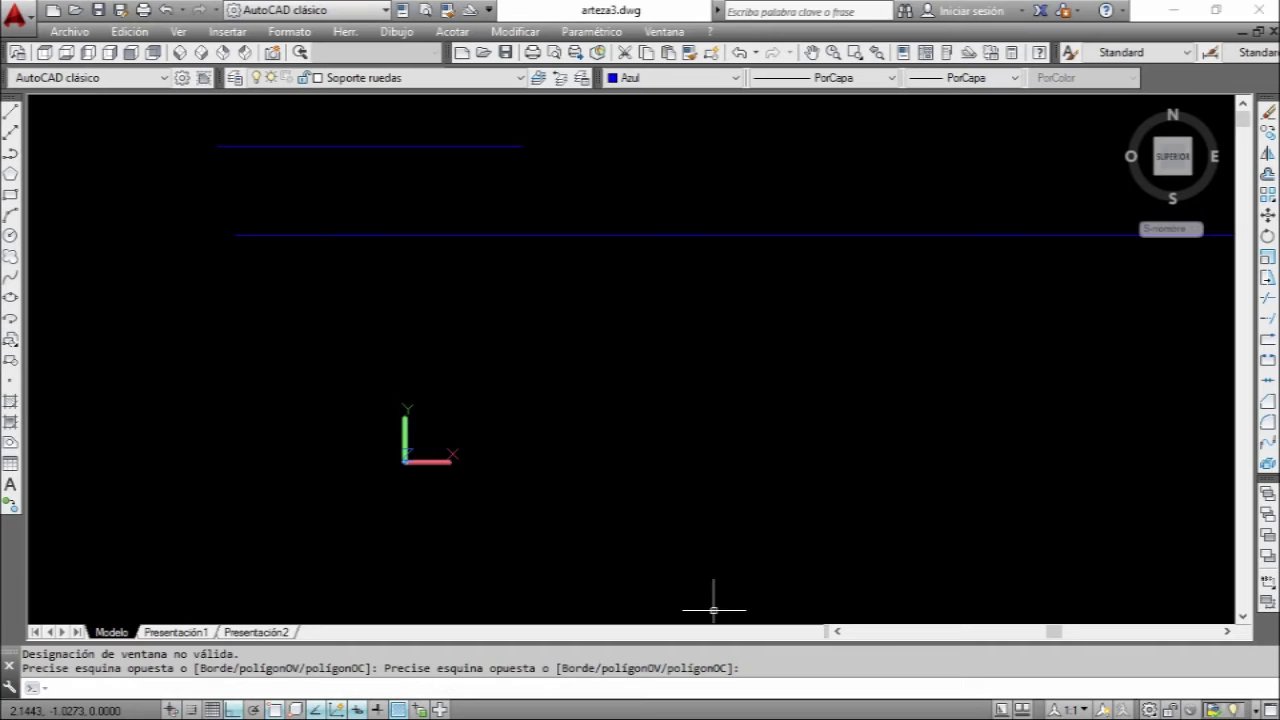
{"action": "type", "text": "1"}
{"action": "key", "text": "Return"}
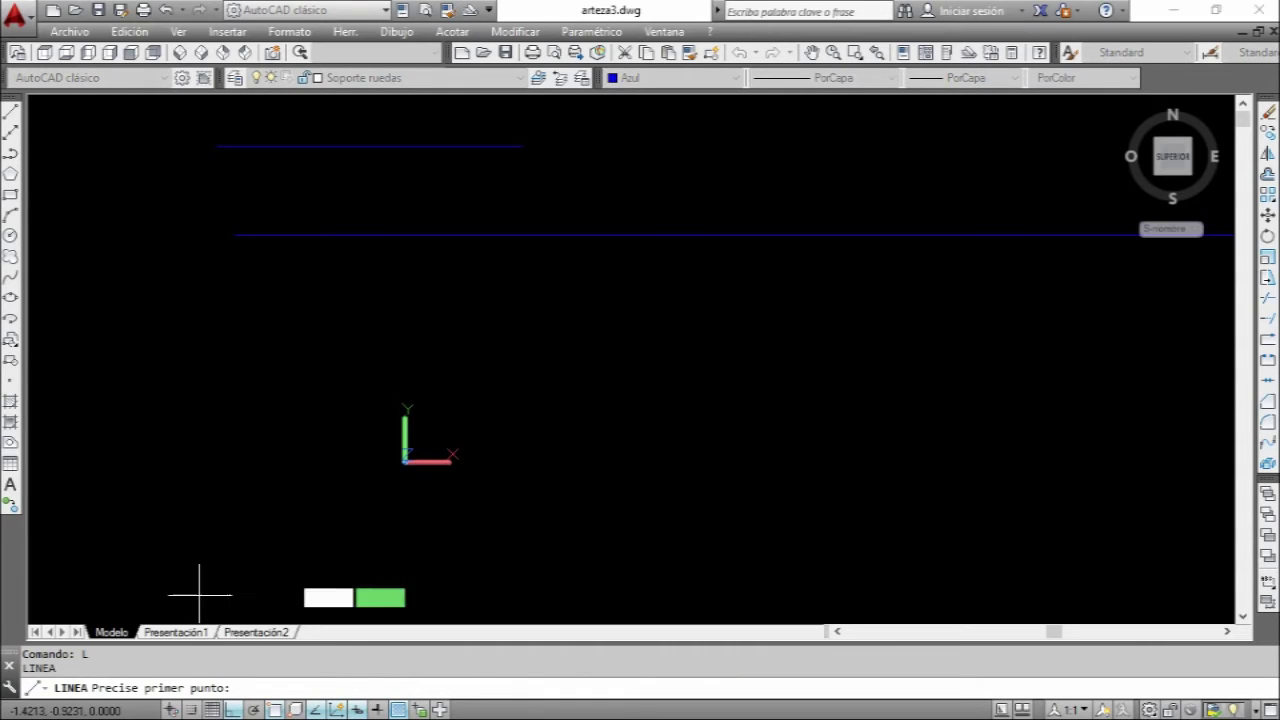
Draw a 60-unit horizontal line using the input 60, 0.
{"action": "left_click", "coordinate": [251, 312]}
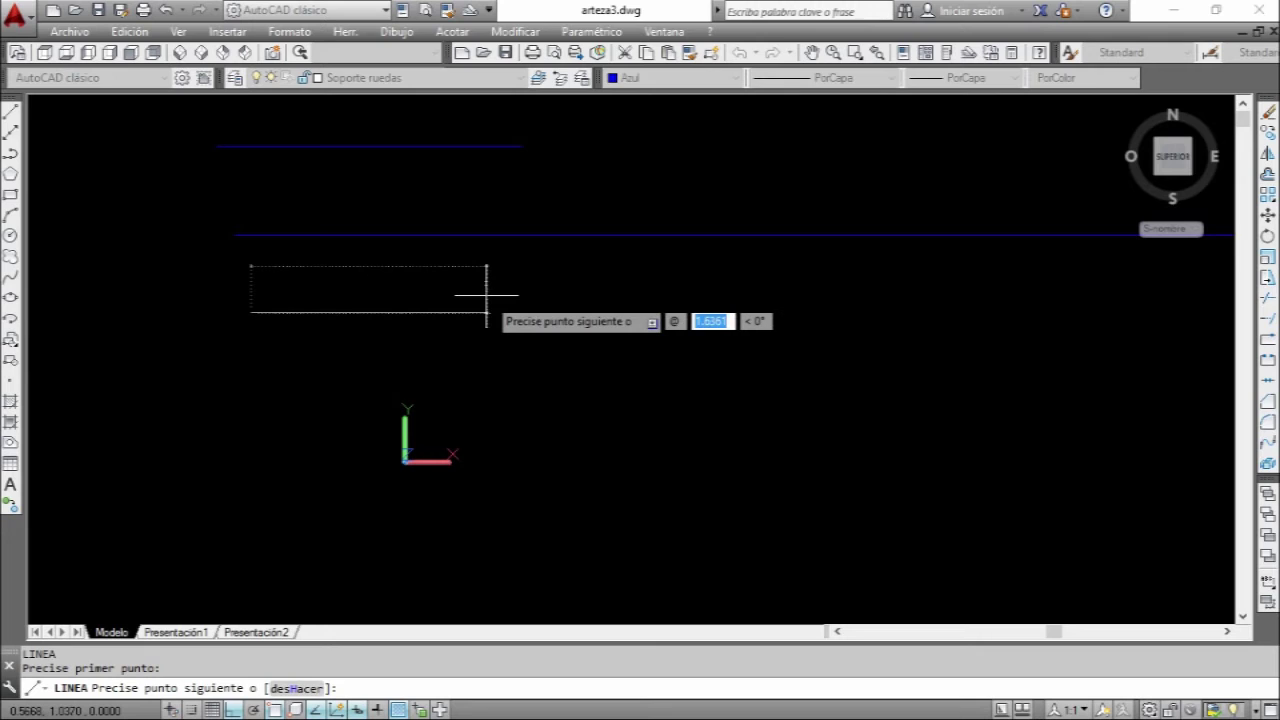
{"action": "type", "text": "60"}
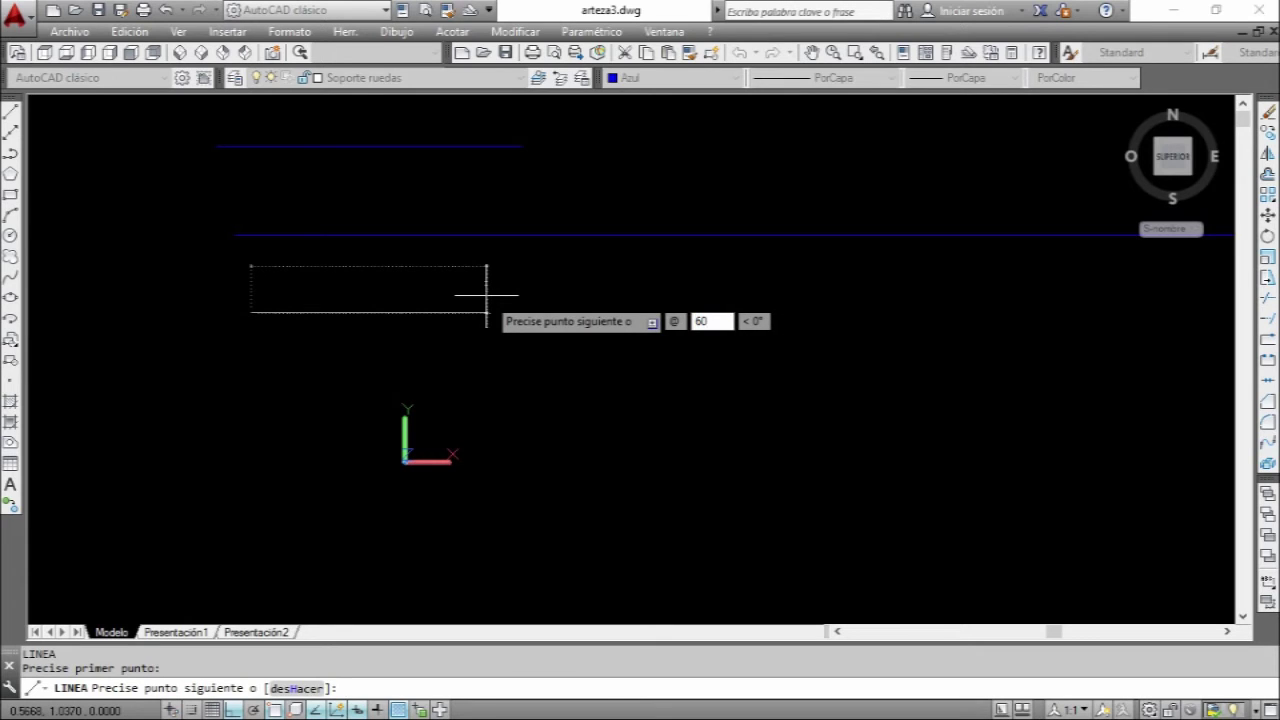
{"action": "key", "text": "Tab"}
{"action": "type", "text": "0"}
{"action": "key", "text": "Return"}
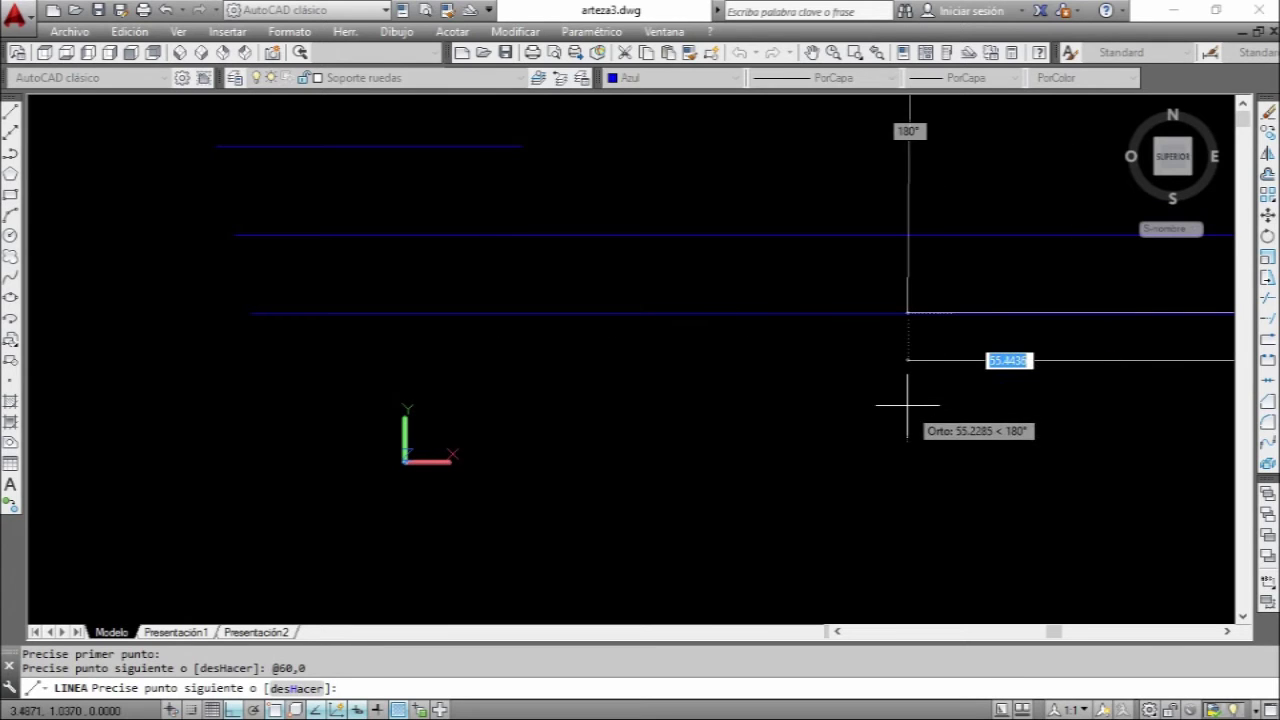
{"action": "key", "text": "Escape"}
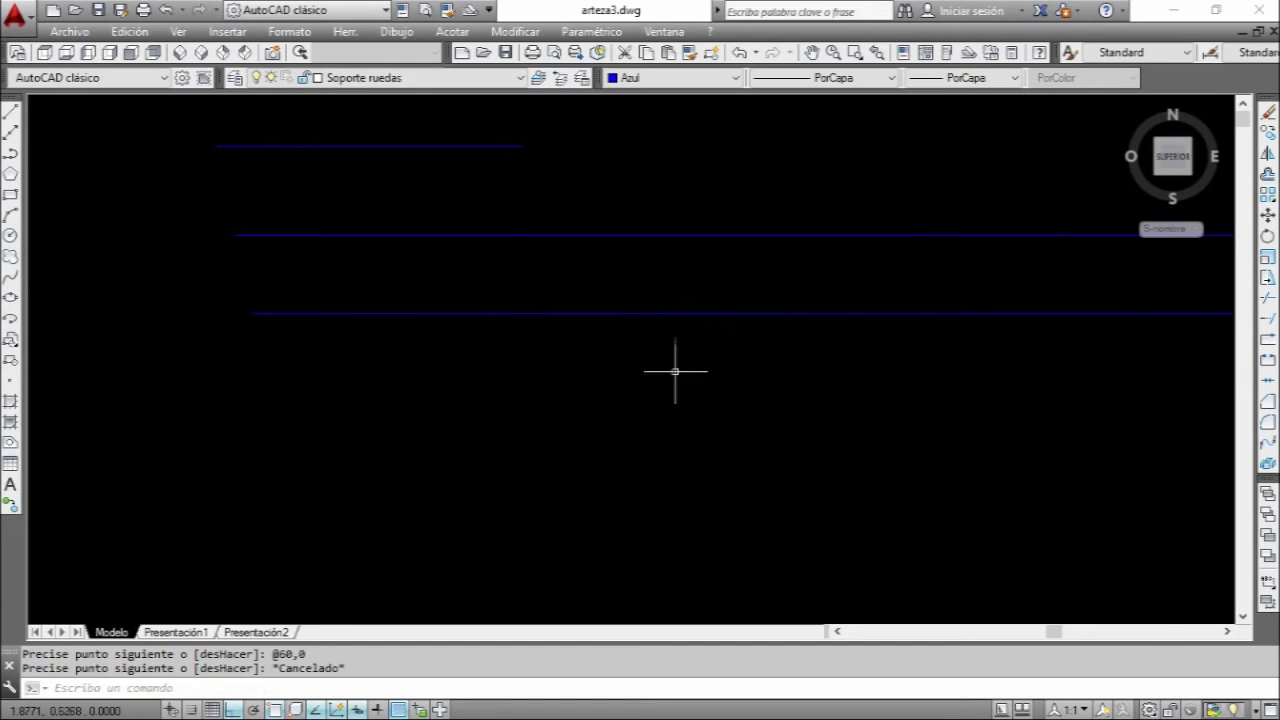
Draw a triangular profile and close it with C.
{"action": "key", "text": "Return"}
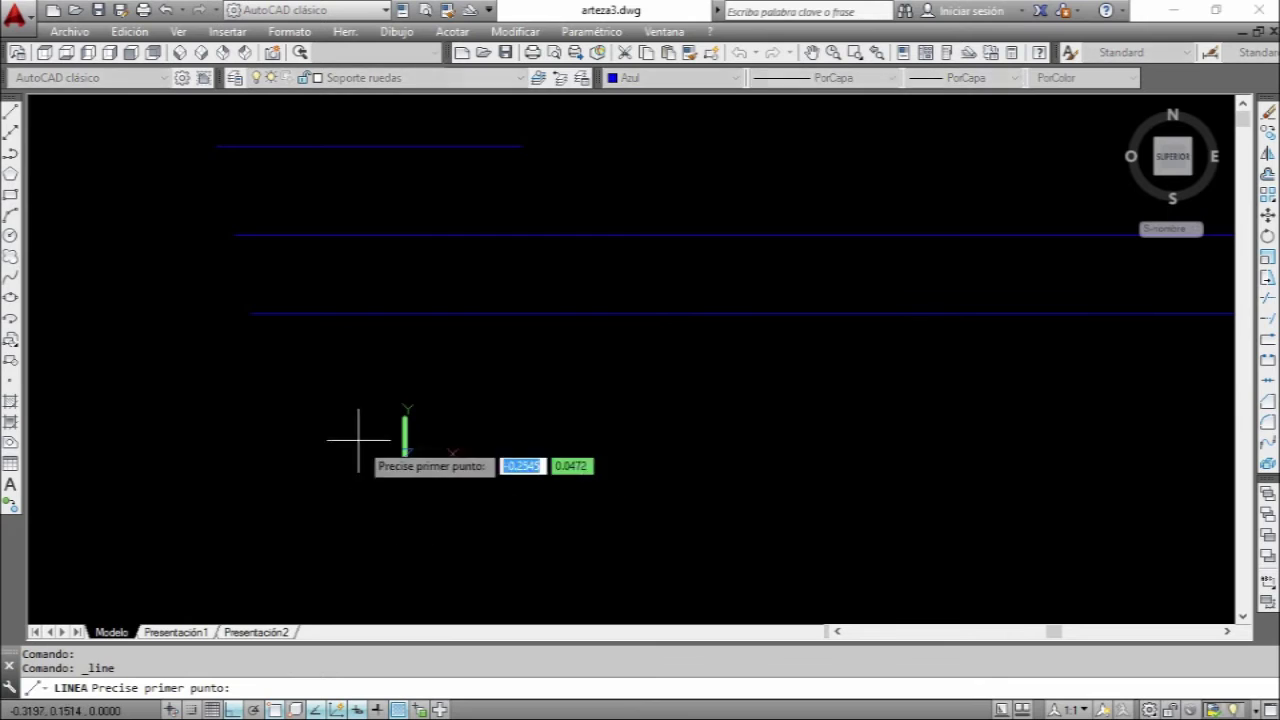
{"action": "left_click", "coordinate": [352, 427]}
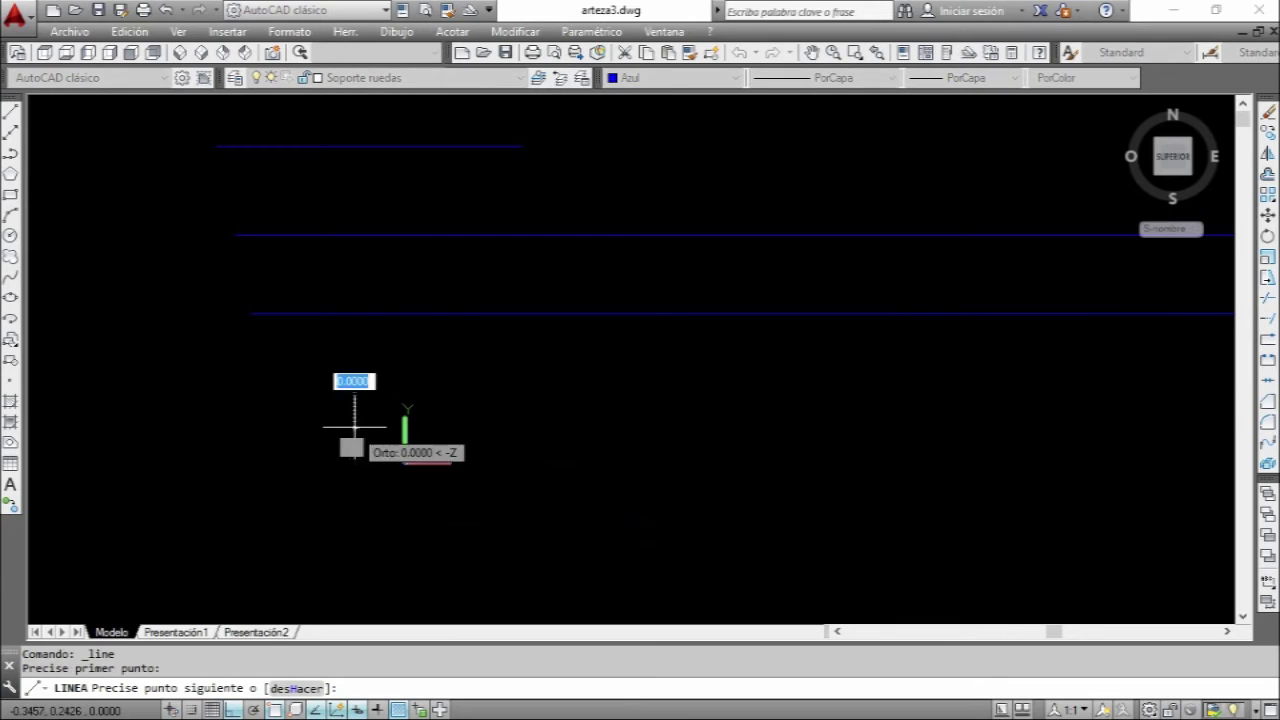
{"action": "left_click", "coordinate": [607, 578]}
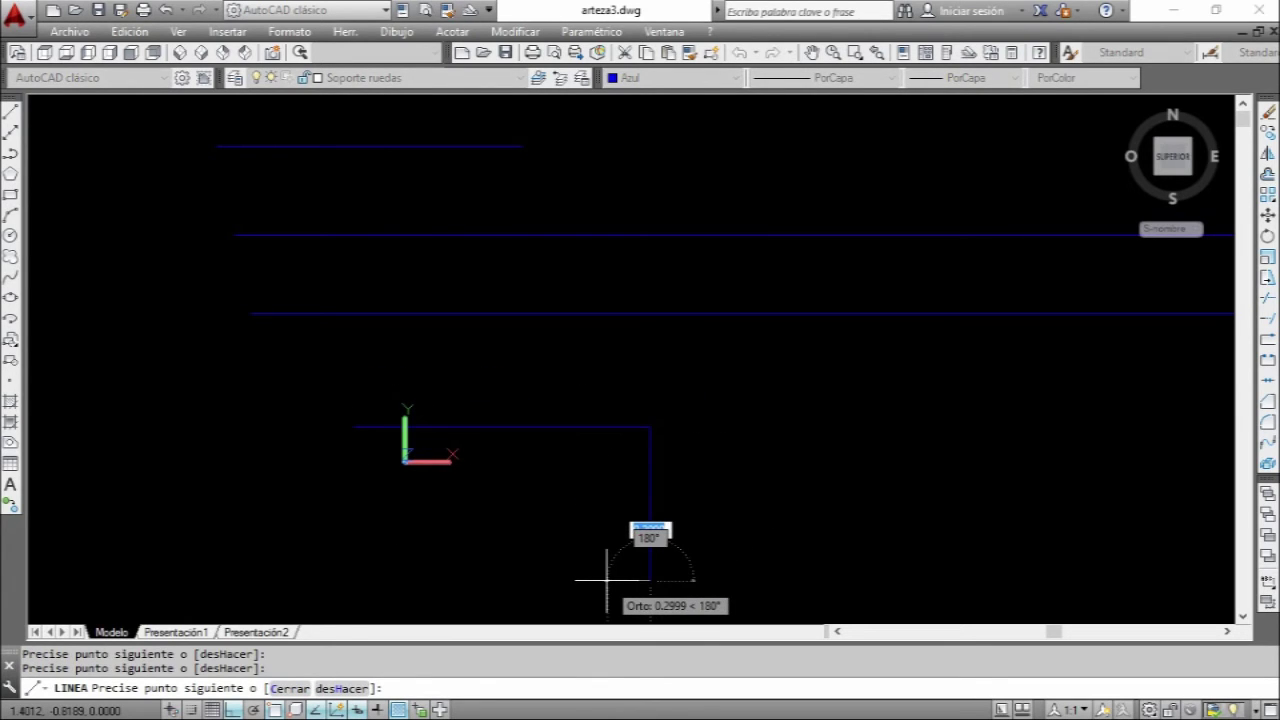
{"action": "type", "text": "c"}
{"action": "key", "text": "Return"}
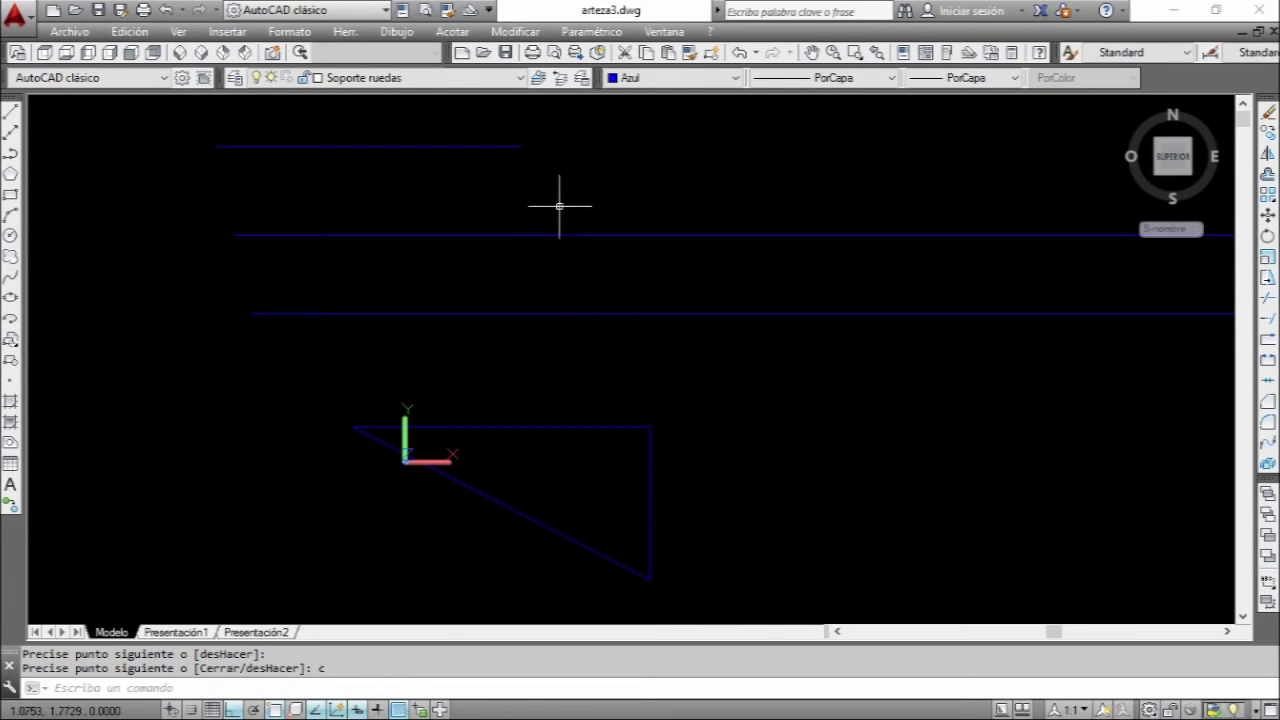
Window-select the triangle and short top line and delete them.
{"action": "left_click", "coordinate": [186, 102]}
{"action": "left_click", "coordinate": [814, 606]}
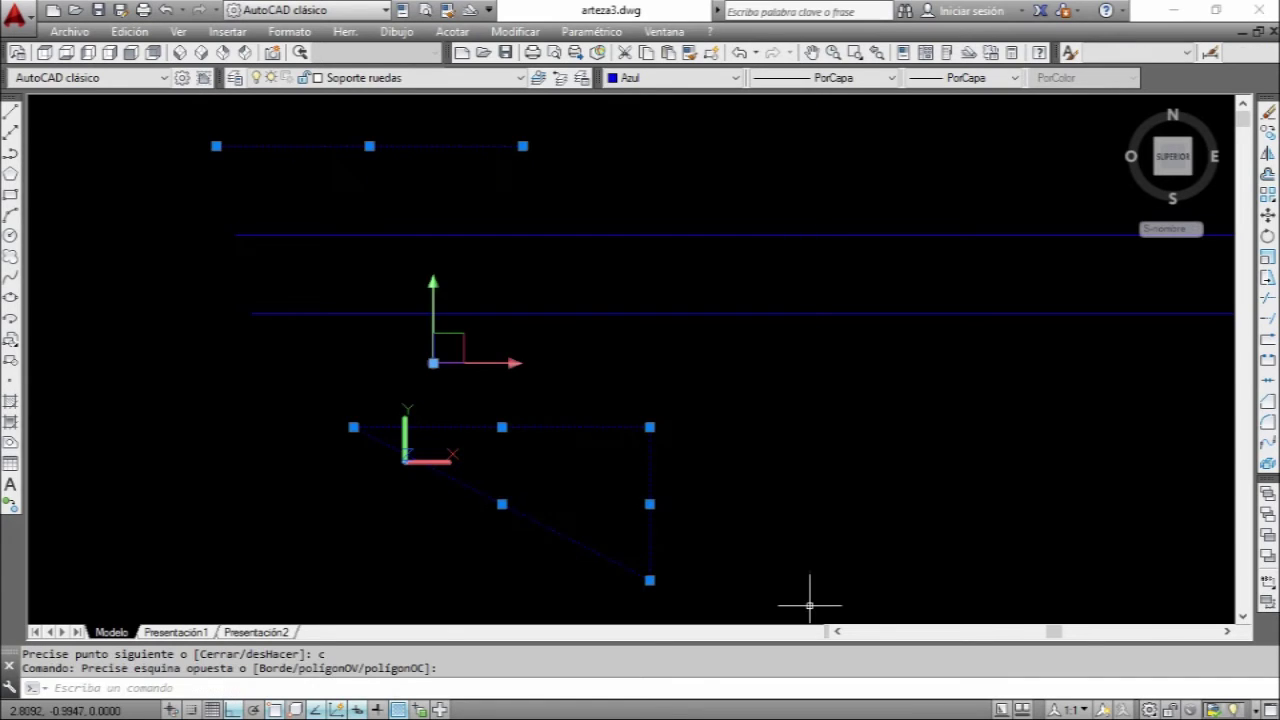
{"action": "key", "text": "Delete"}
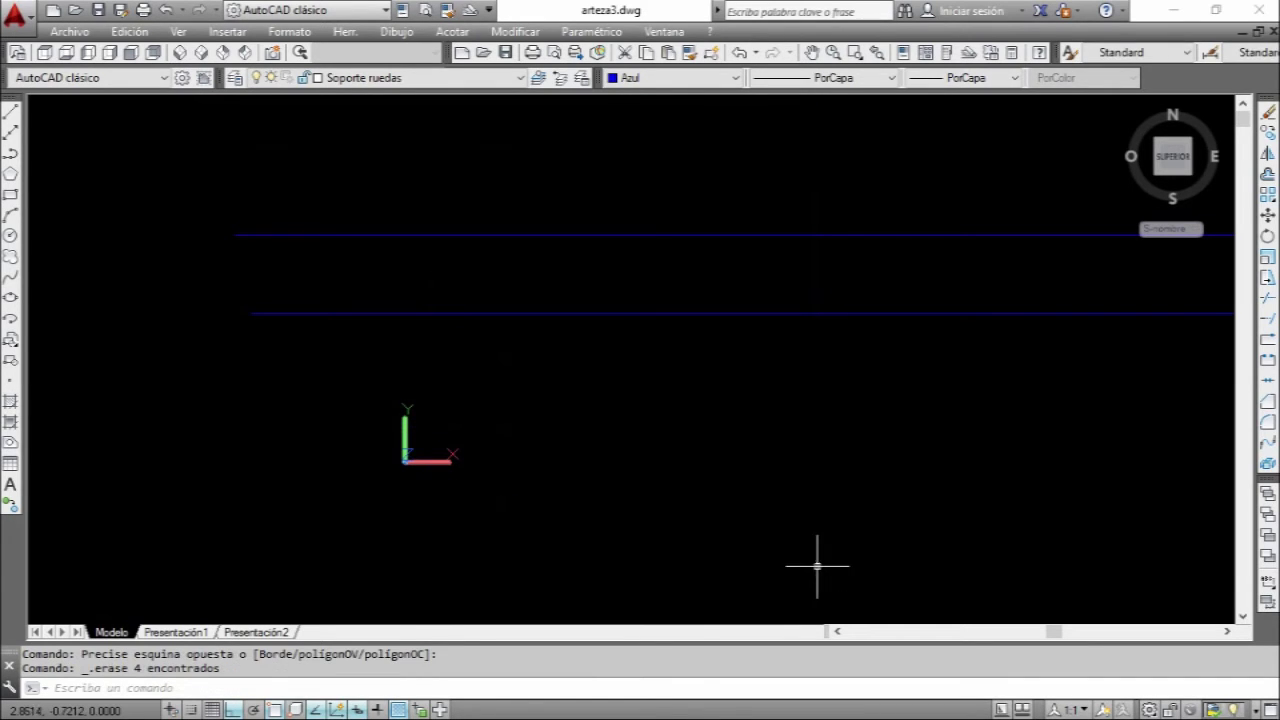
Select the two remaining horizontal lines and delete them.
{"action": "left_click", "coordinate": [876, 183]}
{"action": "left_click", "coordinate": [538, 384]}
{"action": "key", "text": "Delete"}
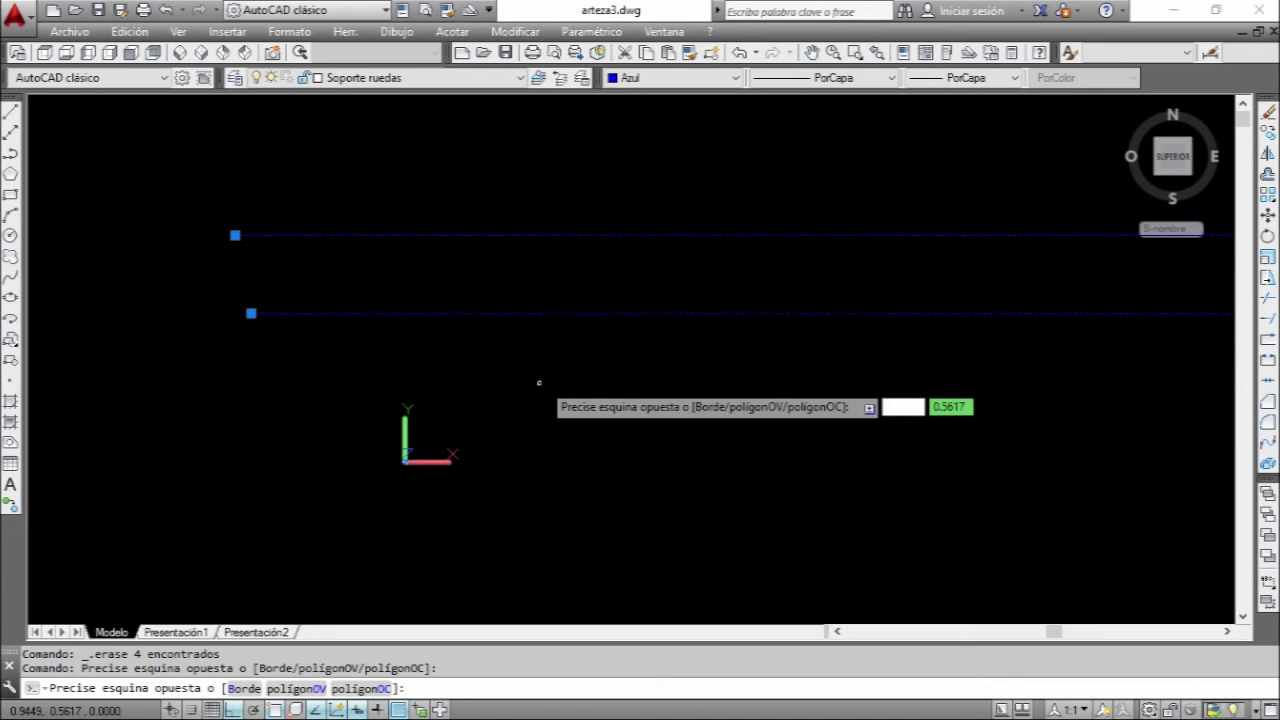
{"action": "key", "text": "Escape"}
{"action": "left_click", "coordinate": [419, 232]}
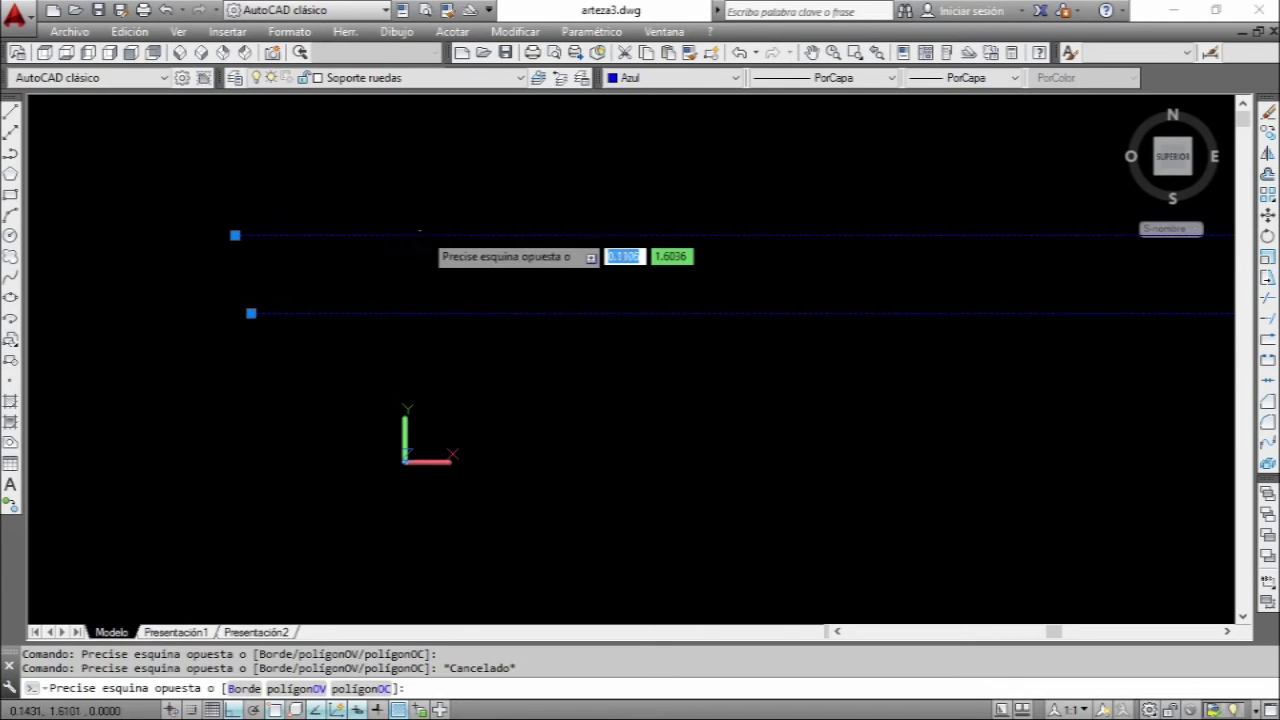
{"action": "key", "text": "Escape"}
{"action": "key", "text": "Delete"}
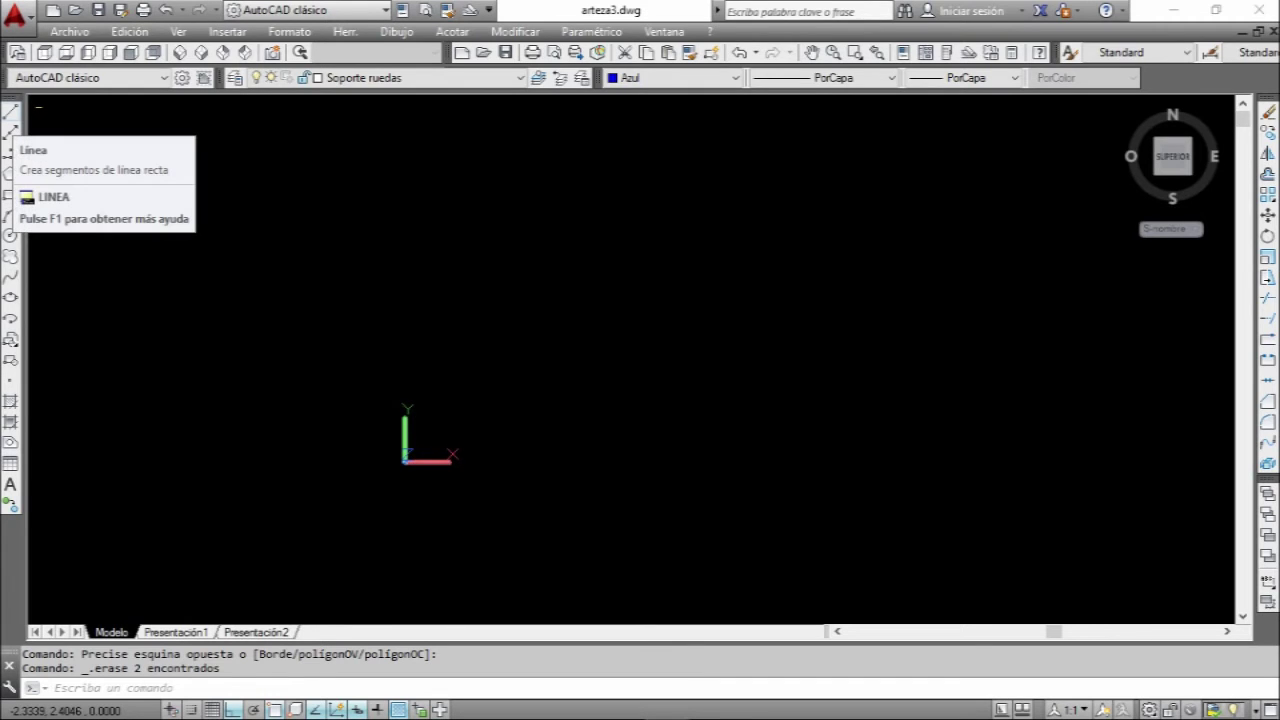
{"action": "mouse_move", "coordinate": [11, 112]}
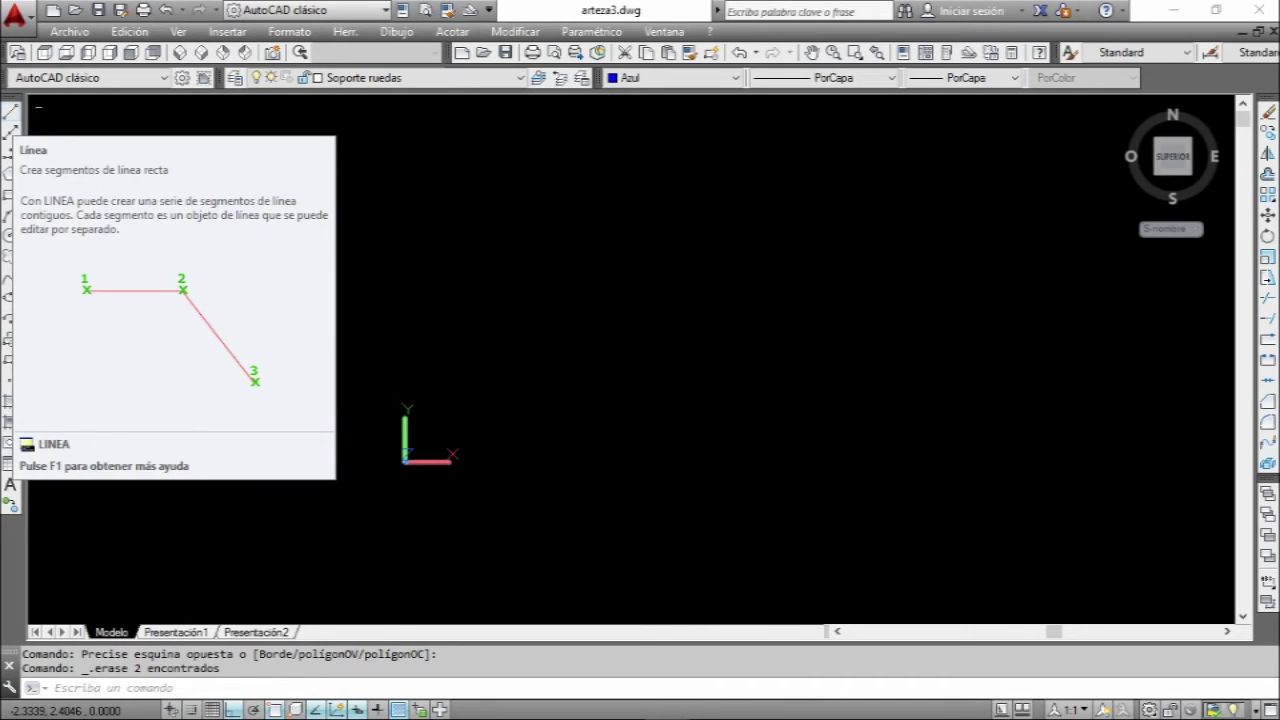
Draw a corner of a 2-unit horizontal and 2-unit vertical line, then undo it with Ctrl+Z.
{"action": "left_click", "coordinate": [12, 111]}
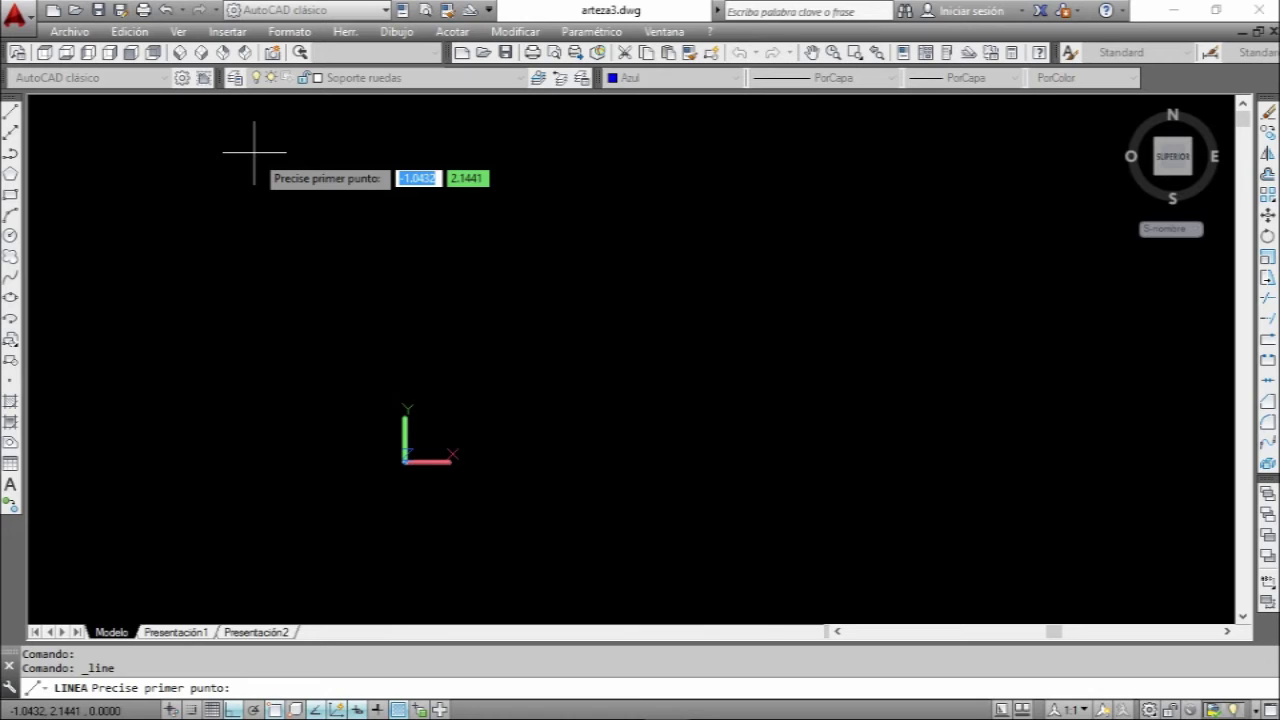
{"action": "left_click", "coordinate": [254, 153]}
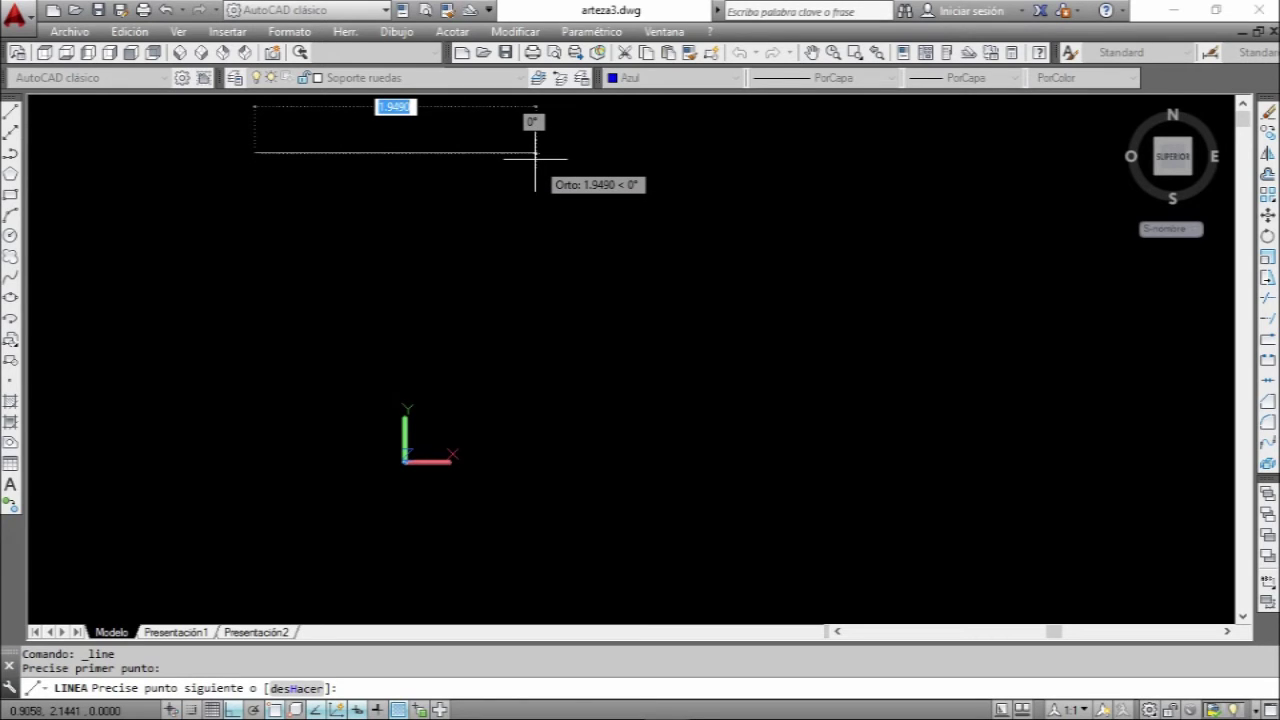
{"action": "type", "text": "2"}
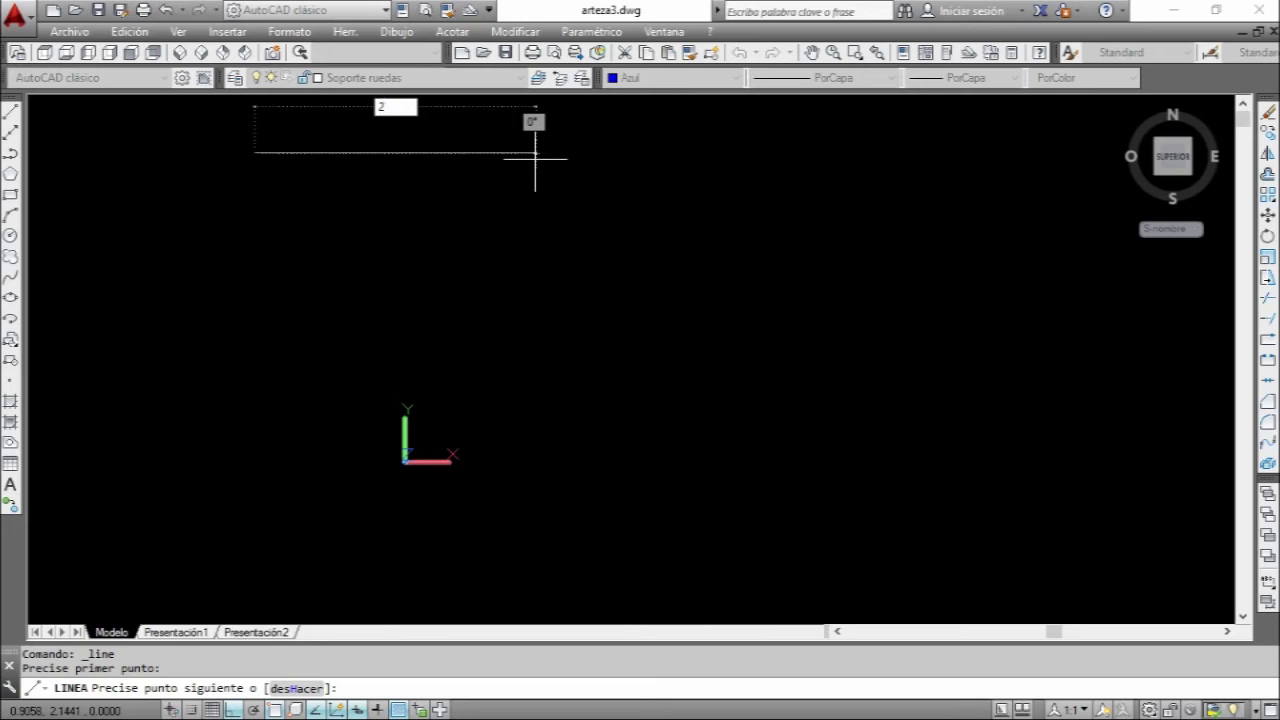
{"action": "key", "text": "Return"}
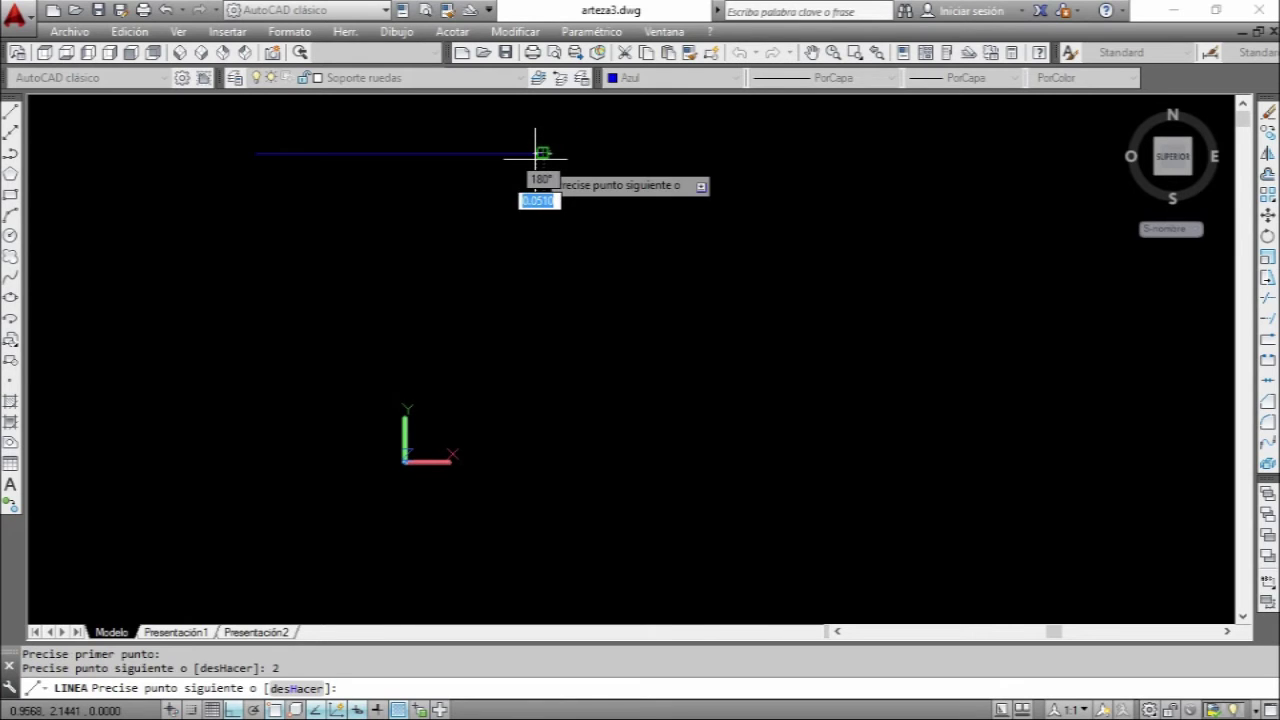
{"action": "type", "text": "2"}
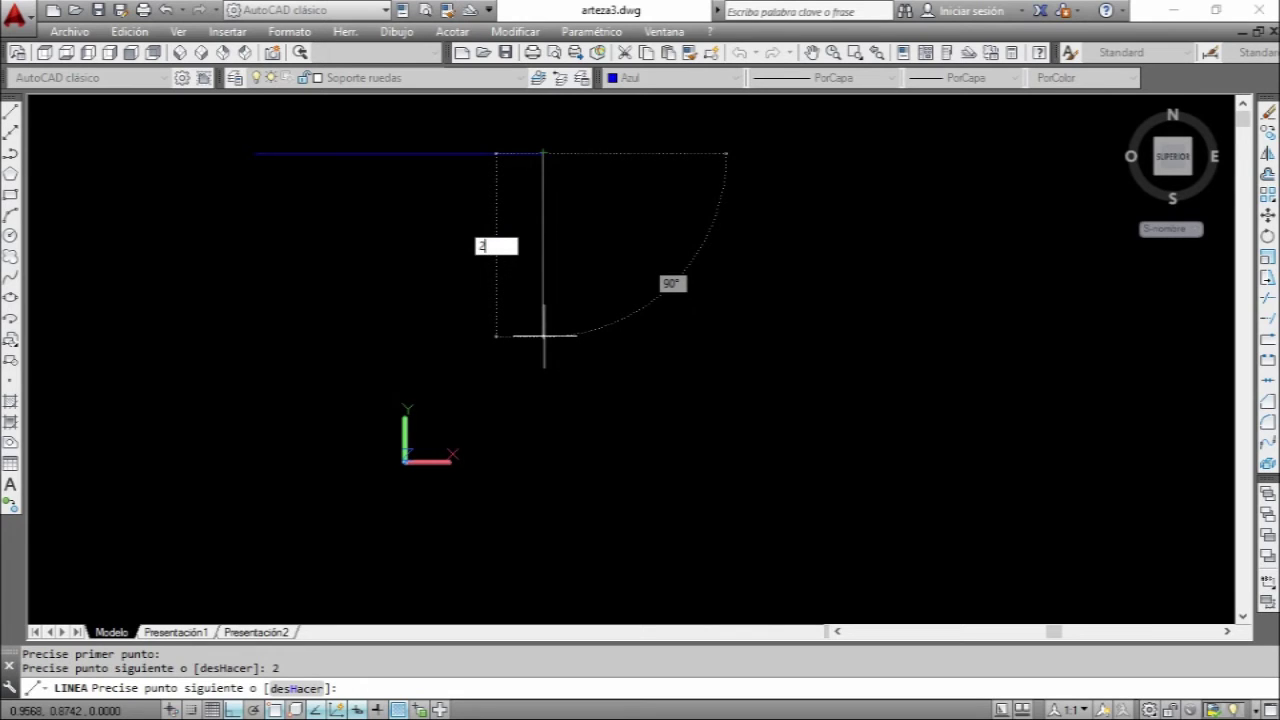
{"action": "key", "text": "Return"}
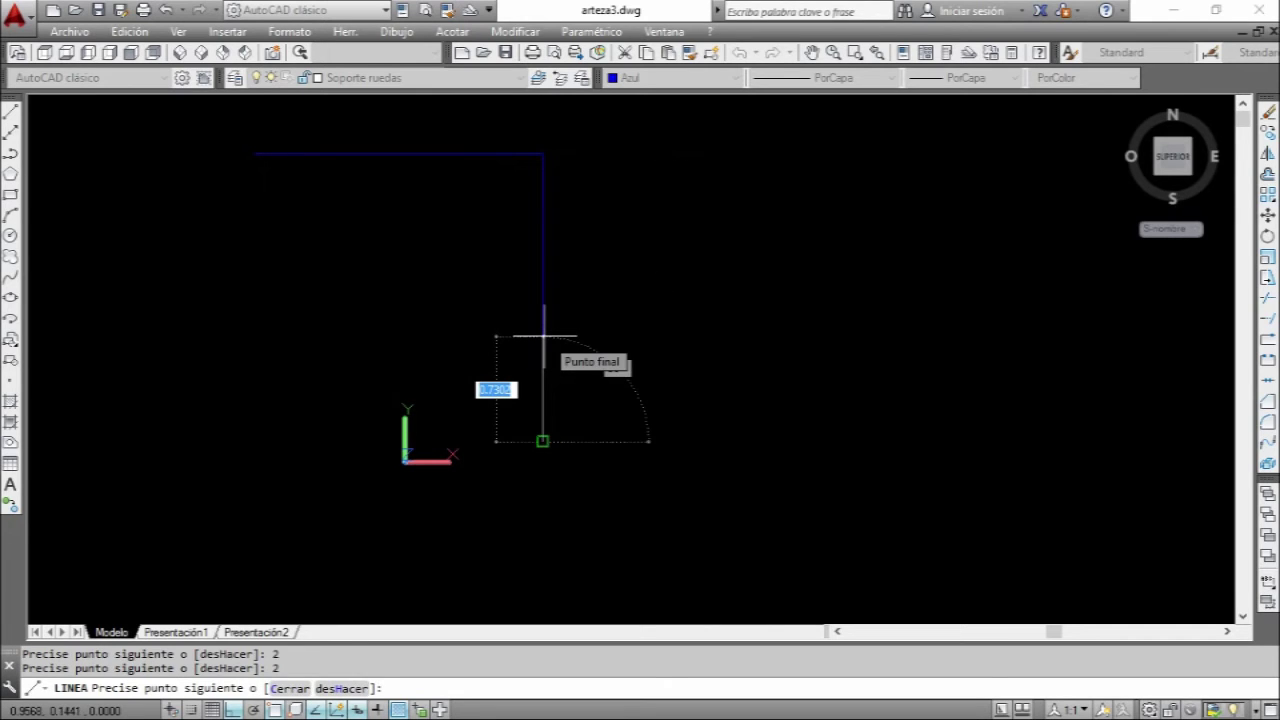
{"action": "key", "text": "Escape"}
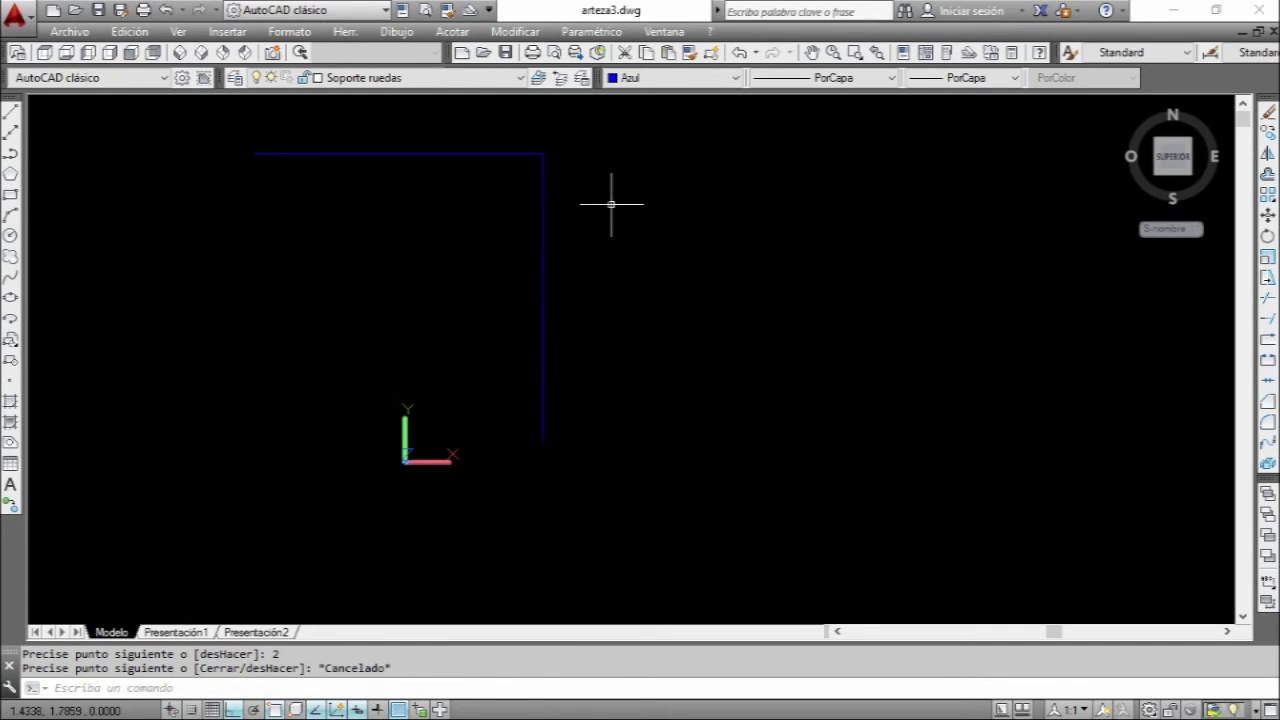
{"action": "key", "text": "ctrl+z"}
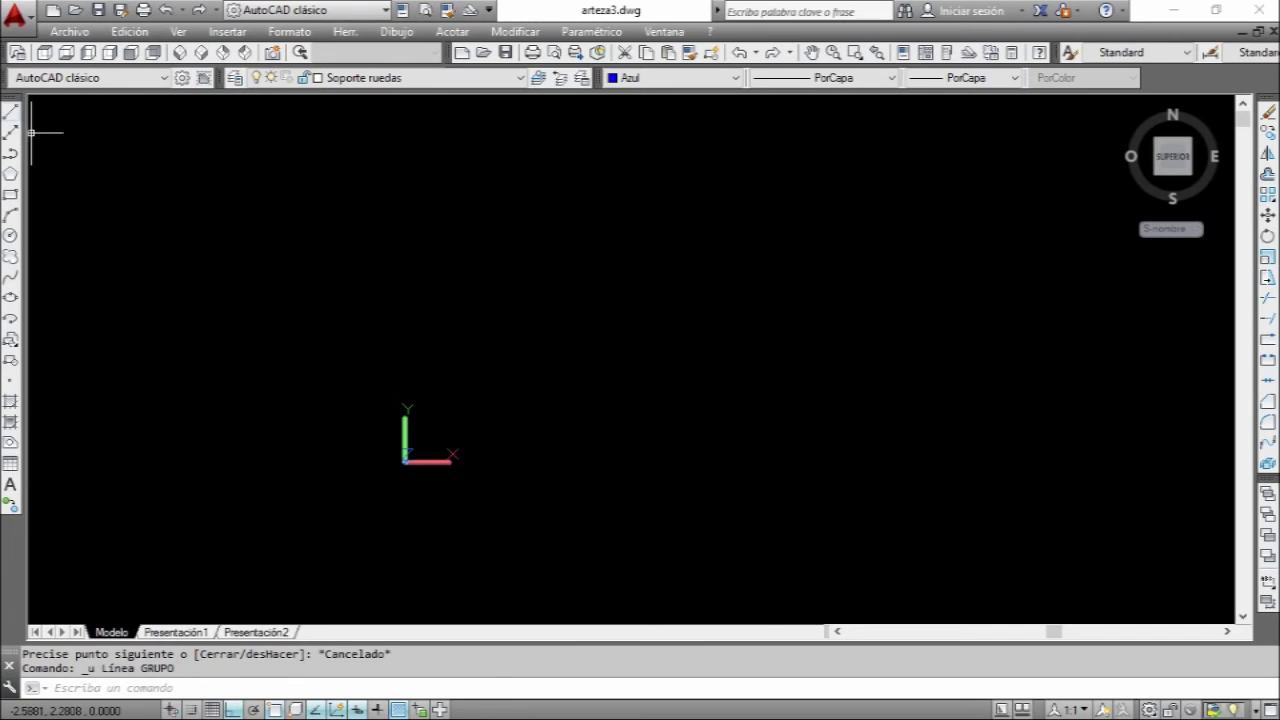
Redo the corner lines and drag the vertical line's bottom grip right to slant it.
{"action": "left_click", "coordinate": [199, 9]}
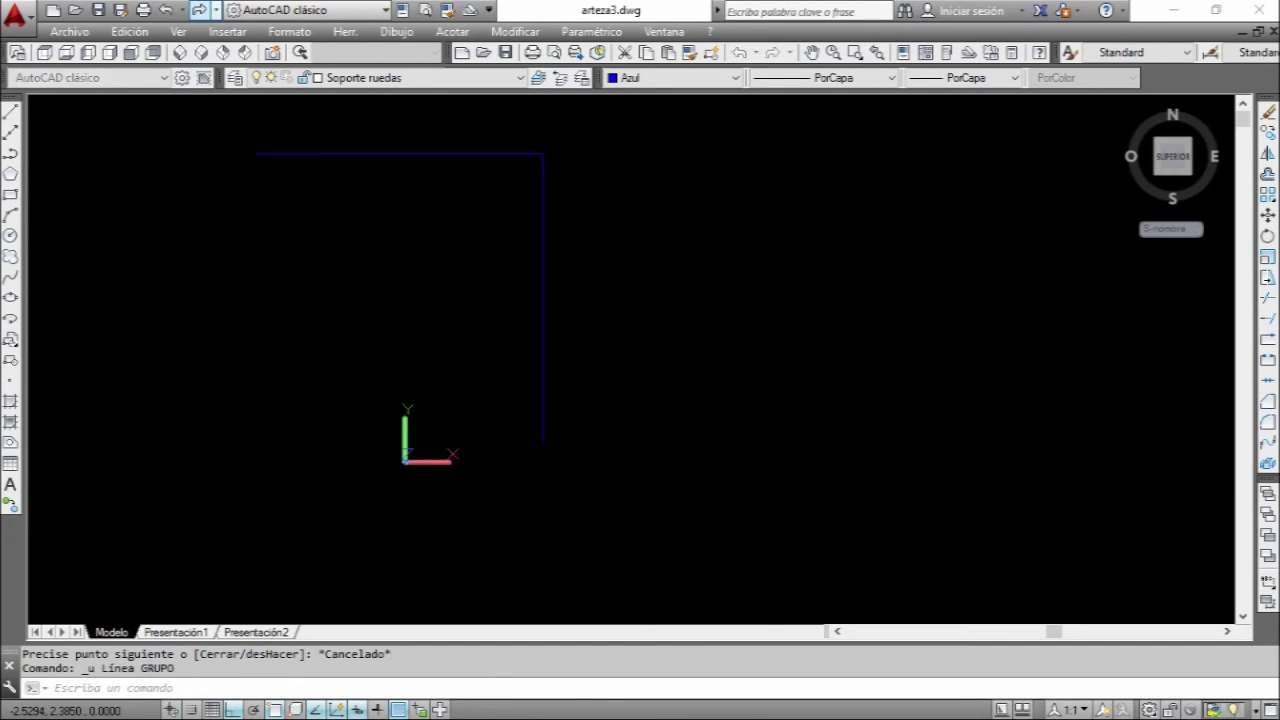
{"action": "left_click", "coordinate": [543, 428]}
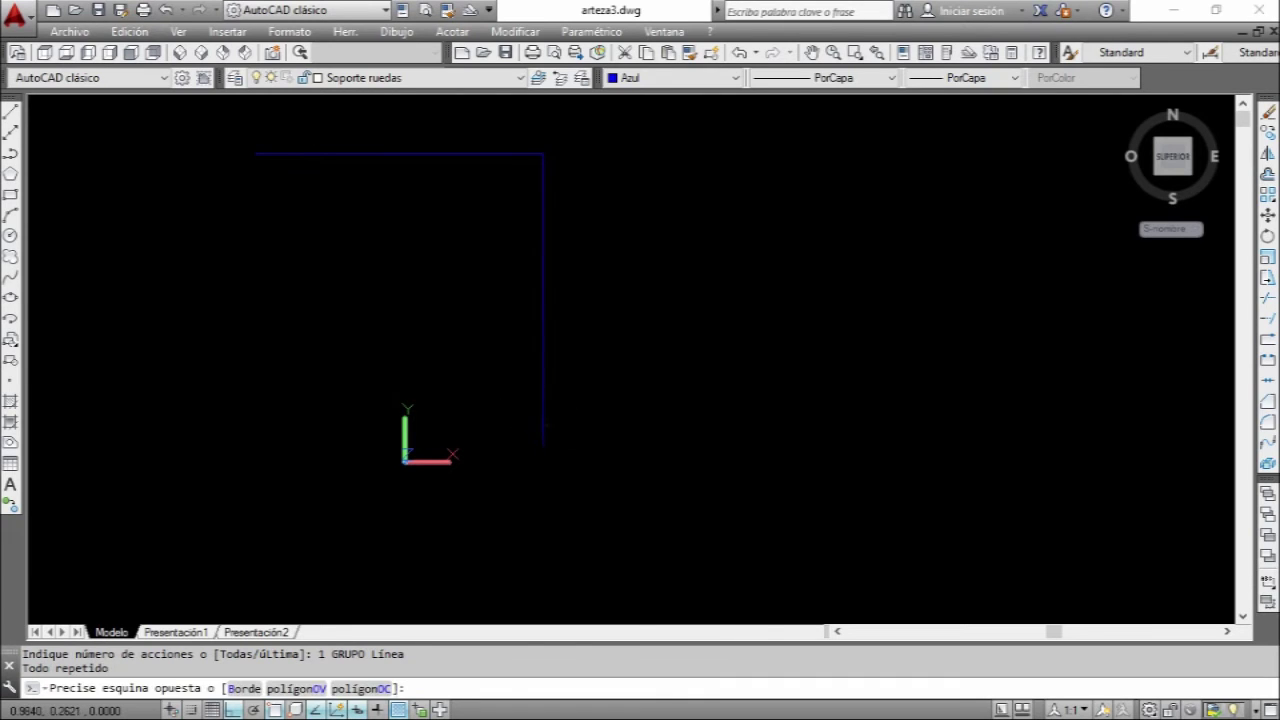
{"action": "left_click", "coordinate": [543, 437]}
{"action": "left_click", "coordinate": [542, 440]}
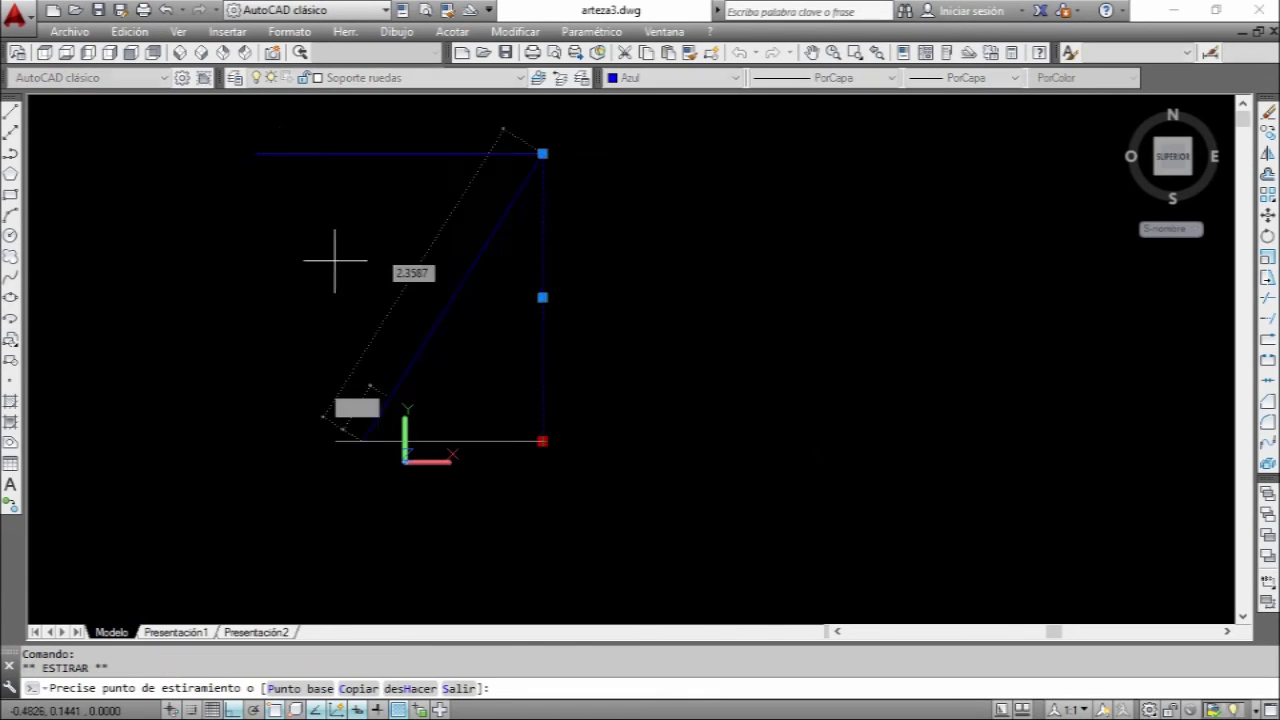
{"action": "left_click", "coordinate": [617, 440]}
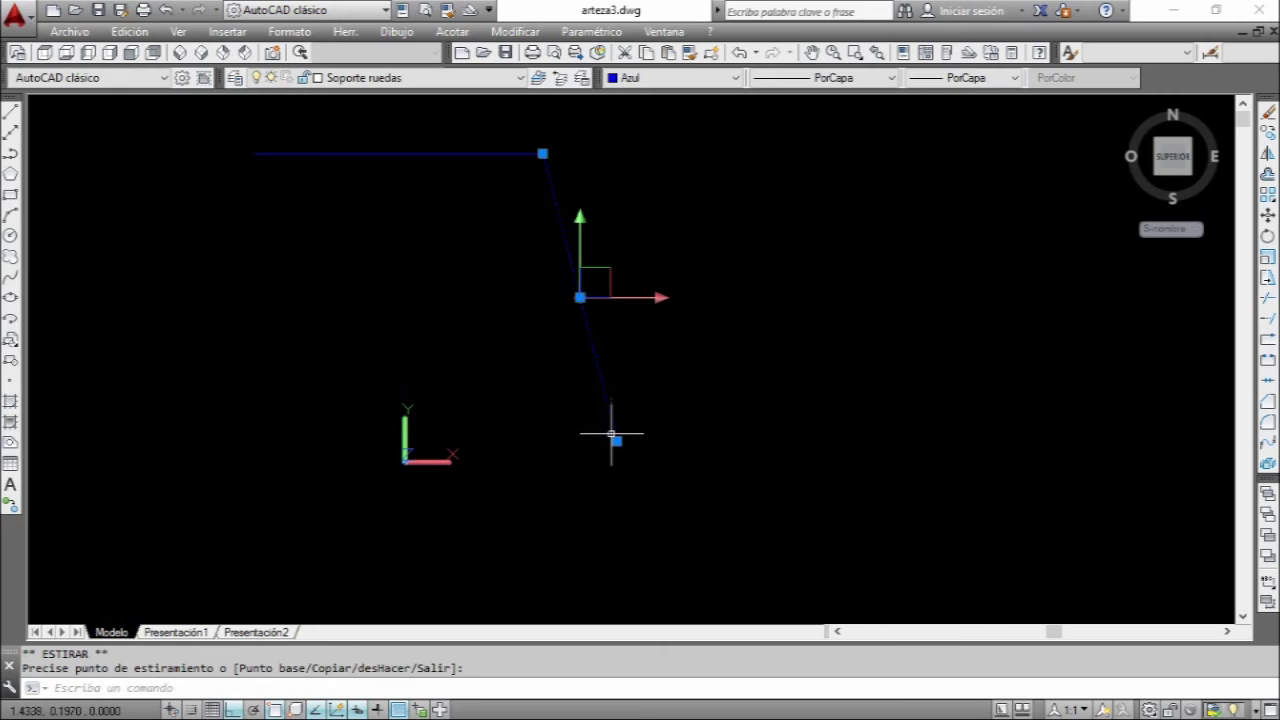
Draw a closing line from the slanted line's lower end to the horizontal line's left end.
{"action": "left_click", "coordinate": [10, 112]}
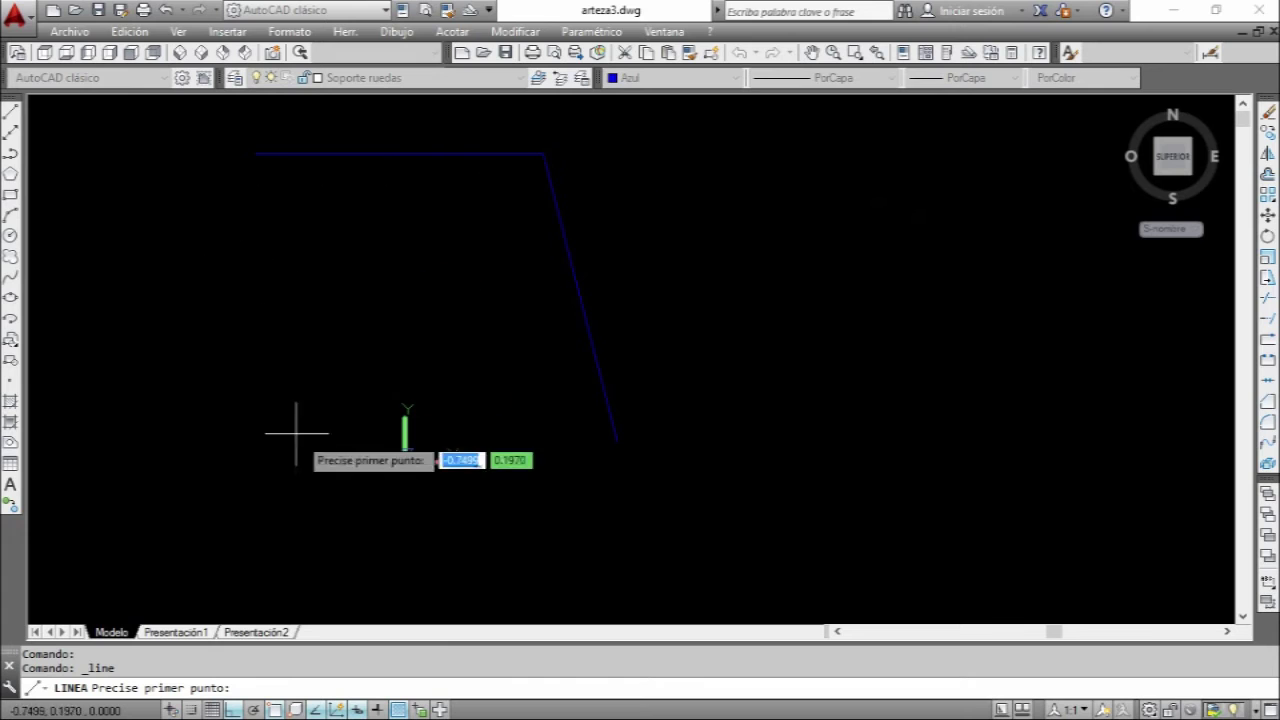
{"action": "left_click", "coordinate": [614, 441]}
{"action": "left_click", "coordinate": [256, 154]}
{"action": "key", "text": "Escape"}
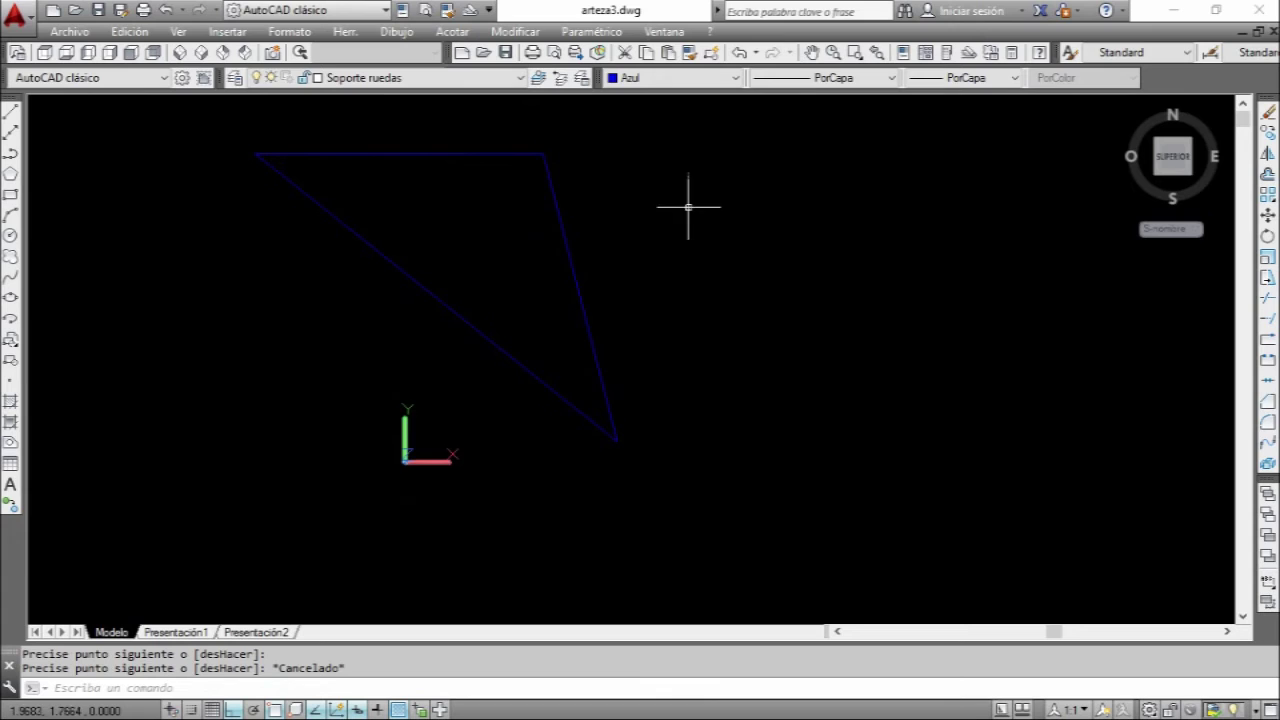
{"action": "scroll", "coordinate": [680, 206], "scroll_direction": "down", "scroll_amount": 2}
{"action": "mouse_move", "coordinate": [677, 208]}
{"action": "middle_mouse_down"}
{"action": "mouse_move", "coordinate": [529, 225]}
{"action": "mouse_move", "coordinate": [337, 209]}
{"action": "middle_mouse_up"}
{"action": "type", "text": "@50>30"}
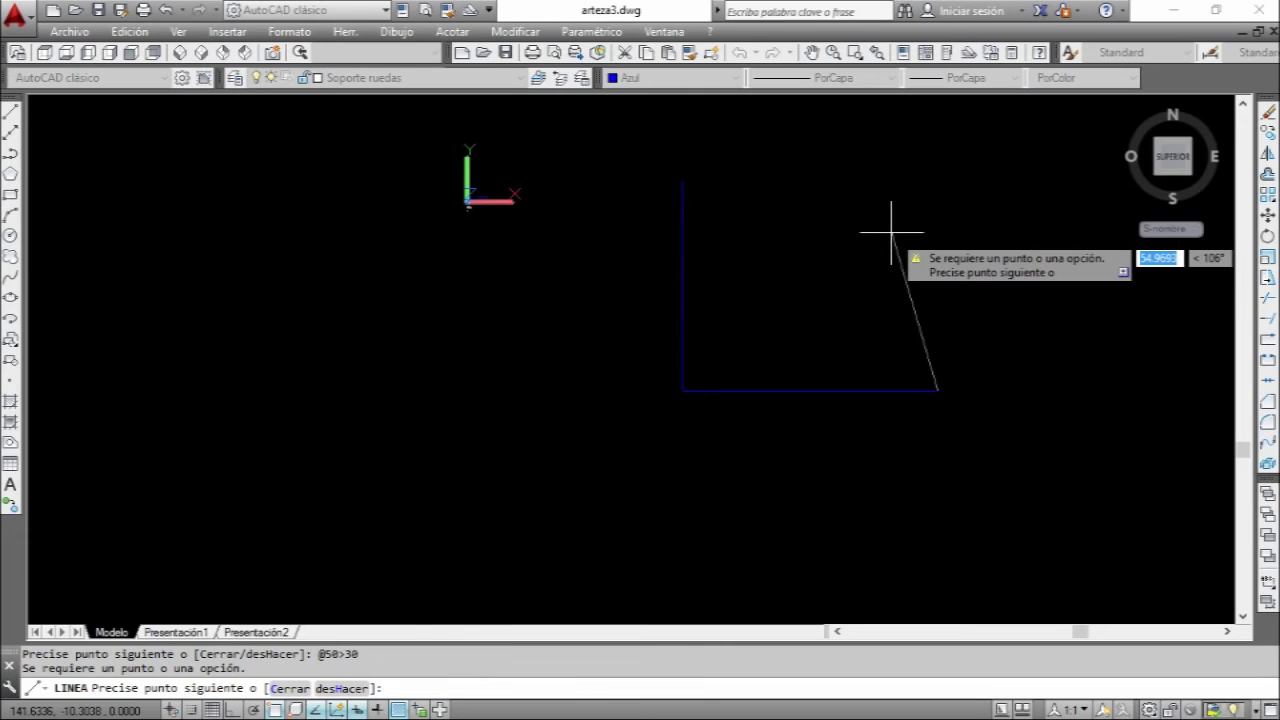
Toggle ortho mode with F8 and close the triangle with C.
{"action": "key", "text": "F8"}
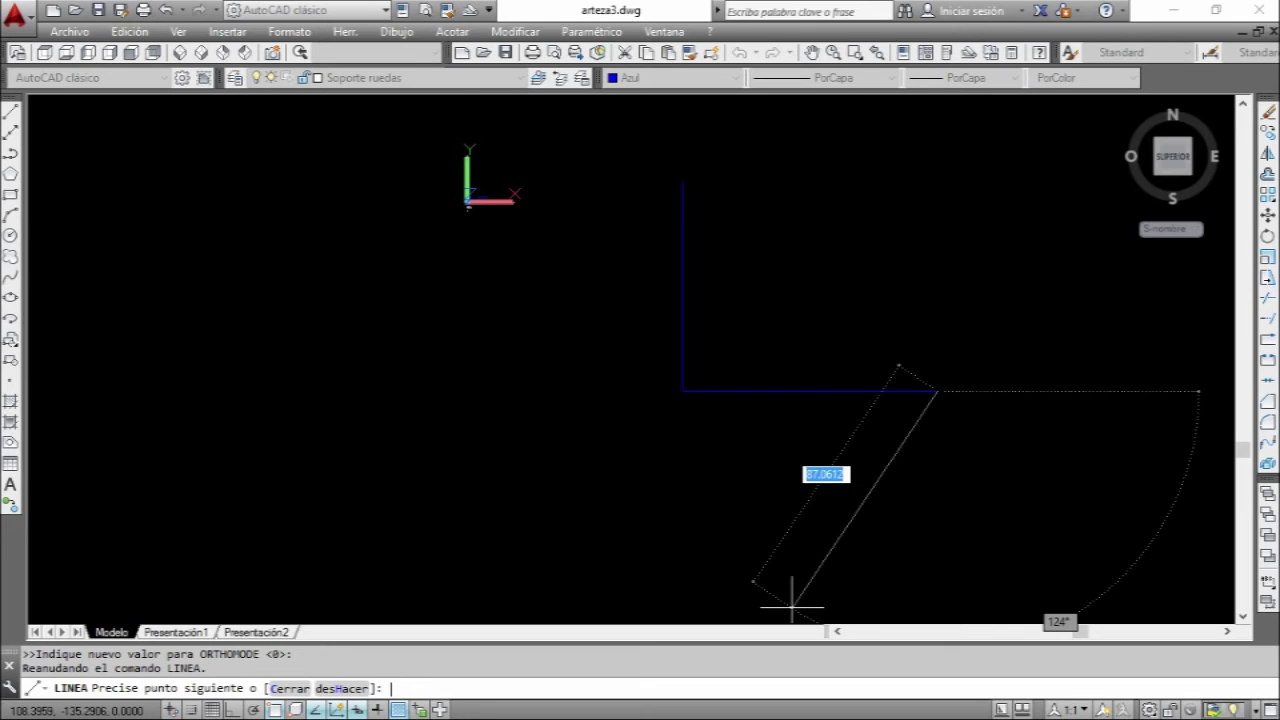
{"action": "type", "text": "c"}
{"action": "key", "text": "Return"}
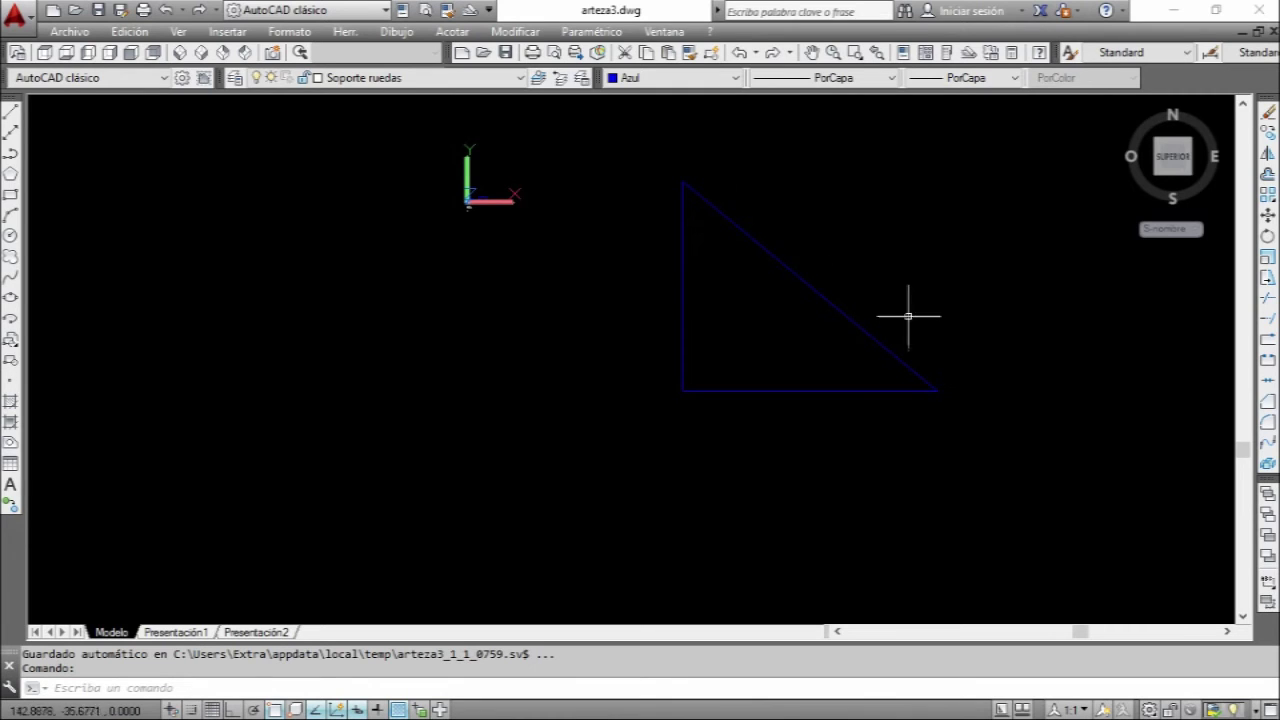
Zoom out and pan to locate the blue 2D profiles.
{"action": "scroll", "coordinate": [973, 293], "scroll_direction": "down", "scroll_amount": 2}
{"action": "scroll", "coordinate": [973, 291], "scroll_direction": "down", "scroll_amount": 2}
{"action": "scroll", "coordinate": [974, 289], "scroll_direction": "down", "scroll_amount": 2}
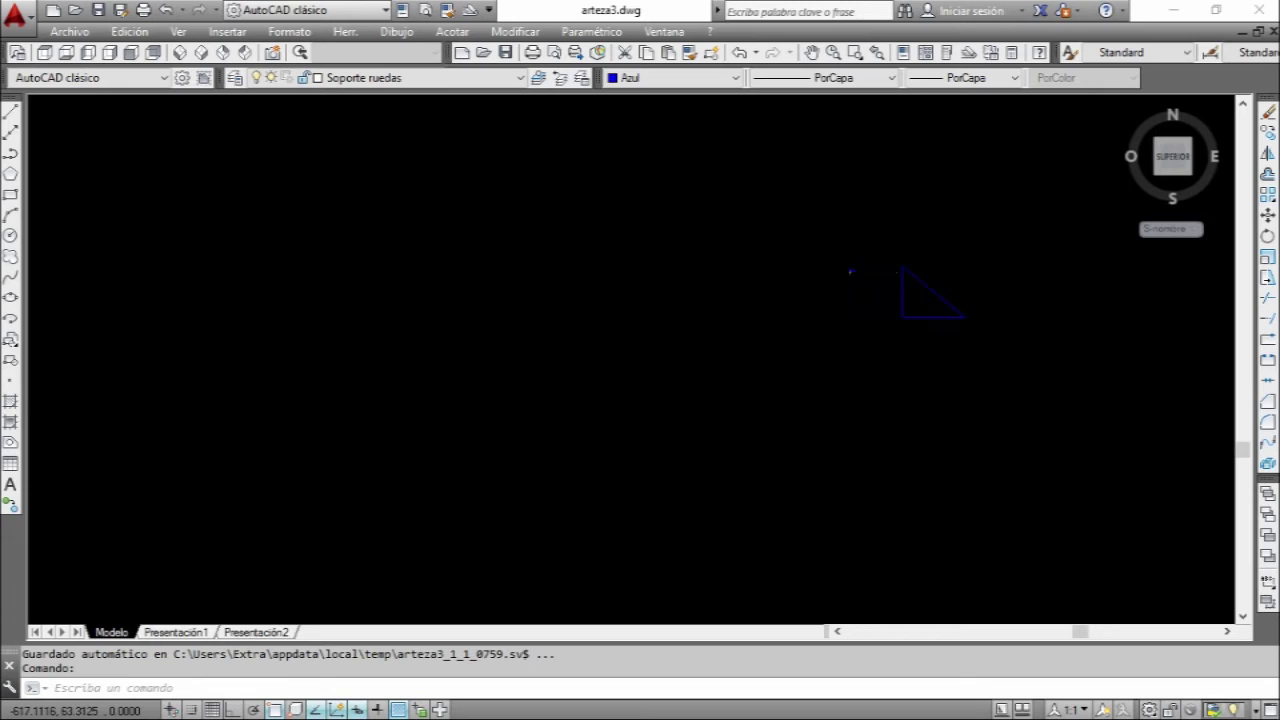
{"action": "scroll", "coordinate": [403, 232], "scroll_direction": "down", "scroll_amount": 3}
{"action": "mouse_move", "coordinate": [403, 232]}
{"action": "middle_mouse_down"}
{"action": "mouse_move", "coordinate": [626, 363]}
{"action": "mouse_move", "coordinate": [889, 289]}
{"action": "mouse_move", "coordinate": [650, 272]}
{"action": "mouse_move", "coordinate": [712, 293]}
{"action": "mouse_move", "coordinate": [693, 487]}
{"action": "mouse_move", "coordinate": [596, 510]}
{"action": "mouse_move", "coordinate": [616, 373]}
{"action": "mouse_move", "coordinate": [707, 435]}
{"action": "mouse_move", "coordinate": [550, 270]}
{"action": "middle_mouse_up"}
Zoom in and center the four-sided blue profile beside the slanted triangle.
{"action": "scroll", "coordinate": [677, 428], "scroll_direction": "up", "scroll_amount": 3}
{"action": "scroll", "coordinate": [677, 428], "scroll_direction": "down", "scroll_amount": 3}
{"action": "scroll", "coordinate": [671, 434], "scroll_direction": "up", "scroll_amount": 3}
{"action": "scroll", "coordinate": [650, 300], "scroll_direction": "up", "scroll_amount": 2}
{"action": "scroll", "coordinate": [575, 185], "scroll_direction": "up", "scroll_amount": 3}
{"action": "scroll", "coordinate": [585, 245], "scroll_direction": "up", "scroll_amount": 3}
{"action": "scroll", "coordinate": [586, 257], "scroll_direction": "up", "scroll_amount": 3}
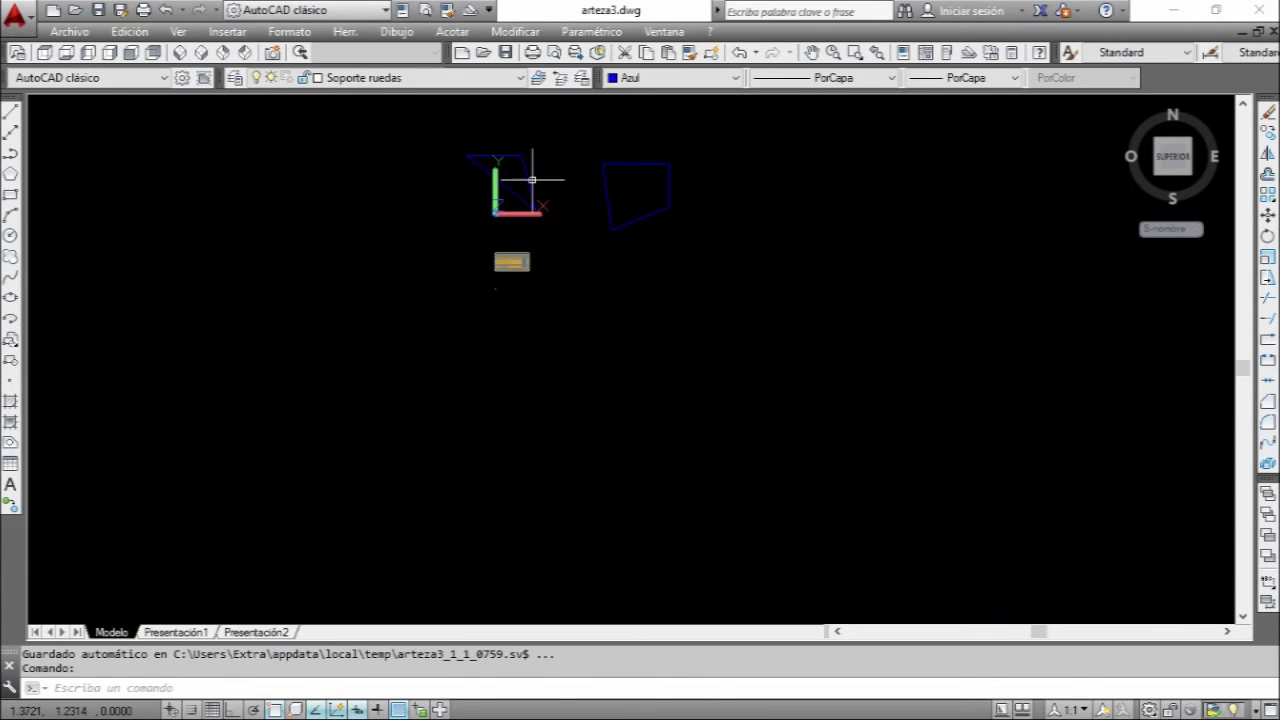
{"action": "scroll", "coordinate": [531, 189], "scroll_direction": "up", "scroll_amount": 3}
{"action": "scroll", "coordinate": [531, 223], "scroll_direction": "up", "scroll_amount": 3}
{"action": "middle_click_drag", "start_coordinate": [578, 270], "coordinate": [586, 320]}
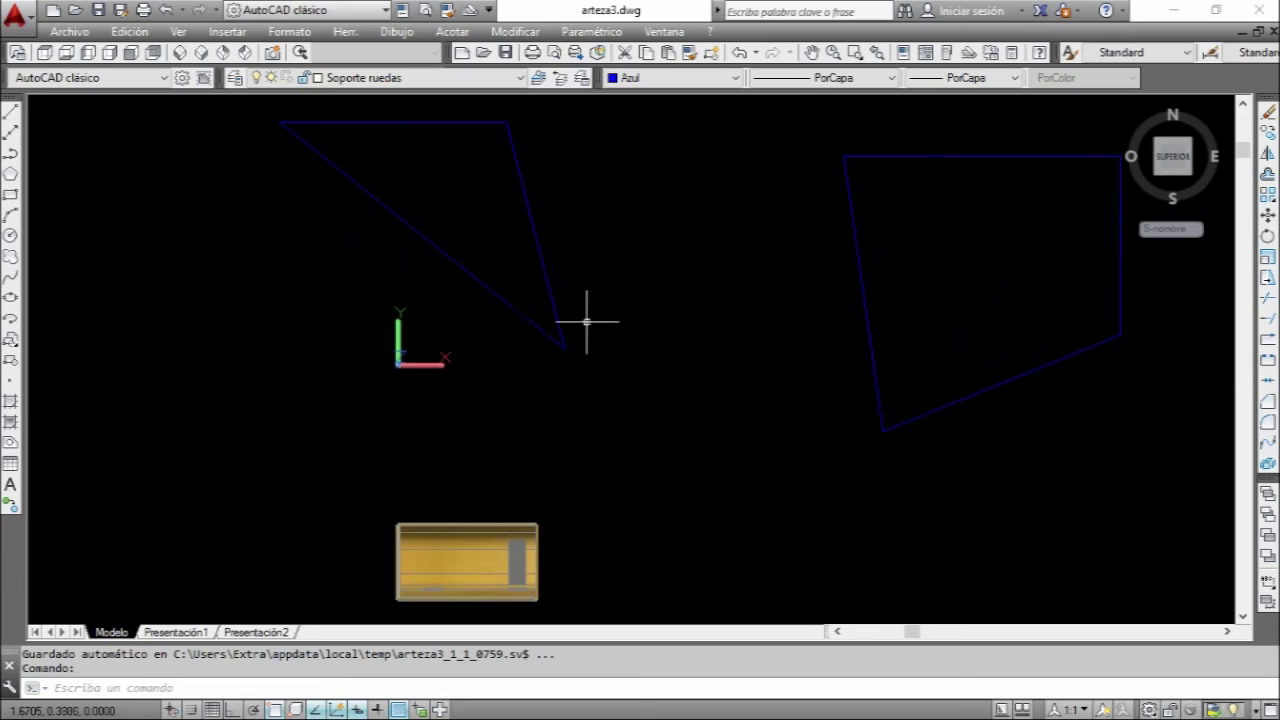
{"action": "scroll", "coordinate": [586, 320], "scroll_direction": "down", "scroll_amount": 2}
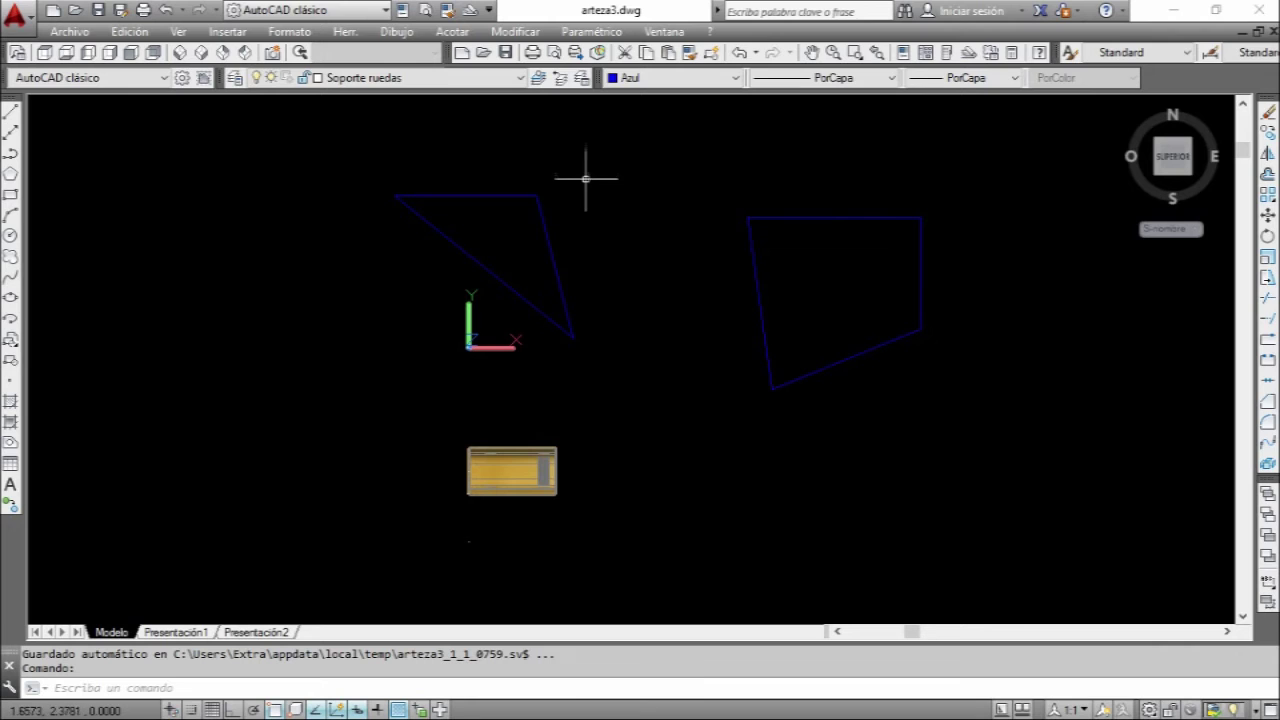
{"action": "scroll", "coordinate": [840, 220], "scroll_direction": "up", "scroll_amount": 3}
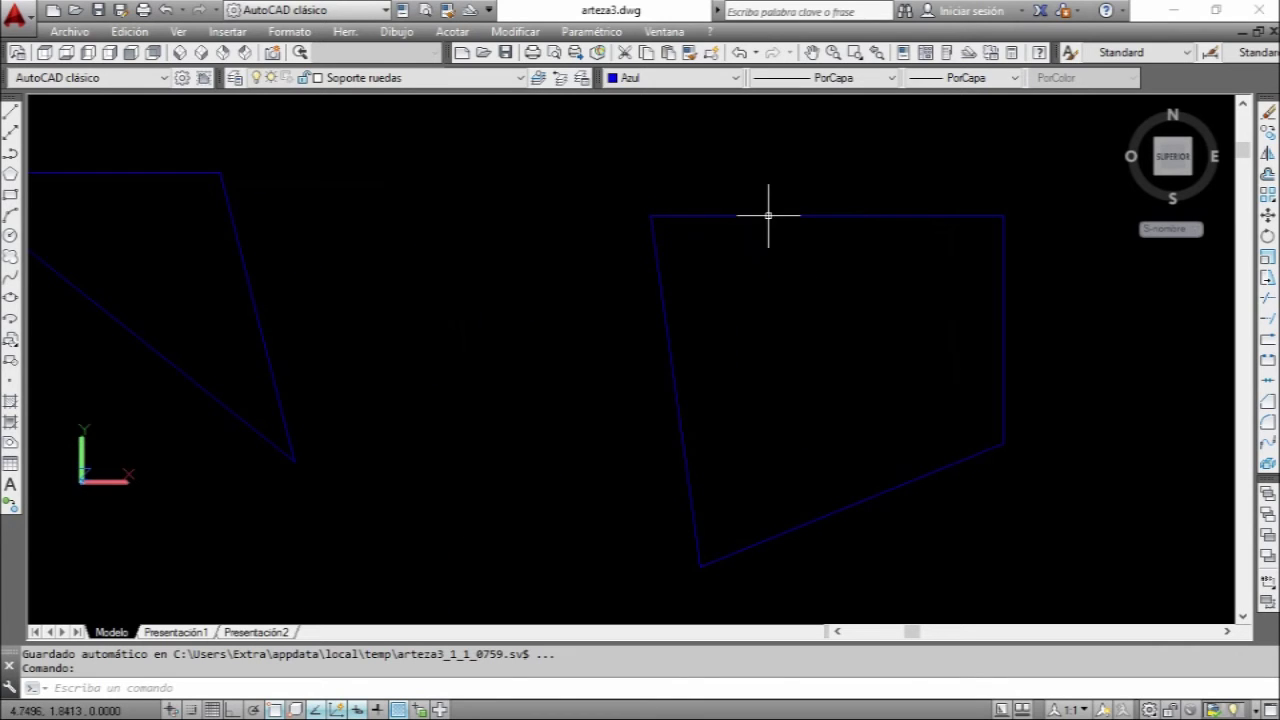
{"action": "middle_click_drag", "start_coordinate": [761, 202], "coordinate": [631, 165]}
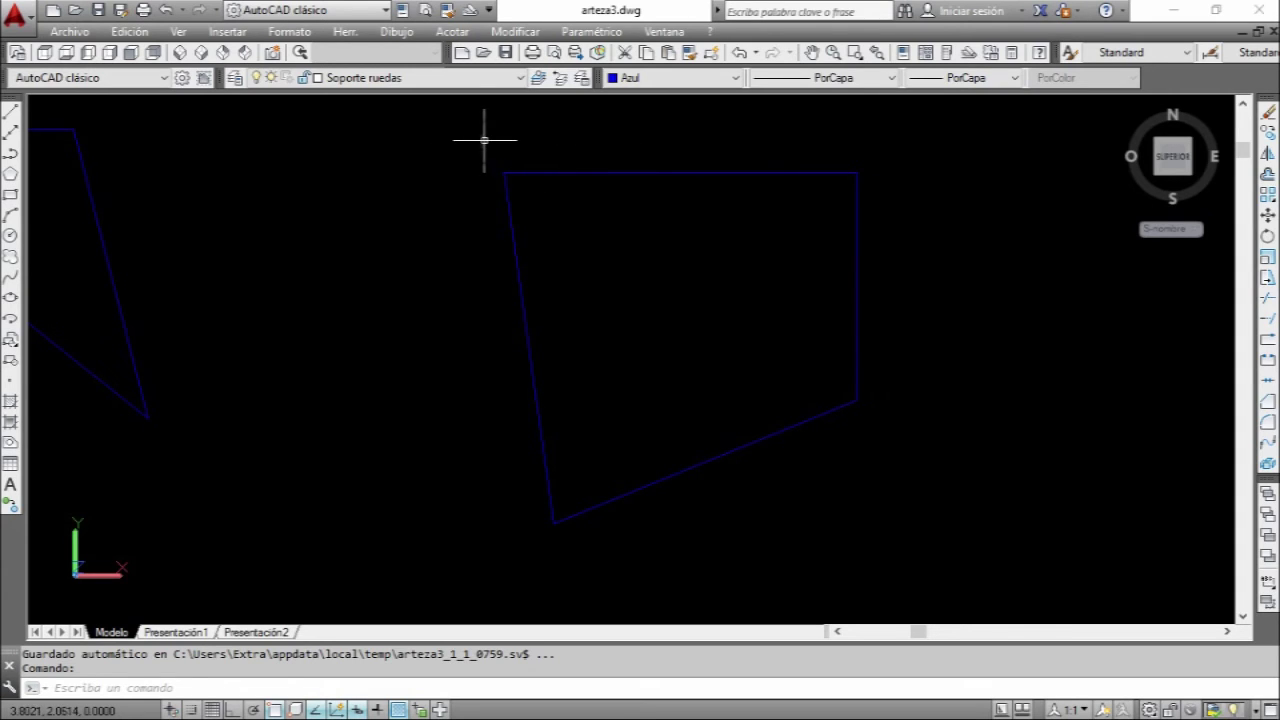
{"action": "left_click", "coordinate": [484, 140]}
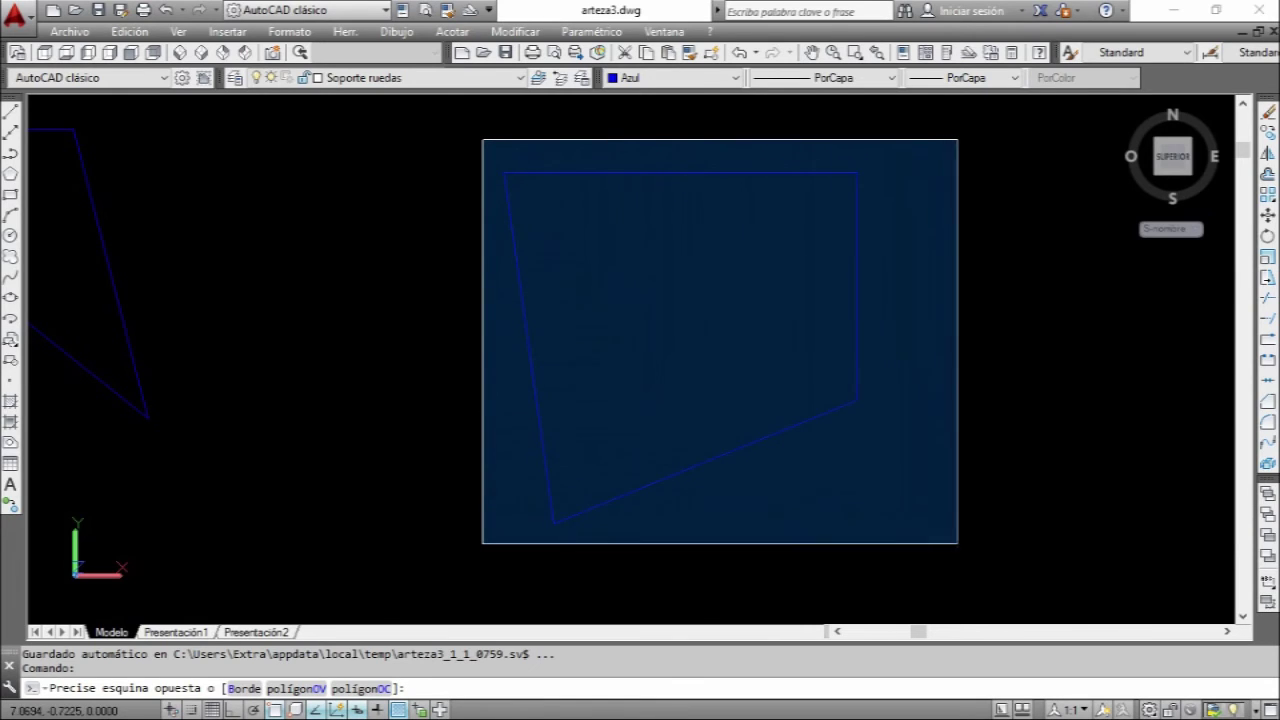
{"action": "left_click", "coordinate": [957, 543]}
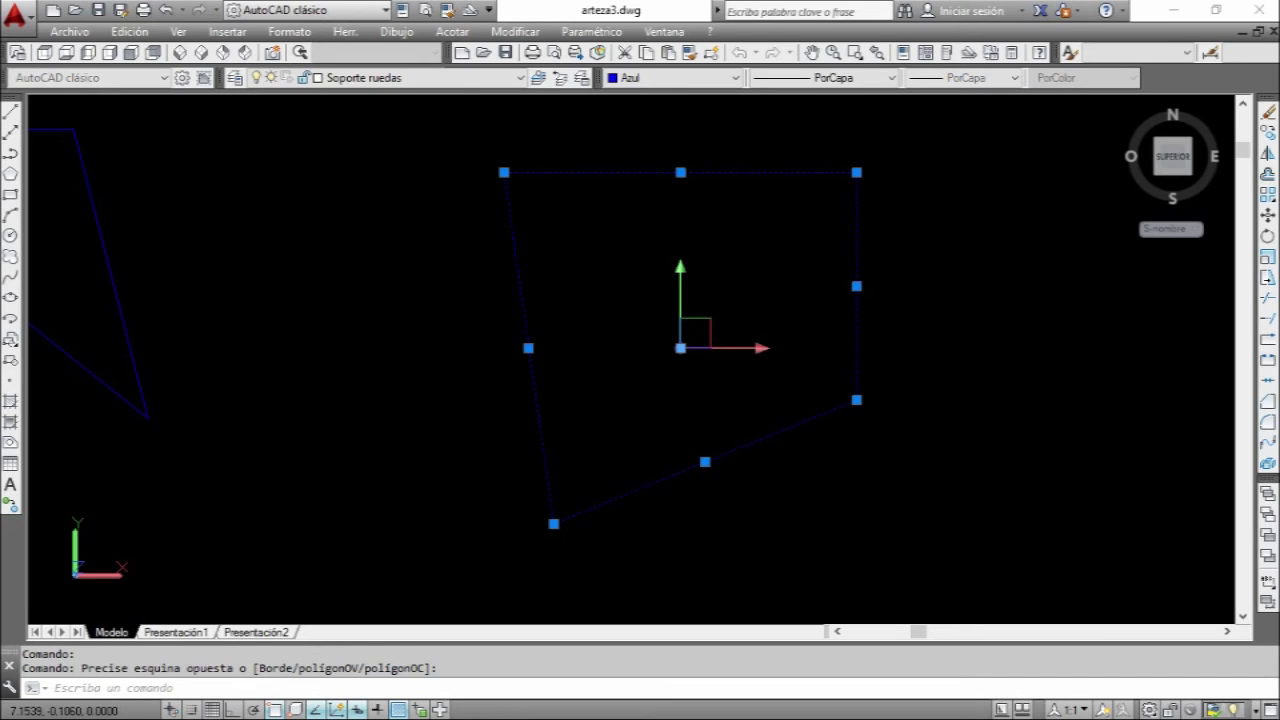
{"action": "key", "text": "Delete"}
{"action": "key", "text": "ctrl+z"}
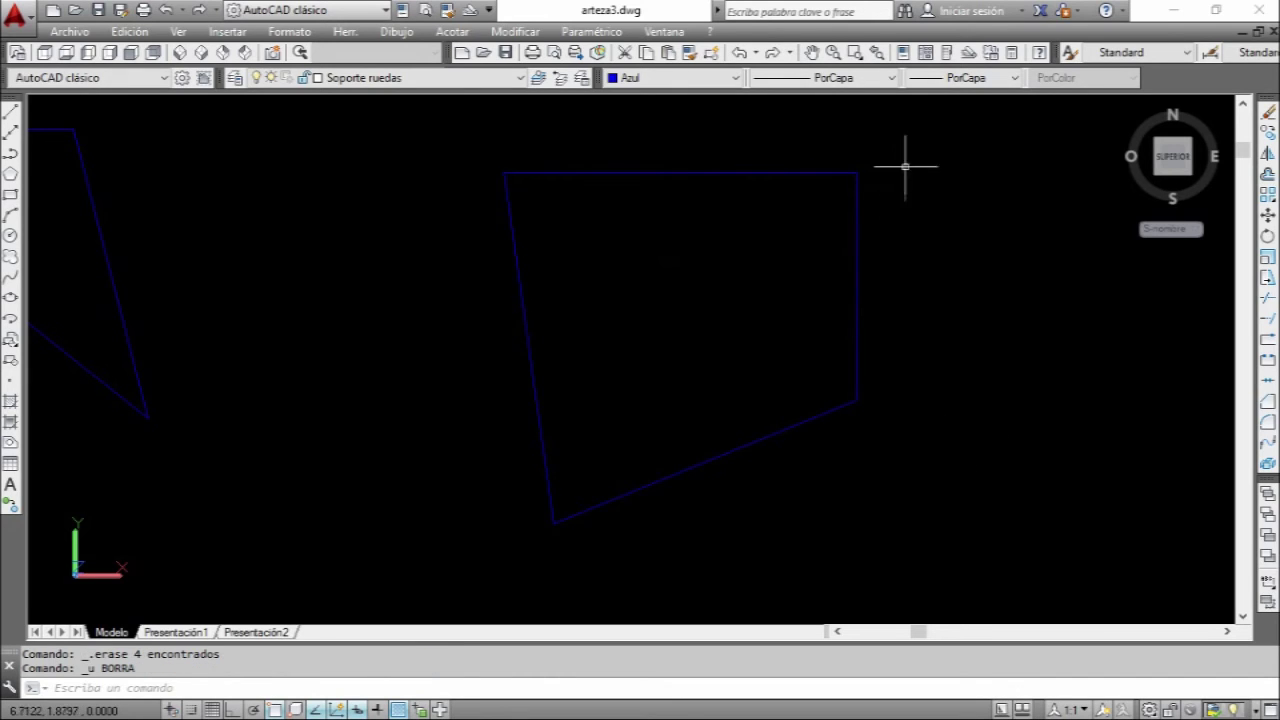
{"action": "left_click", "coordinate": [908, 142]}
{"action": "left_click", "coordinate": [826, 183]}
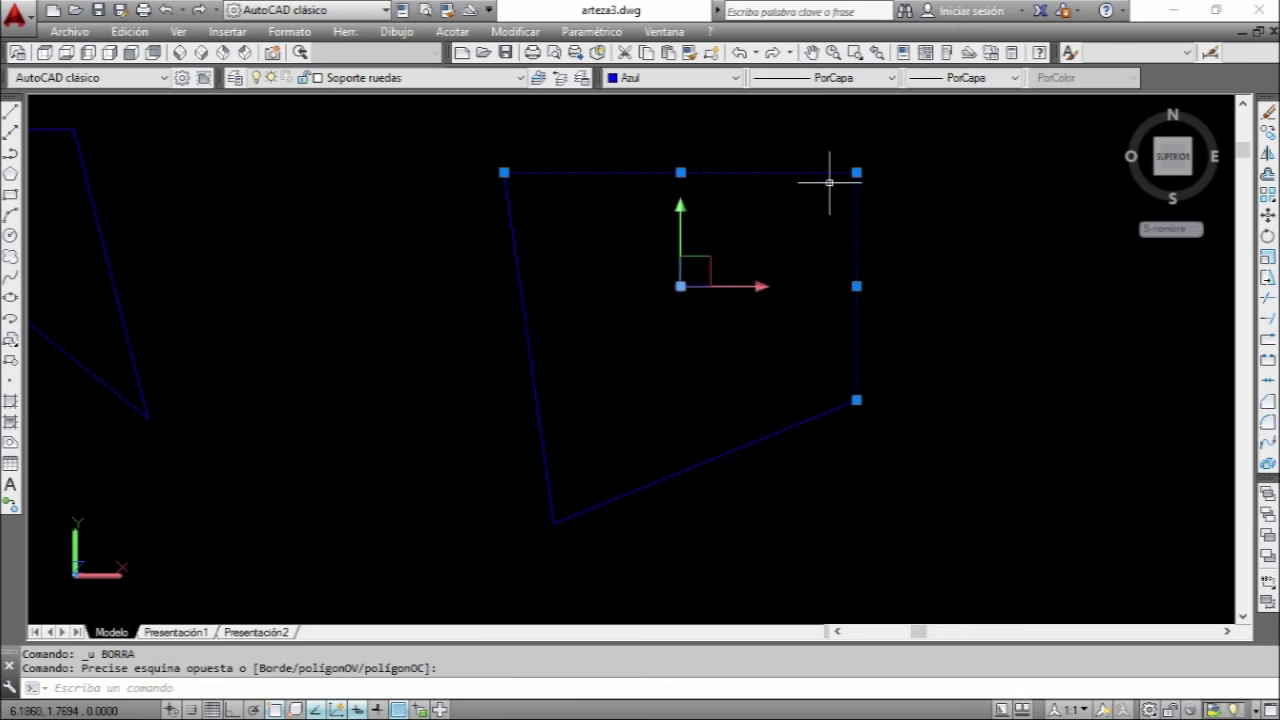
{"action": "key", "text": "Escape"}
{"action": "left_click", "coordinate": [914, 204]}
{"action": "left_click", "coordinate": [821, 264]}
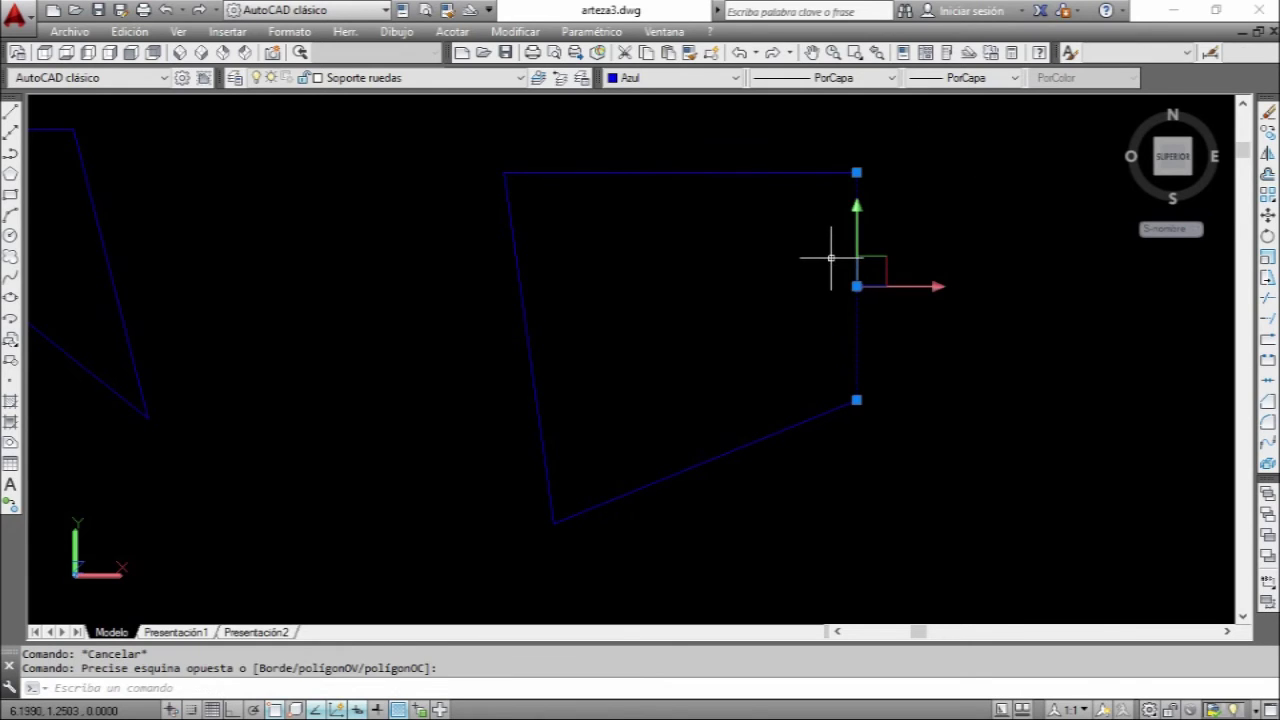
{"action": "key", "text": "Delete"}
{"action": "key", "text": "ctrl+z"}
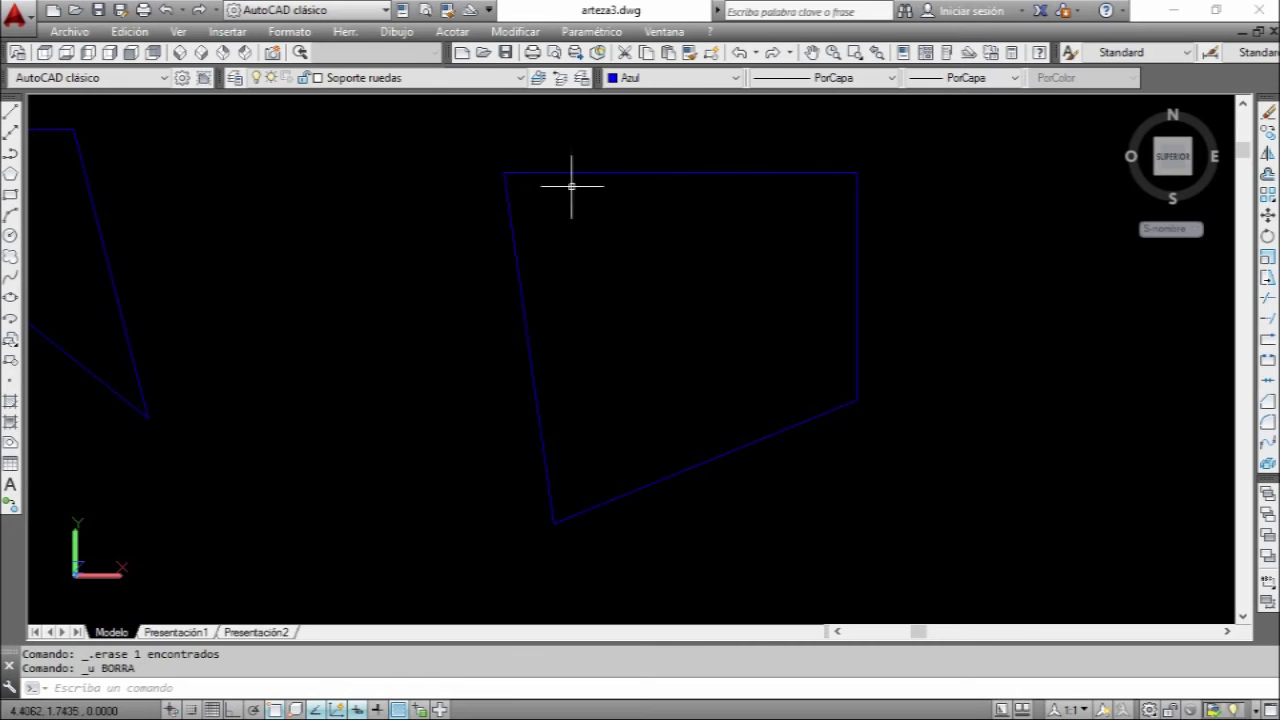
{"action": "key", "text": "Escape"}
{"action": "key", "text": "Escape"}
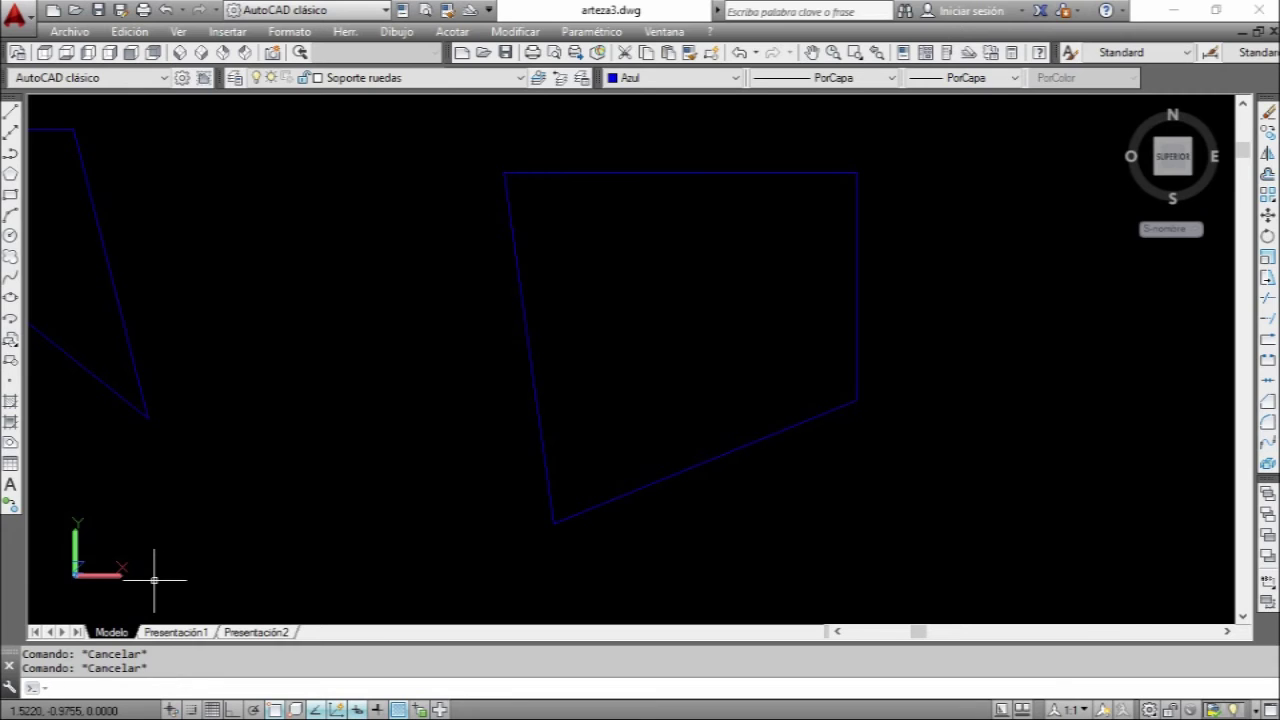
{"action": "left_click", "coordinate": [464, 343]}
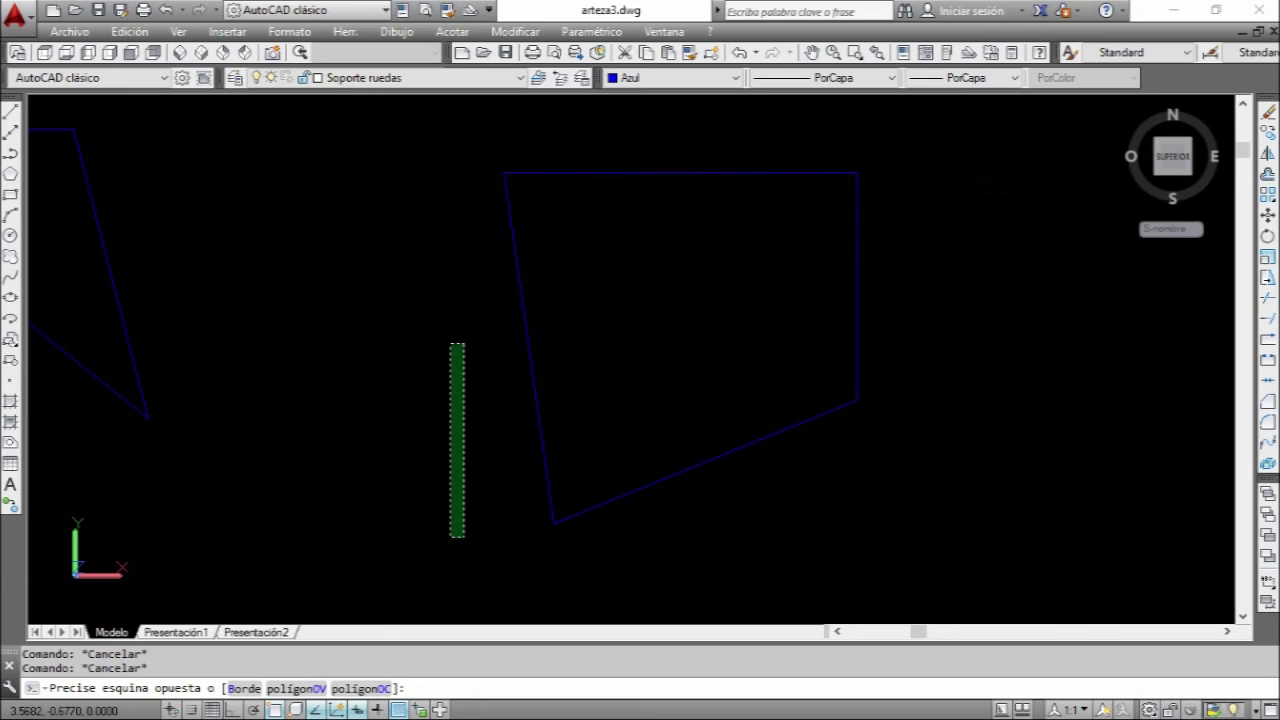
{"action": "left_click", "coordinate": [274, 262]}
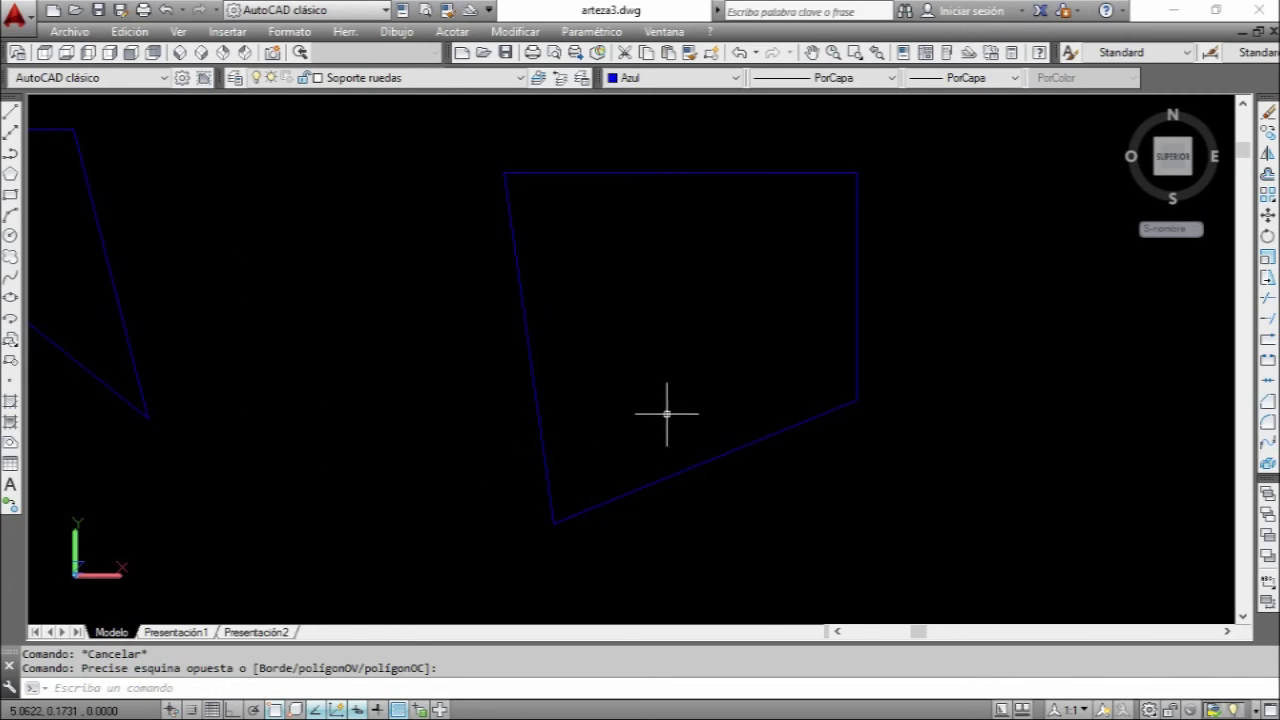
{"action": "key", "text": "Escape"}
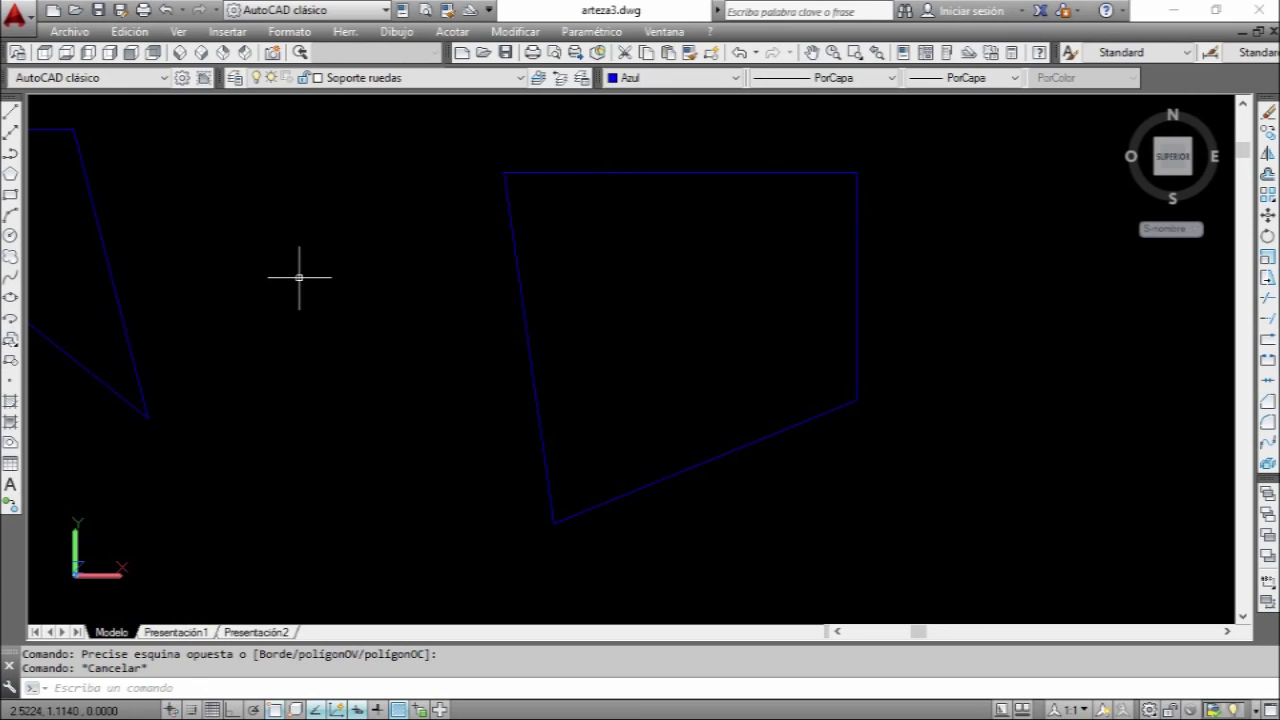
Switch to the northeast isometric view and frame the yellow trough.
{"action": "scroll", "coordinate": [345, 383], "scroll_direction": "down", "scroll_amount": 5}
{"action": "scroll", "coordinate": [243, 470], "scroll_direction": "up", "scroll_amount": 5}
{"action": "scroll", "coordinate": [229, 410], "scroll_direction": "up", "scroll_amount": 3}
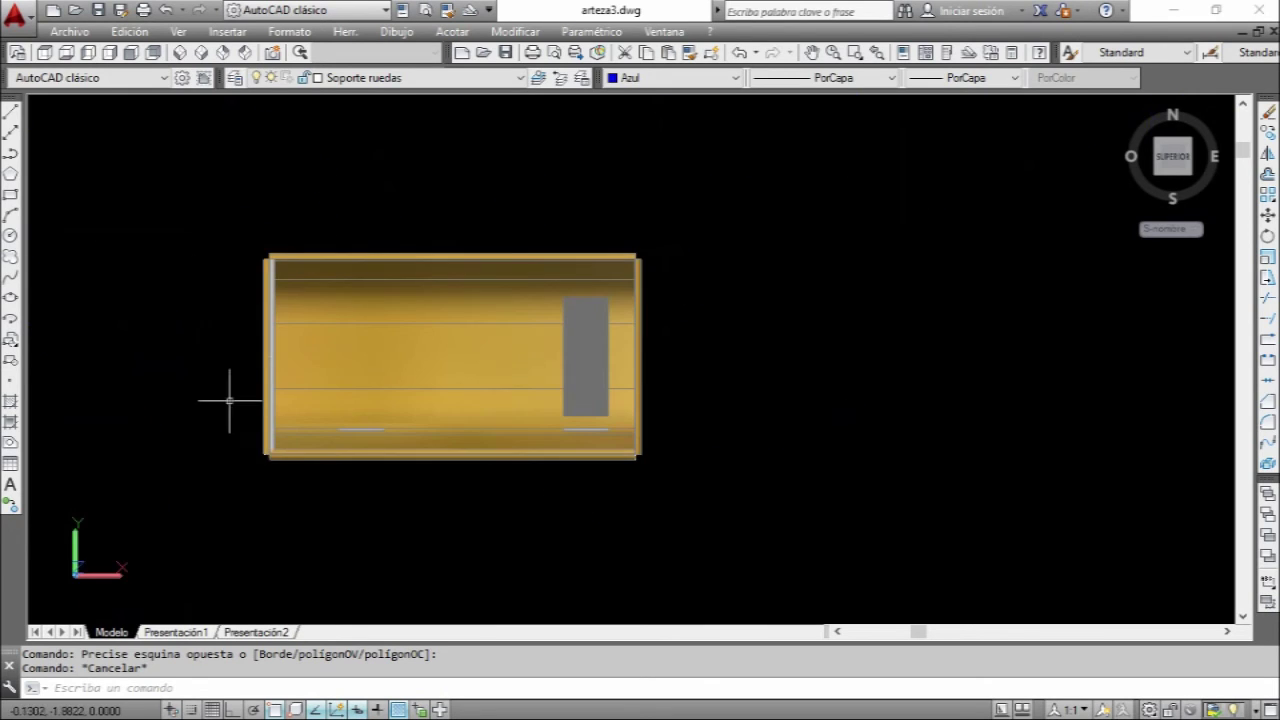
{"action": "left_click", "coordinate": [223, 52]}
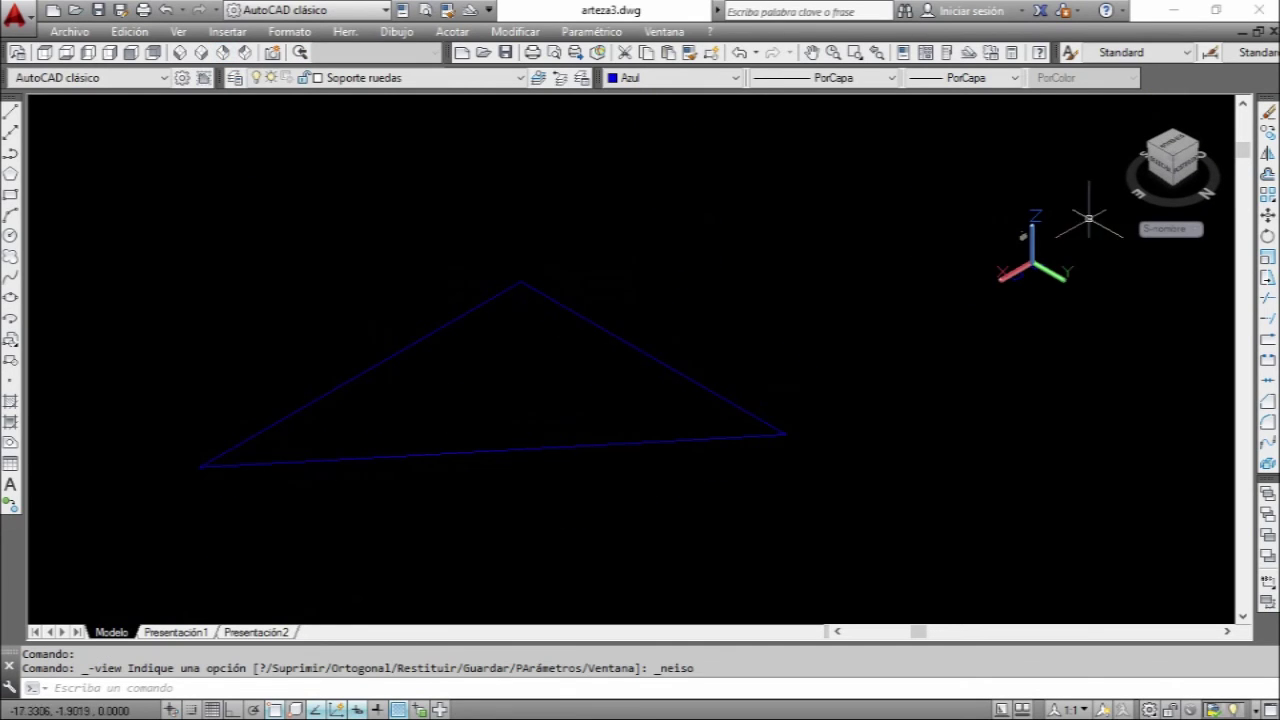
{"action": "scroll", "coordinate": [989, 274], "scroll_direction": "down", "scroll_amount": 5}
{"action": "scroll", "coordinate": [965, 250], "scroll_direction": "up", "scroll_amount": 4}
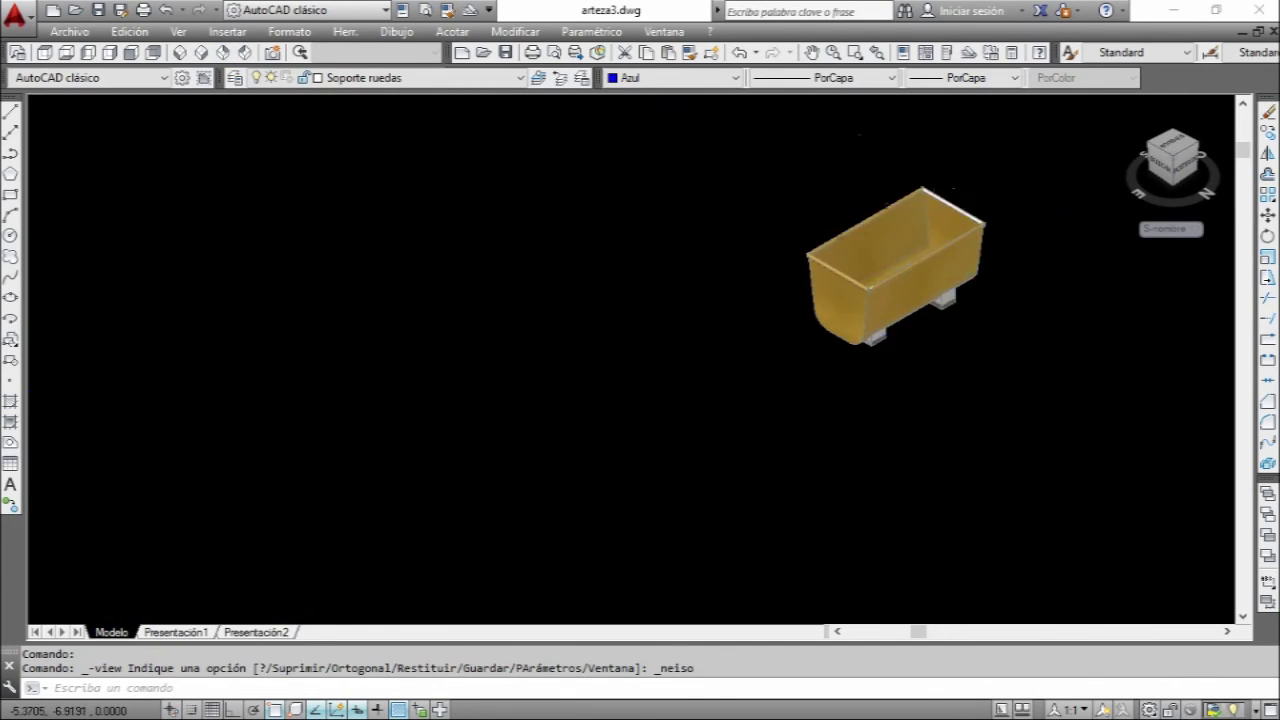
{"action": "scroll", "coordinate": [965, 250], "scroll_direction": "up", "scroll_amount": 4}
{"action": "middle_click_drag", "start_coordinate": [1020, 349], "coordinate": [870, 234]}
Center the trough on its two supports and bring up the application menu.
{"action": "scroll", "coordinate": [955, 280], "scroll_direction": "up", "scroll_amount": 1}
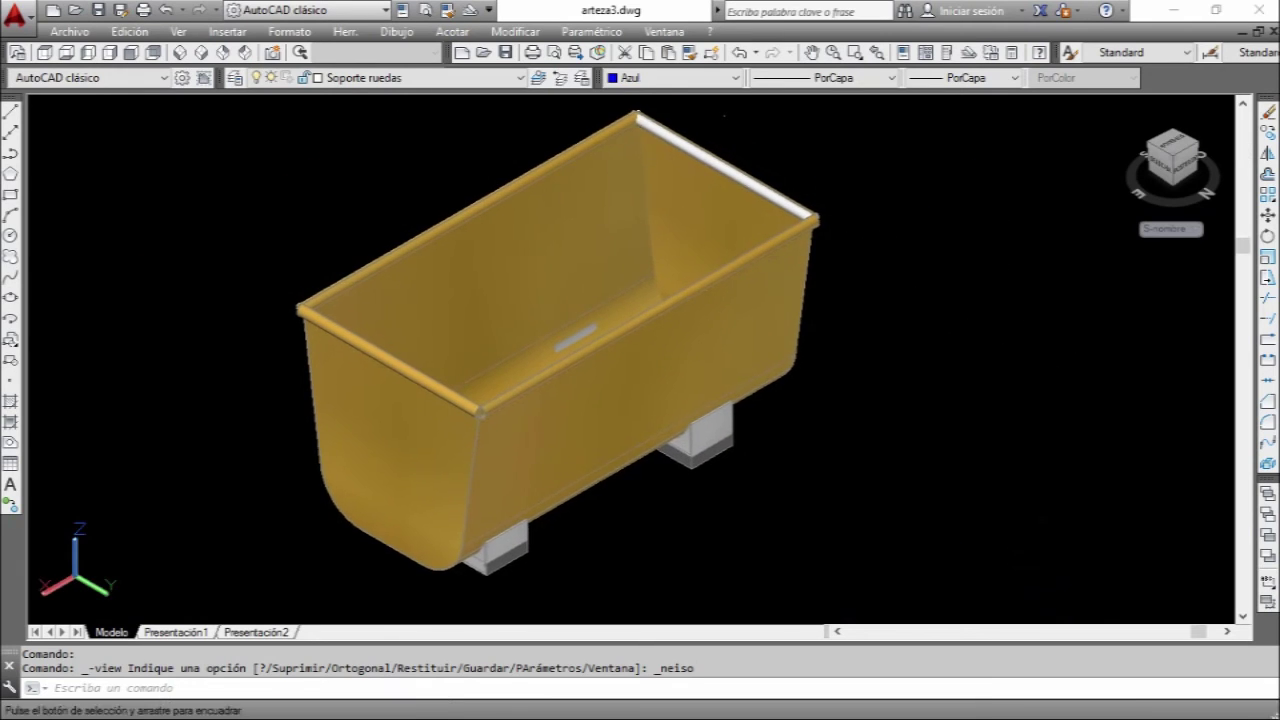
{"action": "scroll", "coordinate": [920, 286], "scroll_direction": "up", "scroll_amount": 1}
{"action": "scroll", "coordinate": [677, 305], "scroll_direction": "down", "scroll_amount": 2}
{"action": "middle_click_drag", "start_coordinate": [475, 231], "coordinate": [562, 238]}
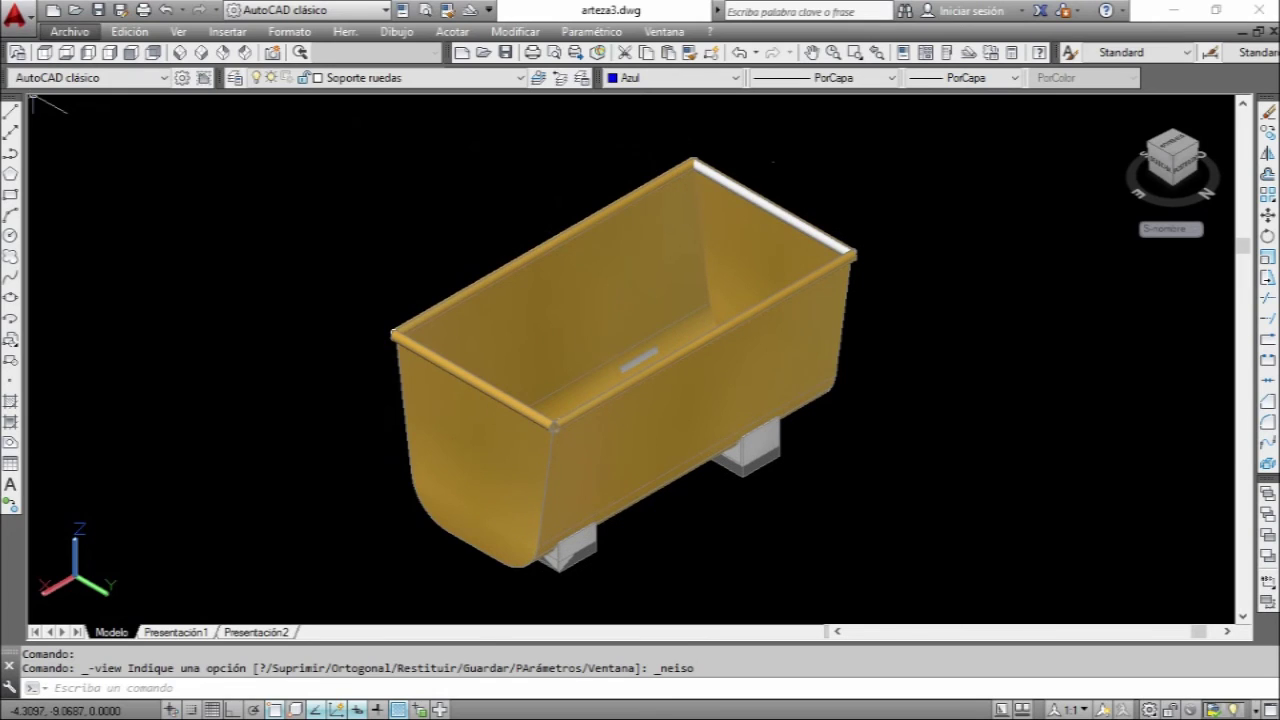
{"action": "left_click", "coordinate": [15, 15]}
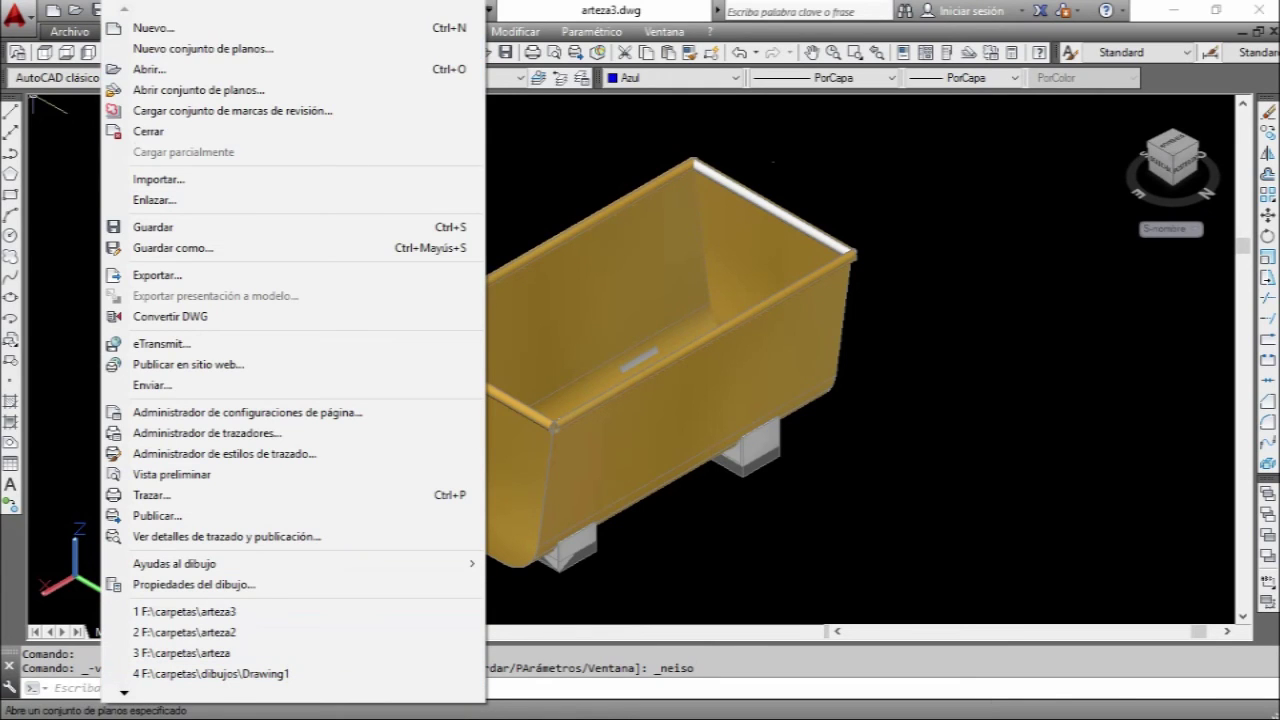
Dismiss the application menu and stray selection window, then start the LINE command.
{"action": "left_click", "coordinate": [868, 164]}
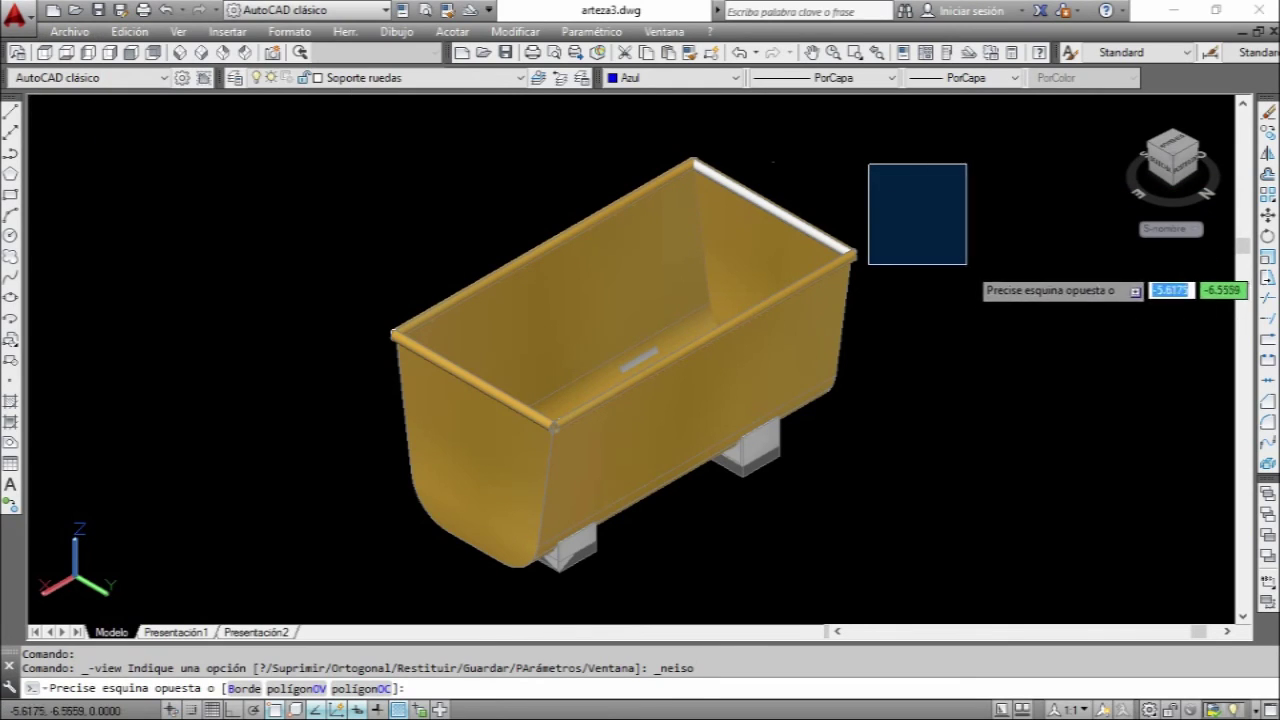
{"action": "left_click", "coordinate": [976, 253]}
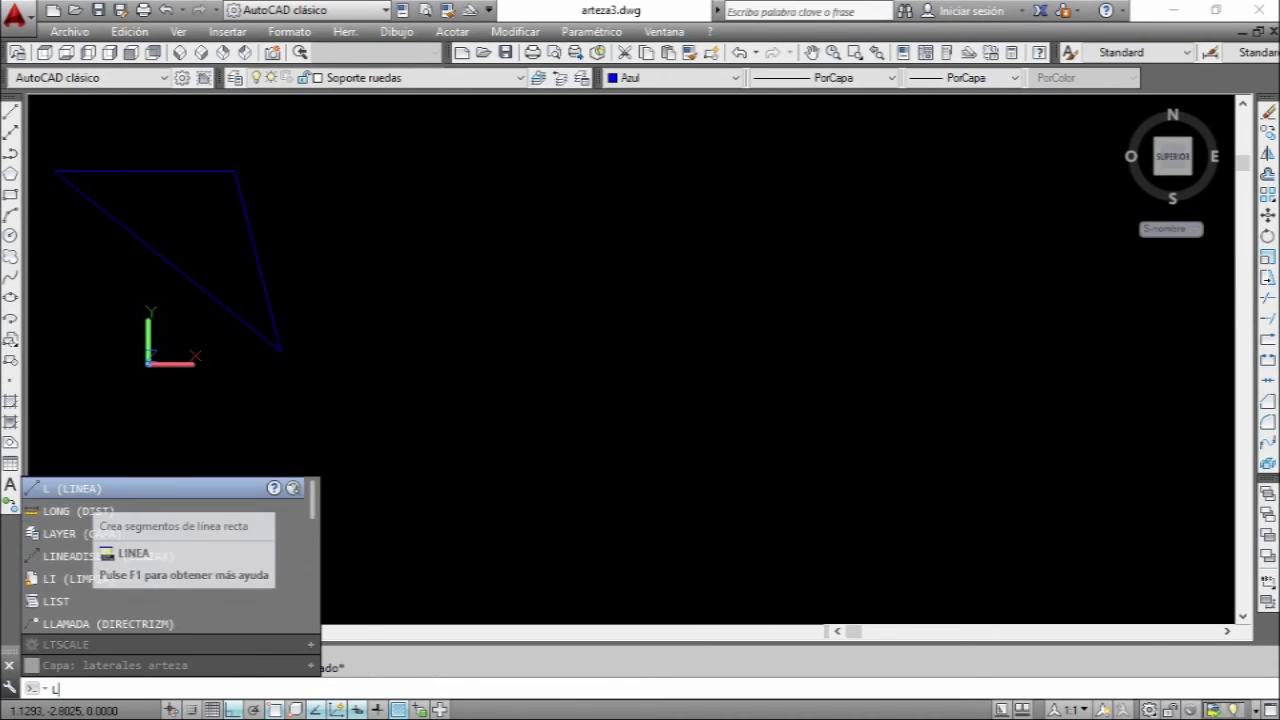
{"action": "left_click", "coordinate": [70, 488]}
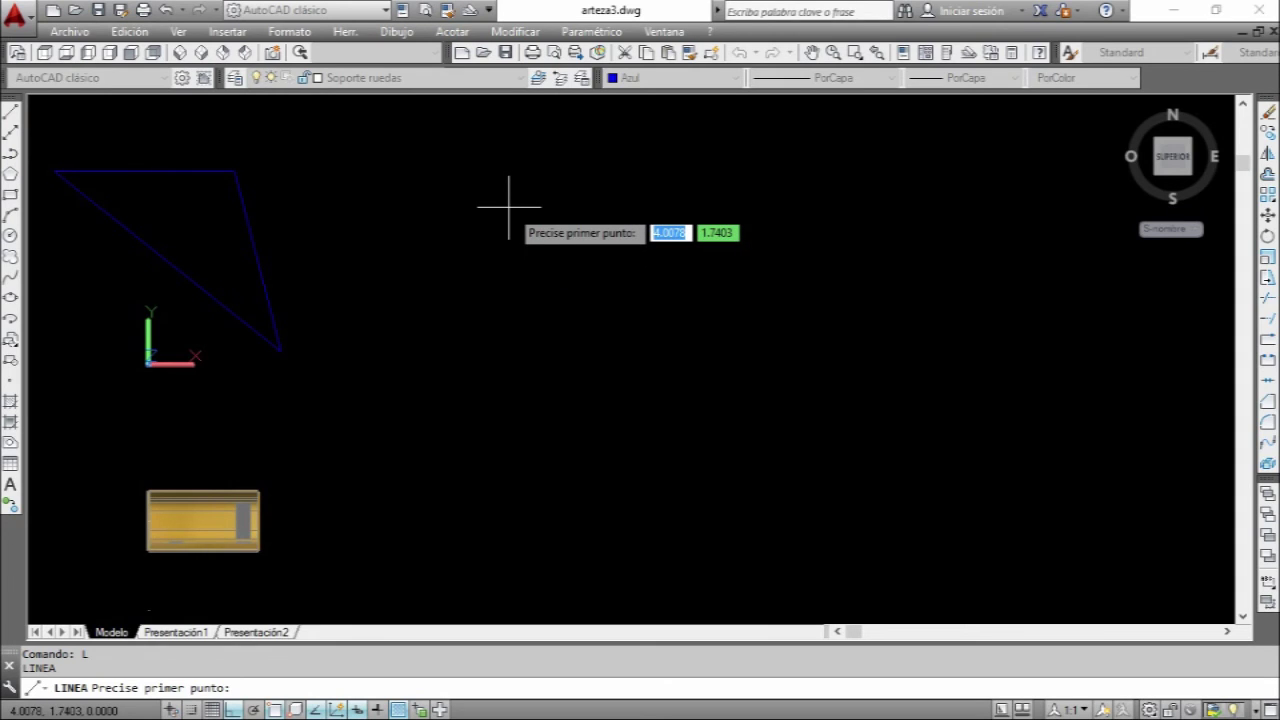
{"action": "left_click", "coordinate": [502, 197]}
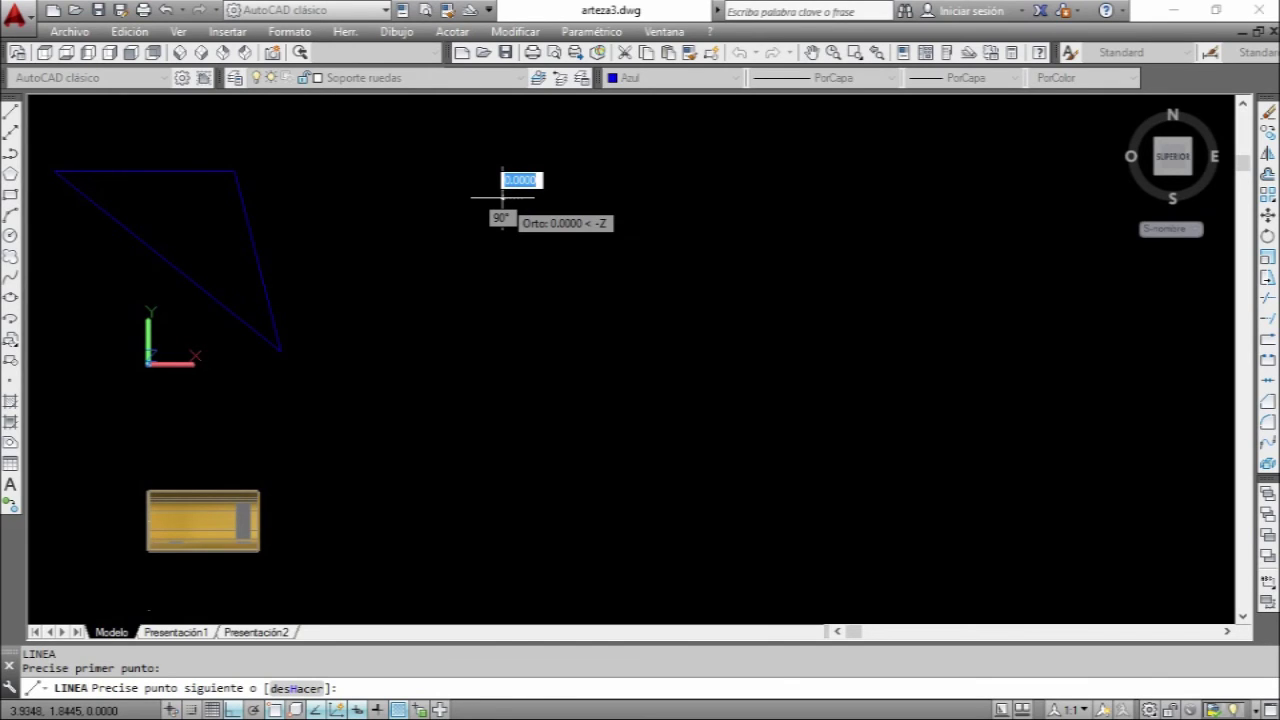
{"action": "left_click", "coordinate": [722, 197]}
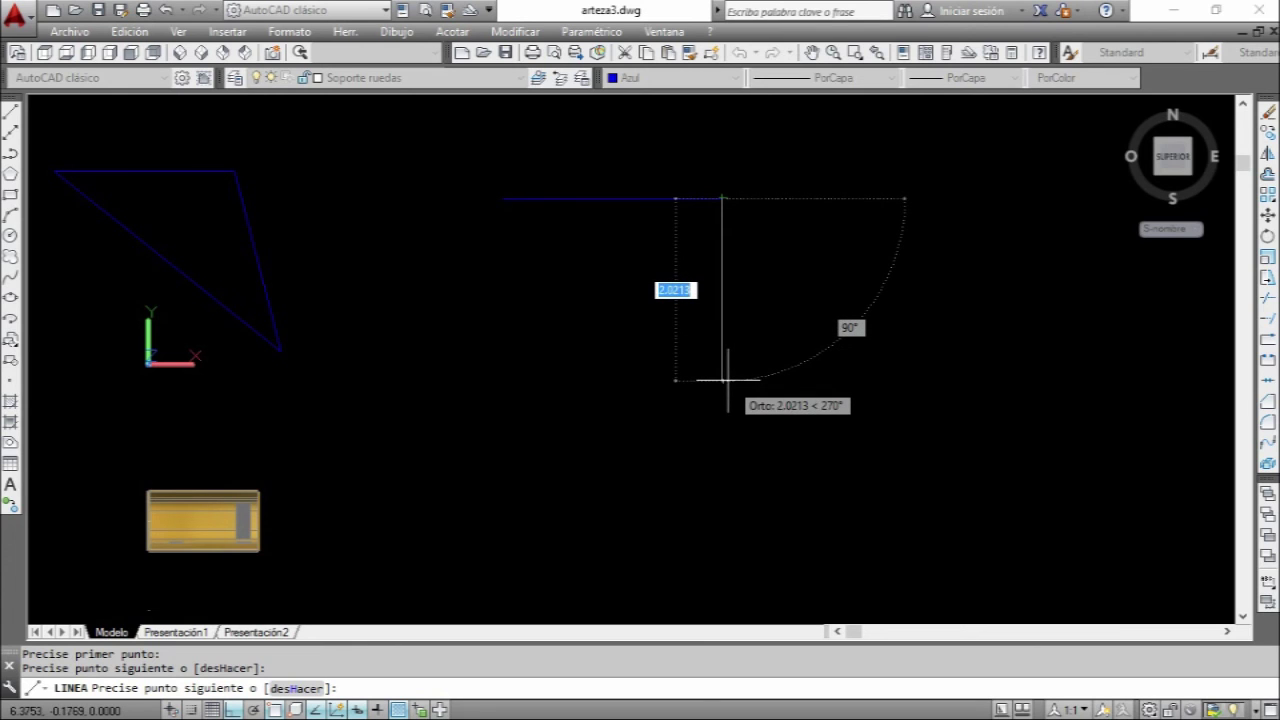
{"action": "left_click", "coordinate": [722, 340]}
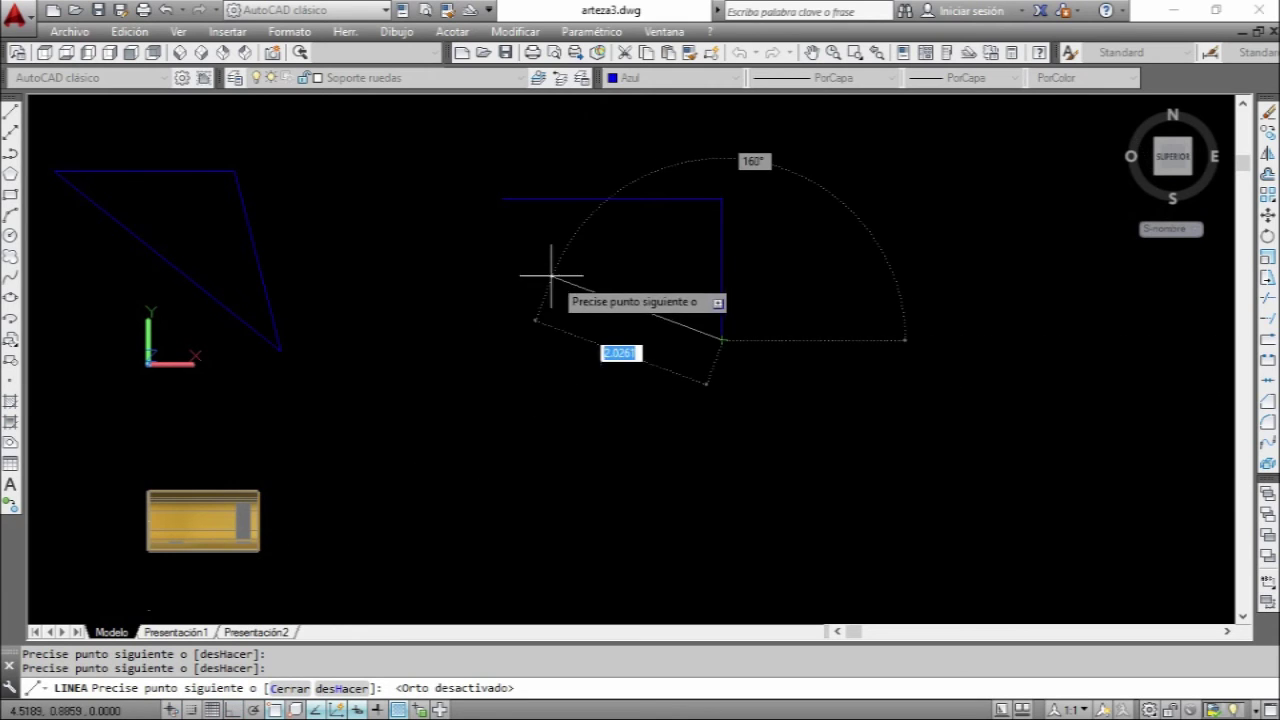
{"action": "left_click", "coordinate": [553, 408]}
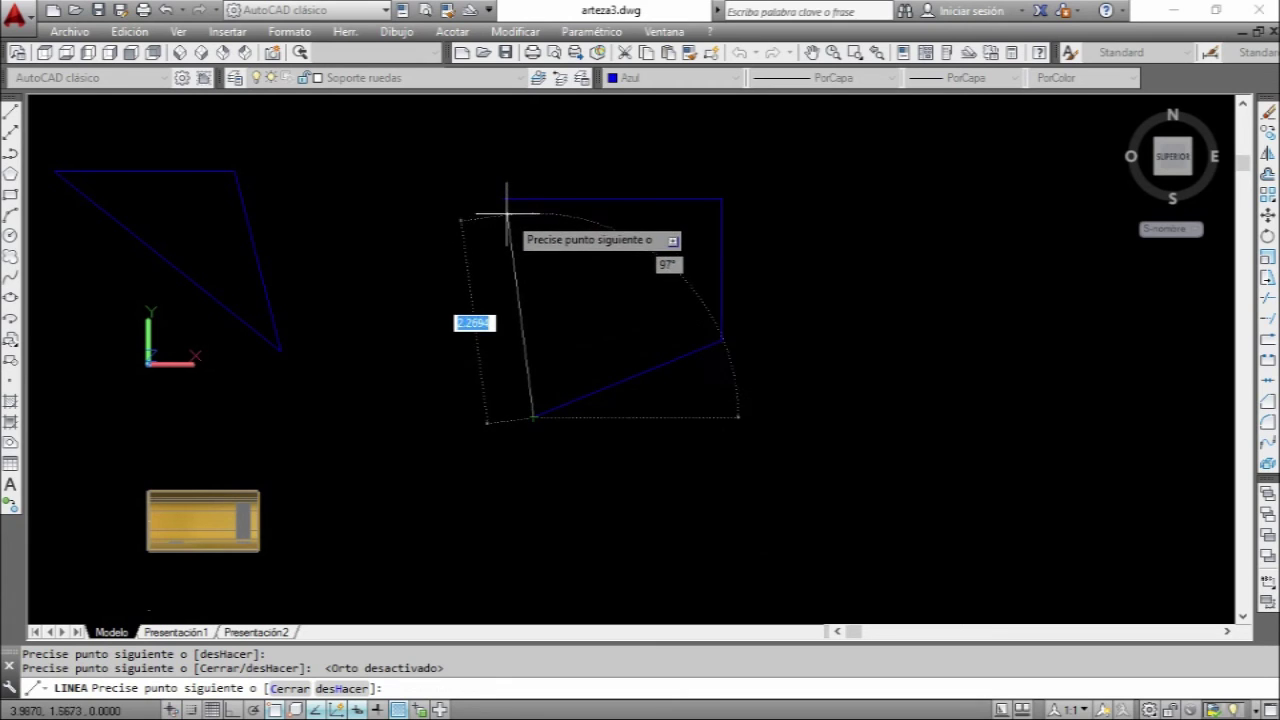
{"action": "left_click", "coordinate": [505, 200]}
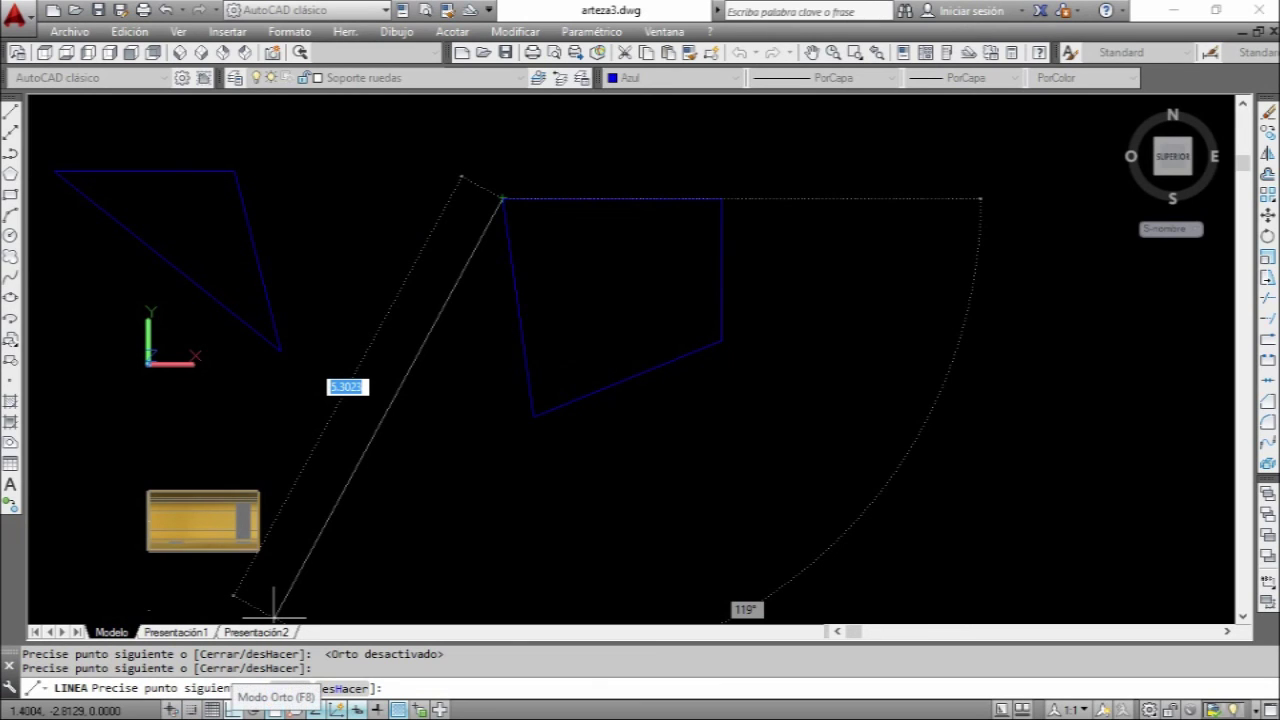
{"action": "left_click", "coordinate": [273, 710]}
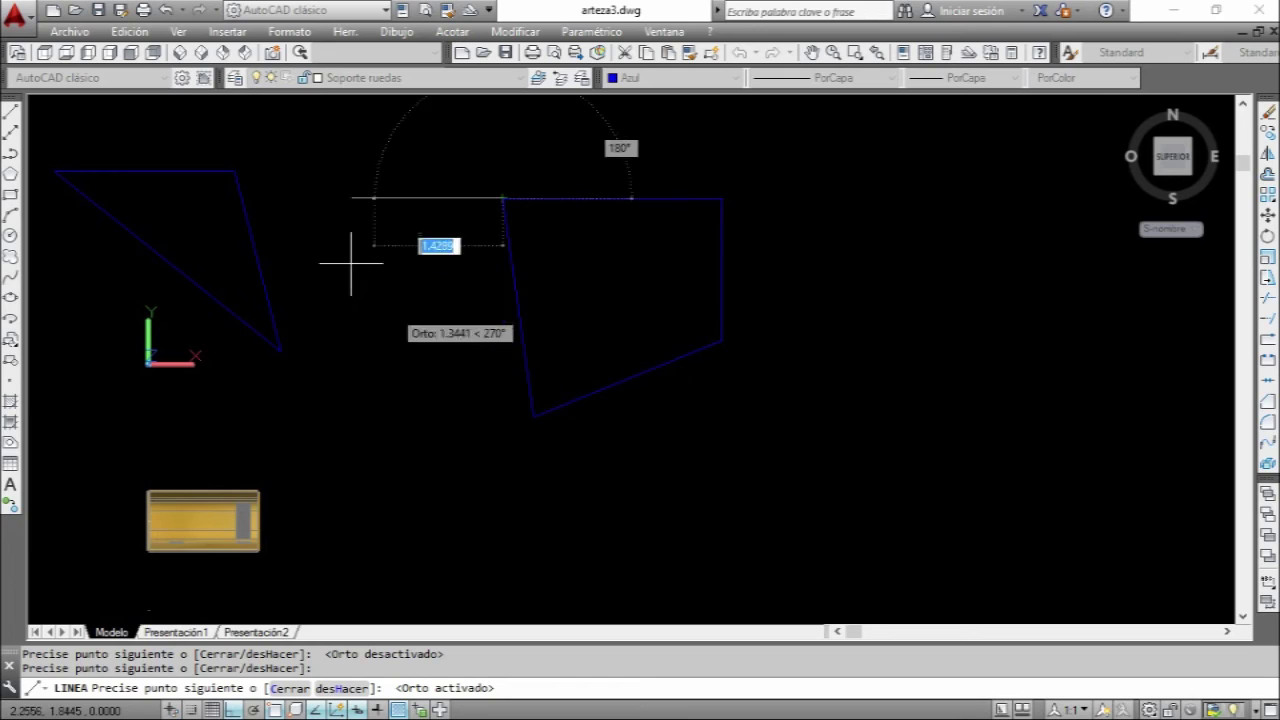
{"action": "key", "text": "ctrl+z"}
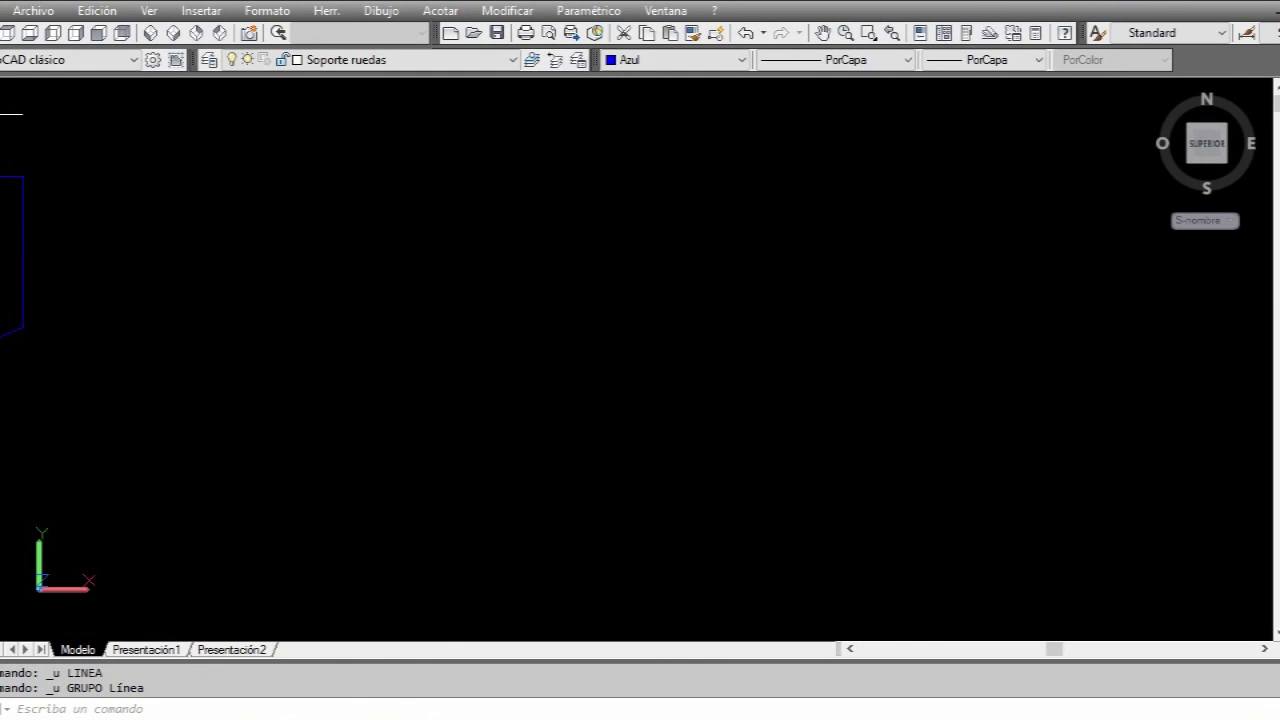
{"action": "left_click", "coordinate": [0, 113]}
{"action": "left_click", "coordinate": [302, 212]}
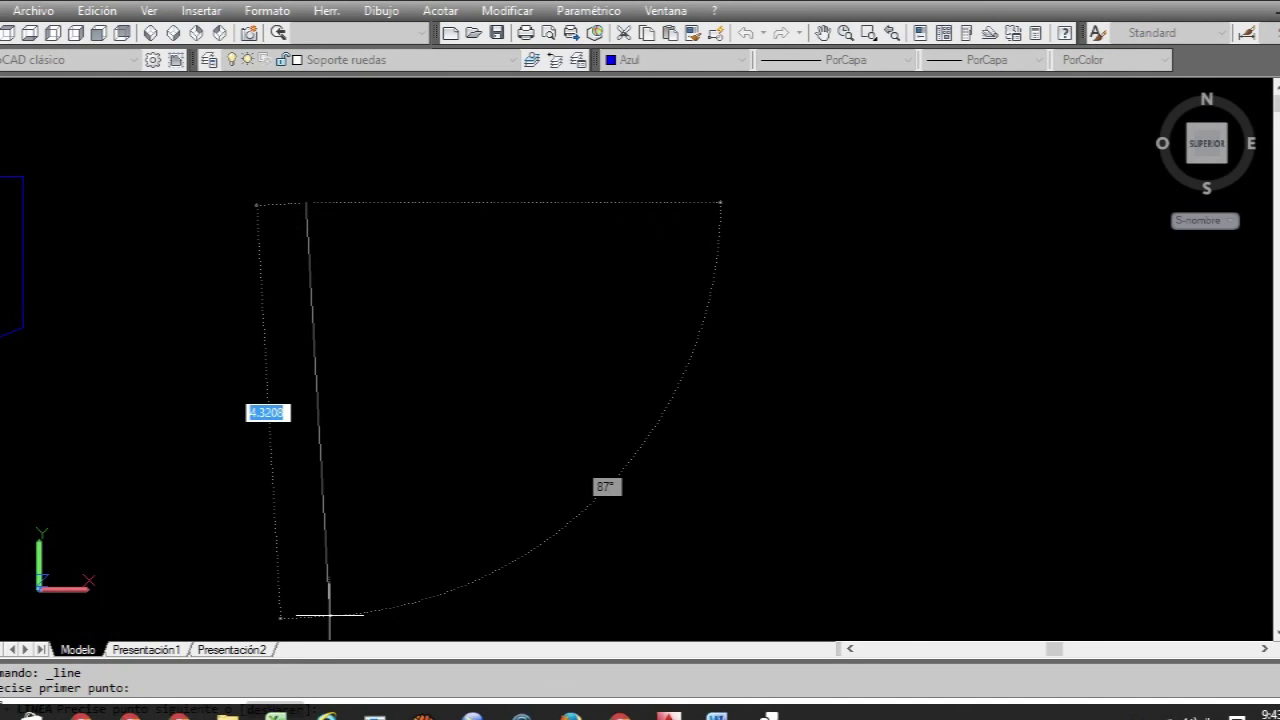
{"action": "key", "text": "ctrl+z"}
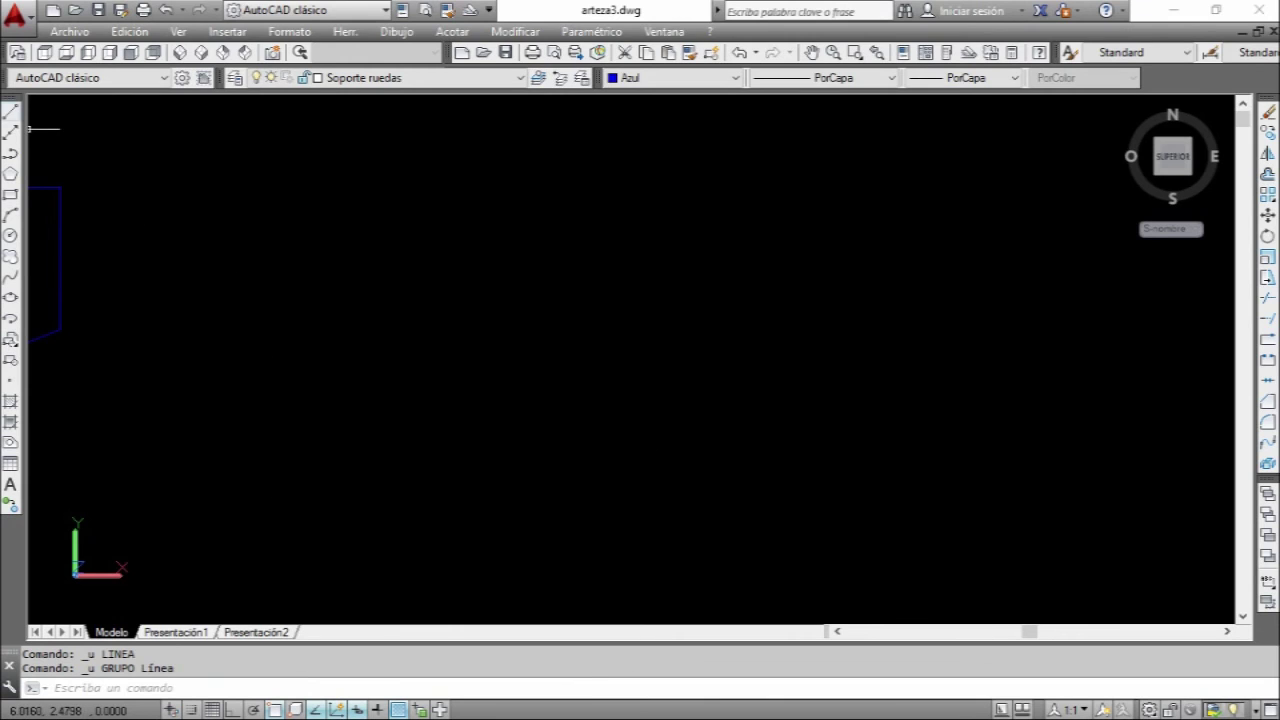
{"action": "left_click", "coordinate": [12, 112]}
{"action": "left_click", "coordinate": [321, 212]}
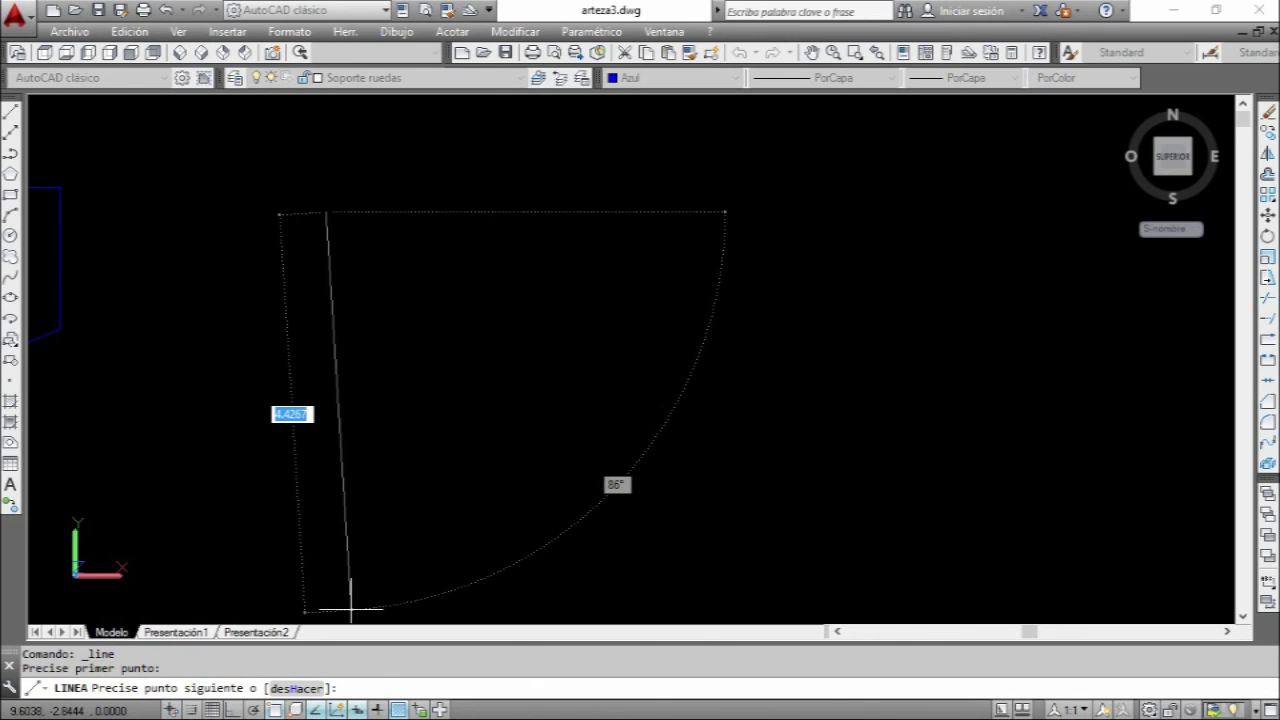
{"action": "type", "text": "@"}
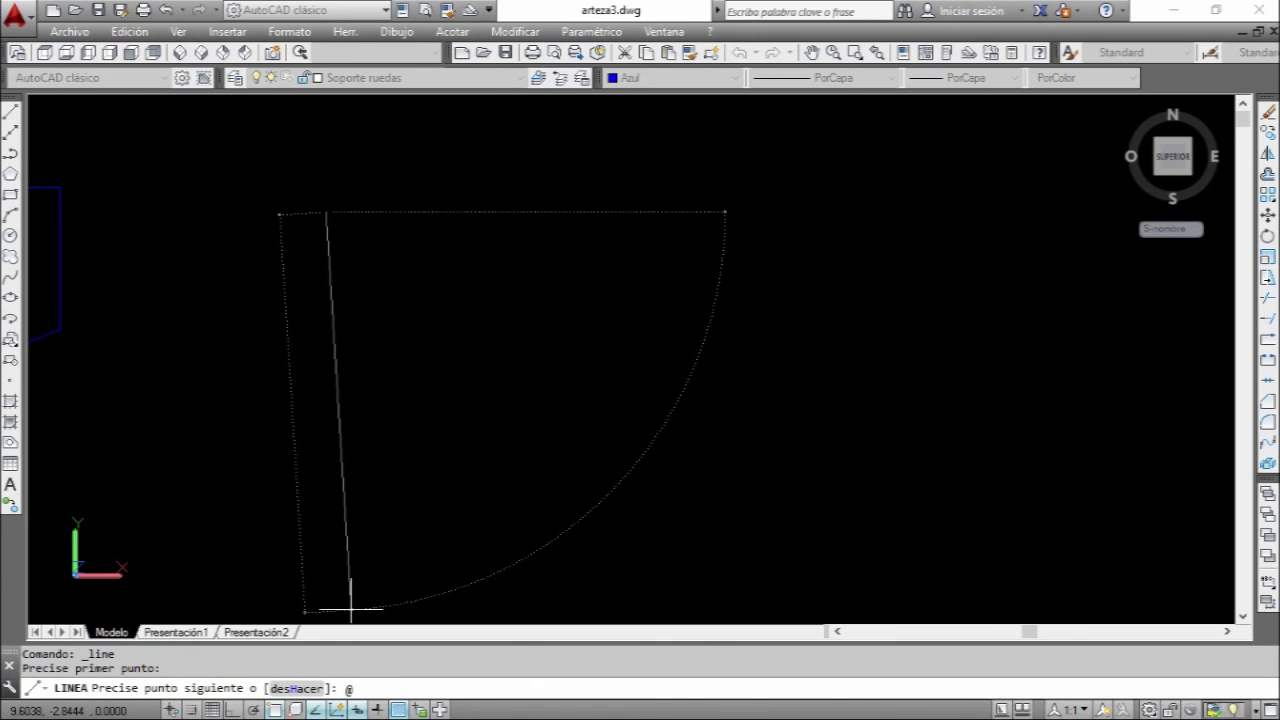
{"action": "type", "text": "0,-70"}
{"action": "key", "text": "Return"}
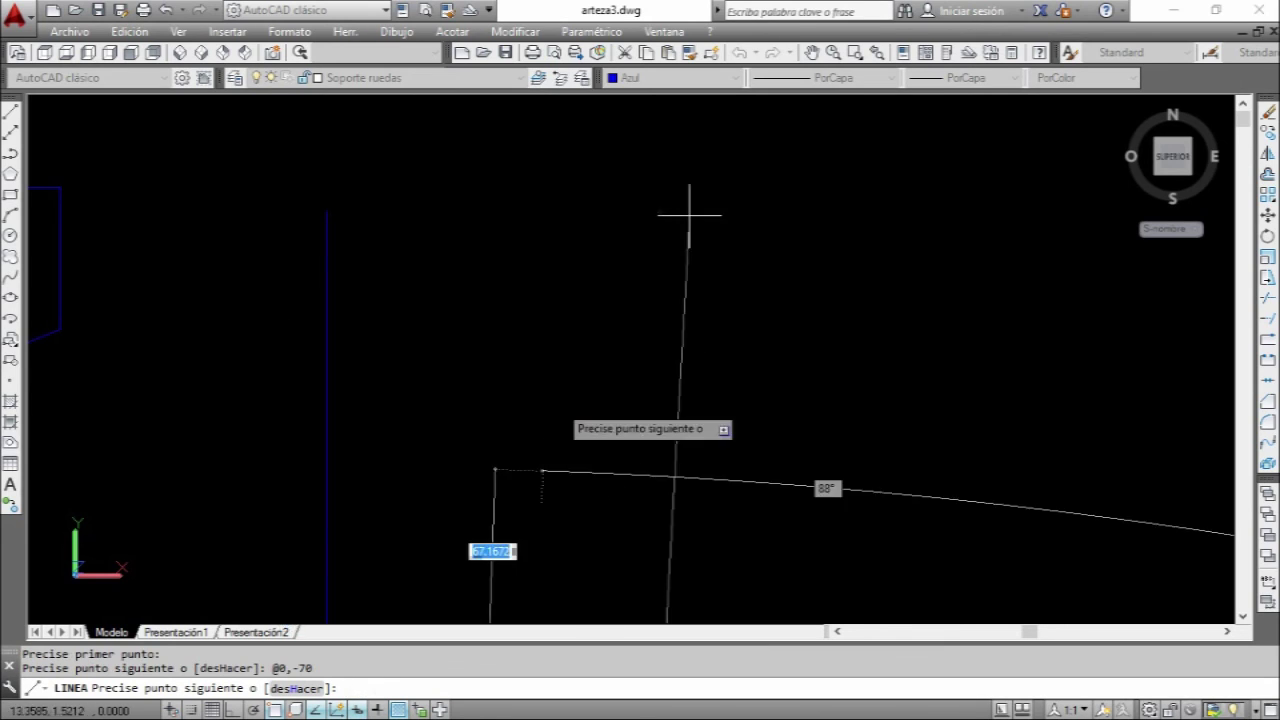
{"action": "scroll", "coordinate": [585, 225], "scroll_direction": "up", "scroll_amount": 4}
{"action": "scroll", "coordinate": [555, 300], "scroll_direction": "down", "scroll_amount": 5}
{"action": "scroll", "coordinate": [586, 340], "scroll_direction": "down", "scroll_amount": 1}
{"action": "scroll", "coordinate": [586, 340], "scroll_direction": "up", "scroll_amount": 2}
{"action": "middle_click_drag", "start_coordinate": [586, 334], "coordinate": [498, 307]}
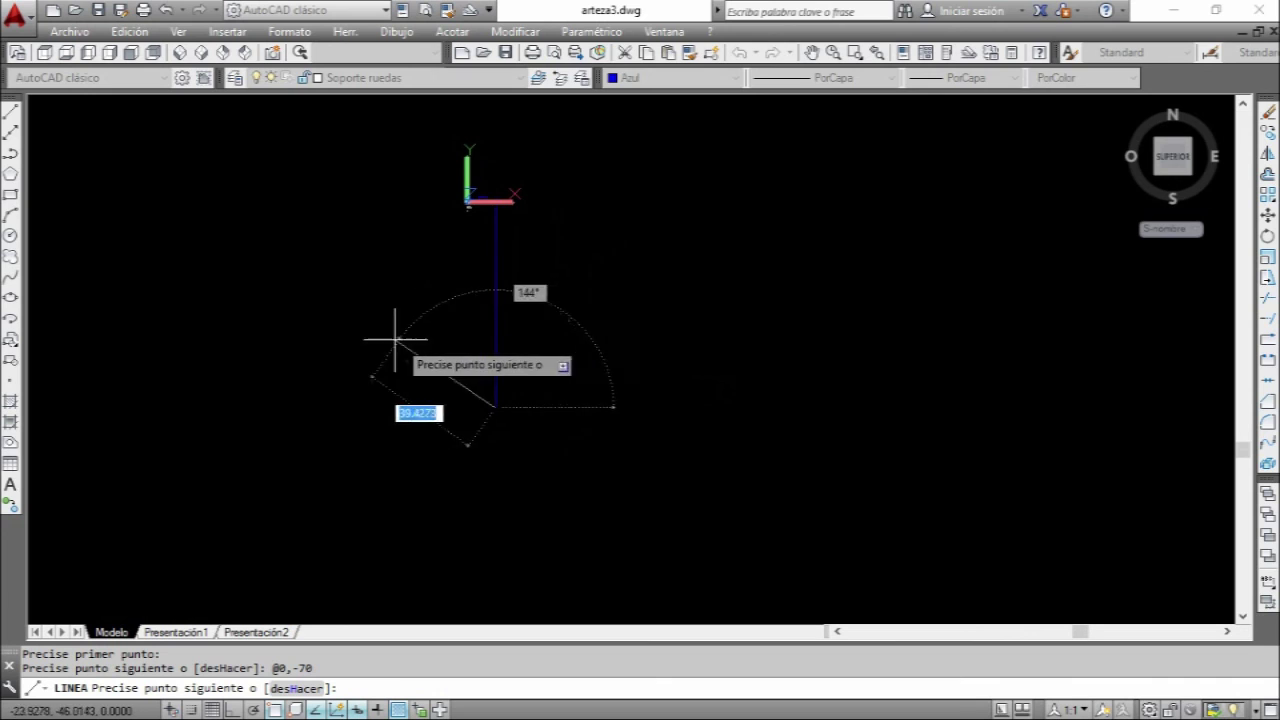
{"action": "key", "text": "ctrl+z"}
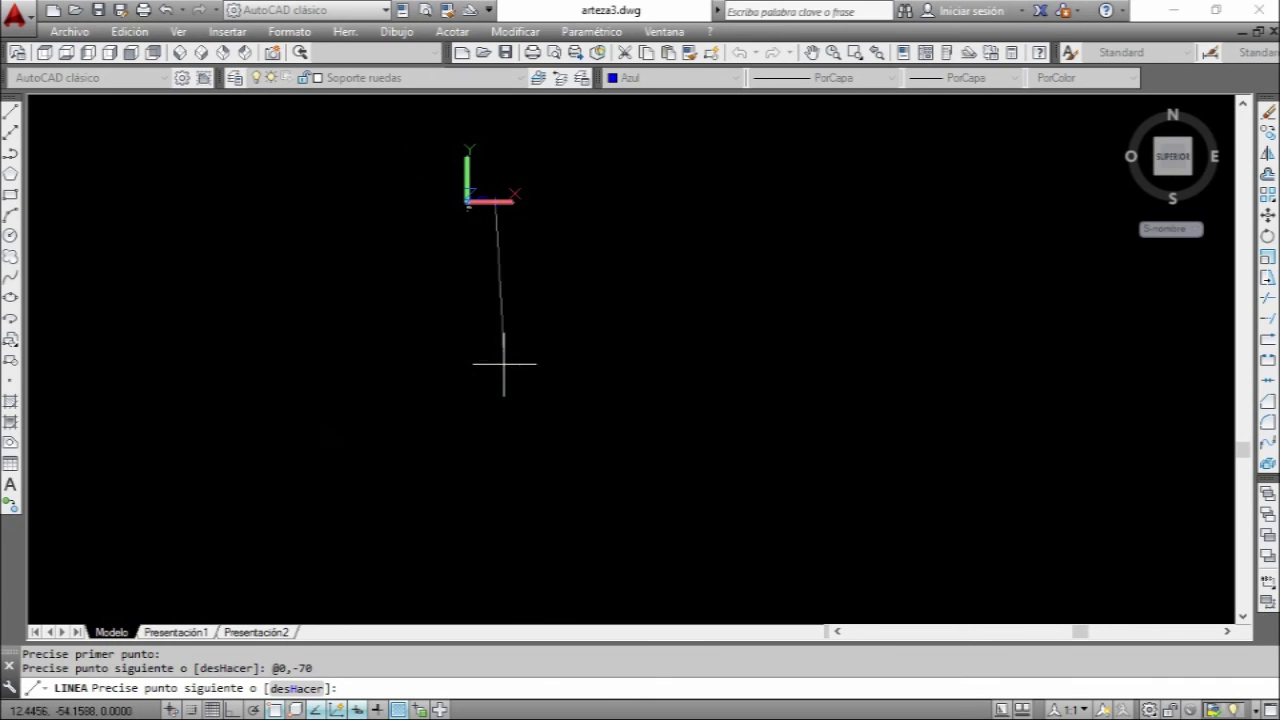
{"action": "key", "text": "ctrl+z"}
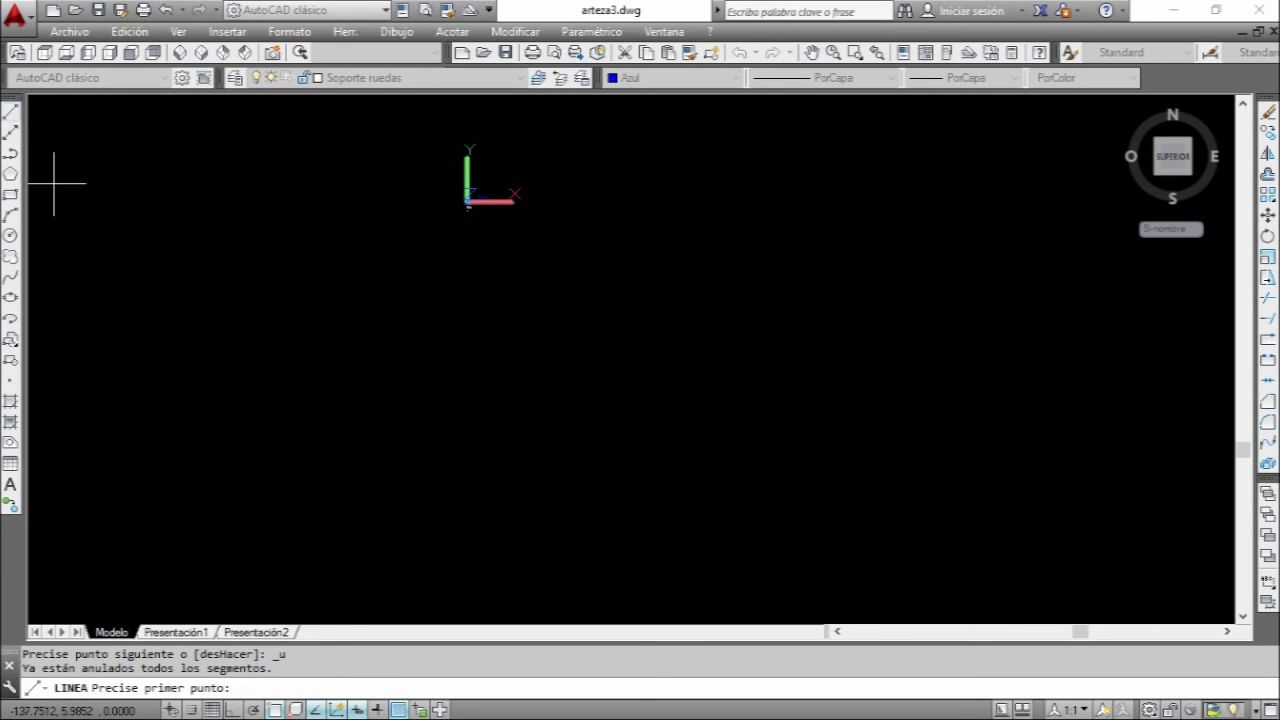
{"action": "left_click", "coordinate": [11, 112]}
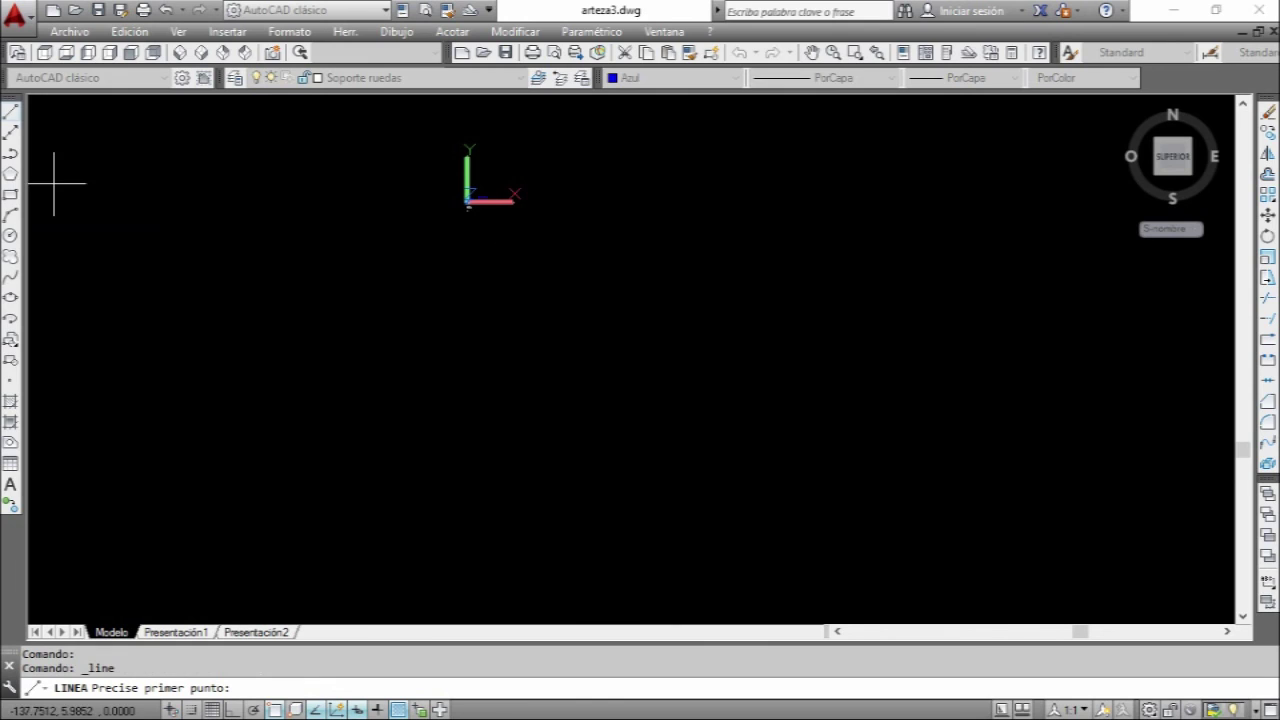
Draw a line from a picked point 70 units straight down using @0,-70.
{"action": "left_click", "coordinate": [683, 181]}
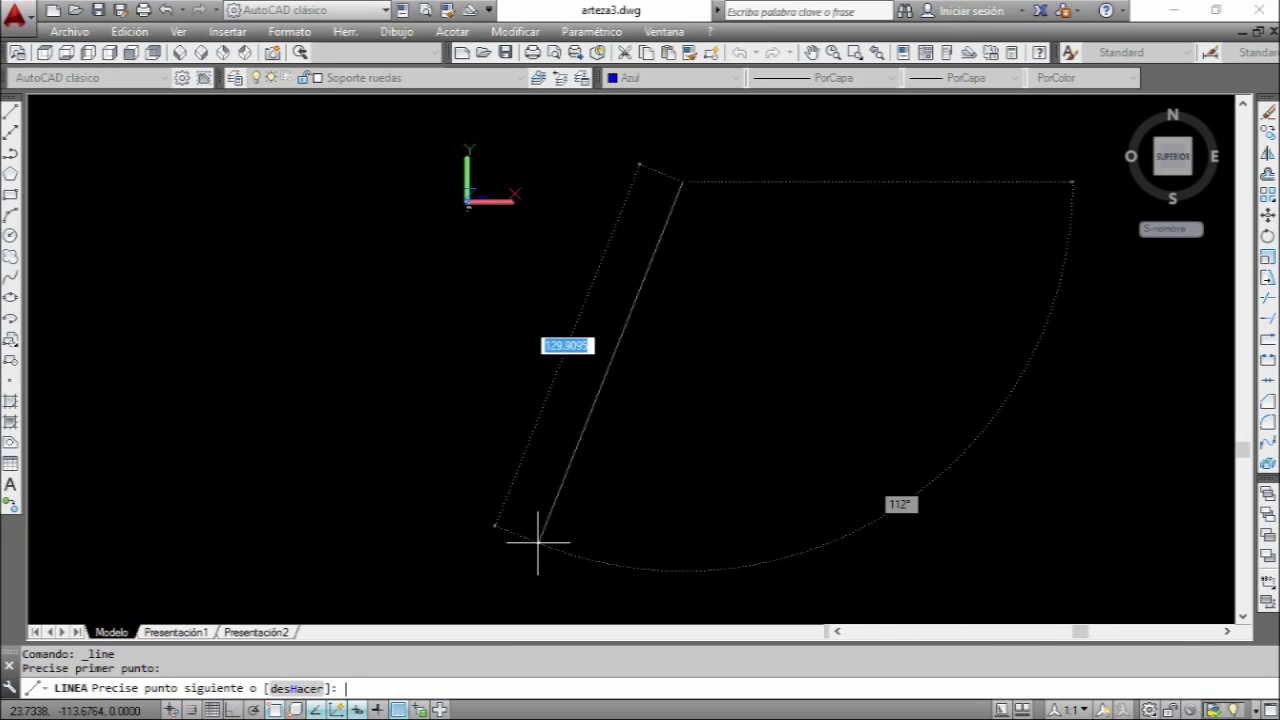
{"action": "type", "text": "@7"}
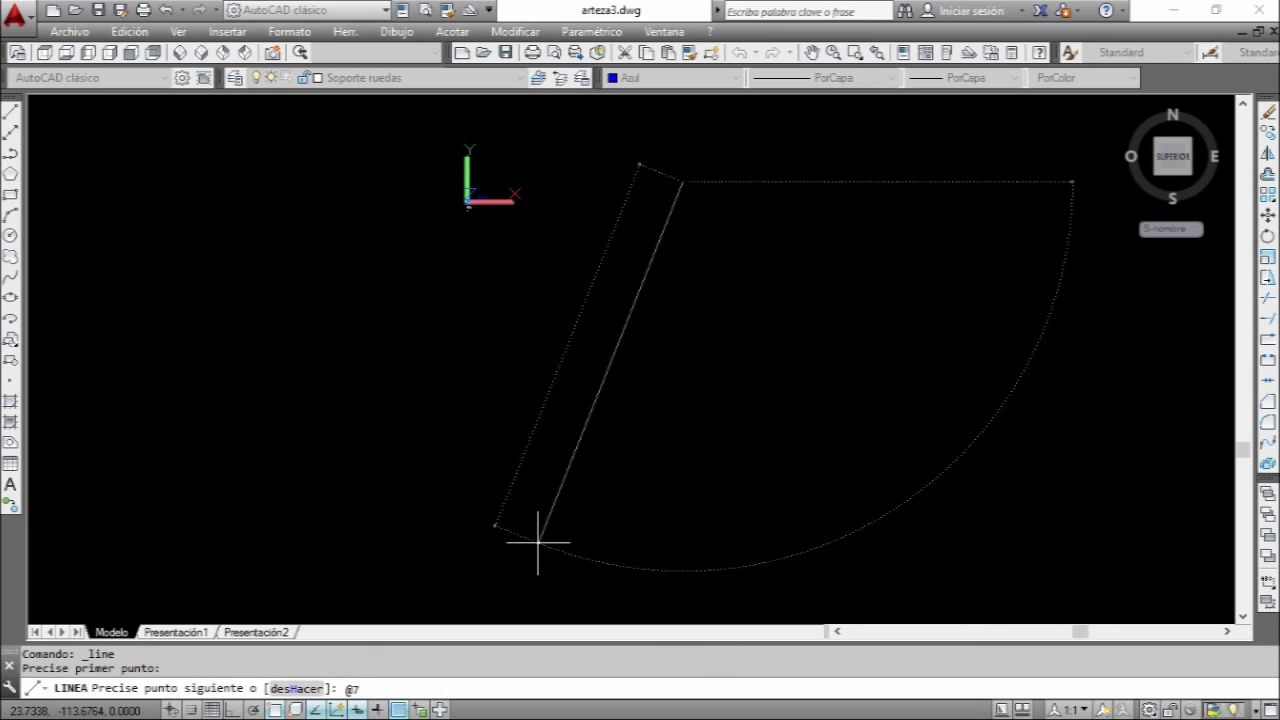
{"action": "key", "text": "BackSpace"}
{"action": "type", "text": ",-"}
{"action": "type", "text": "70"}
{"action": "key", "text": "Return"}
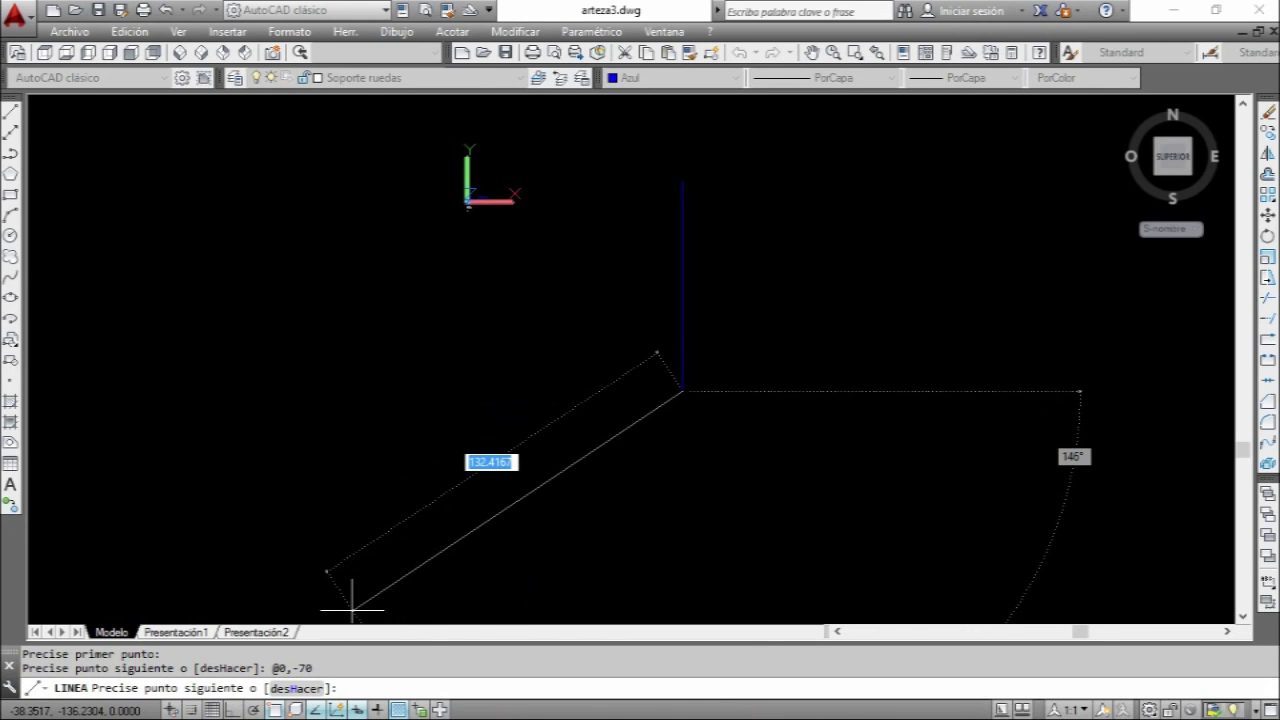
{"action": "type", "text": "@"}
{"action": "type", "text": "5,"}
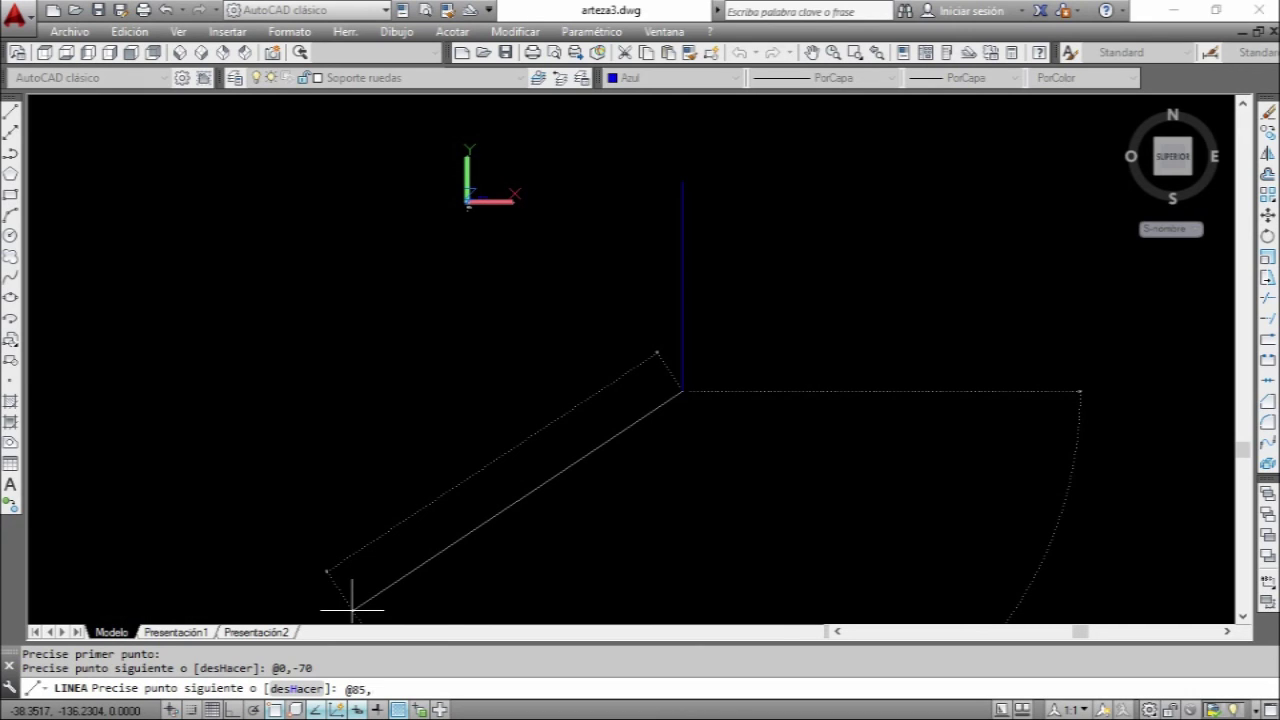
{"action": "type", "text": "0"}
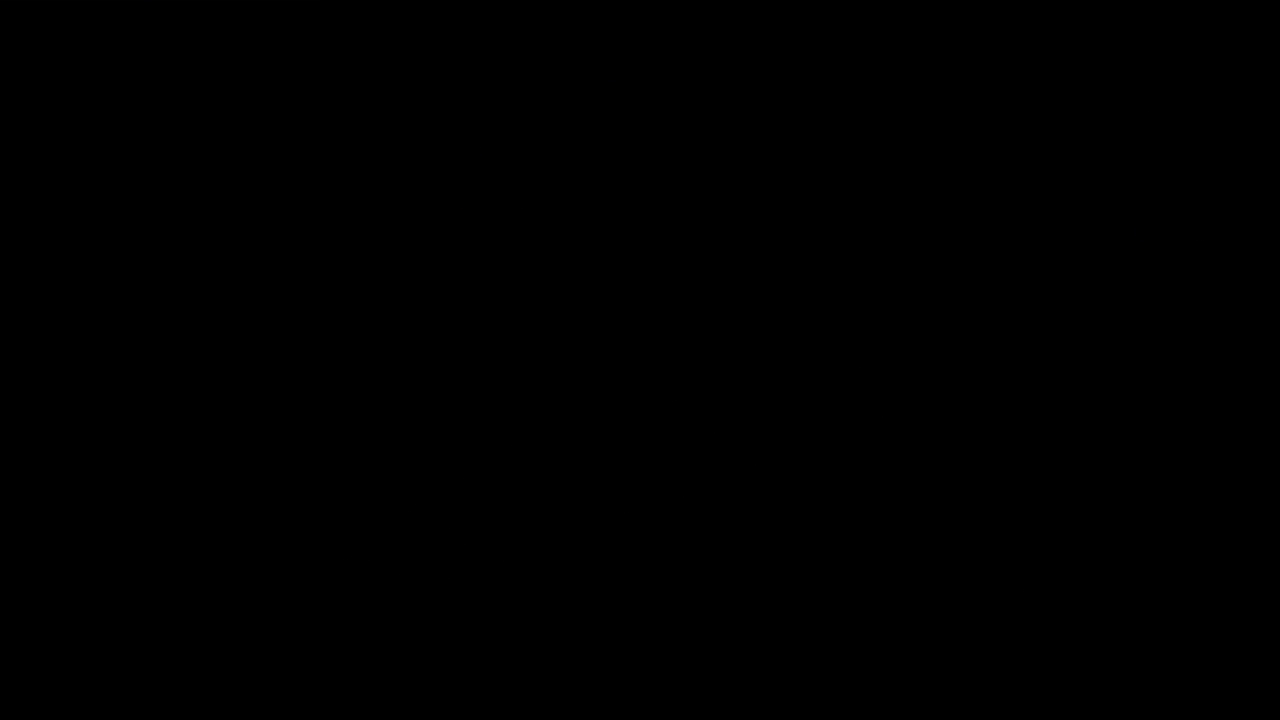